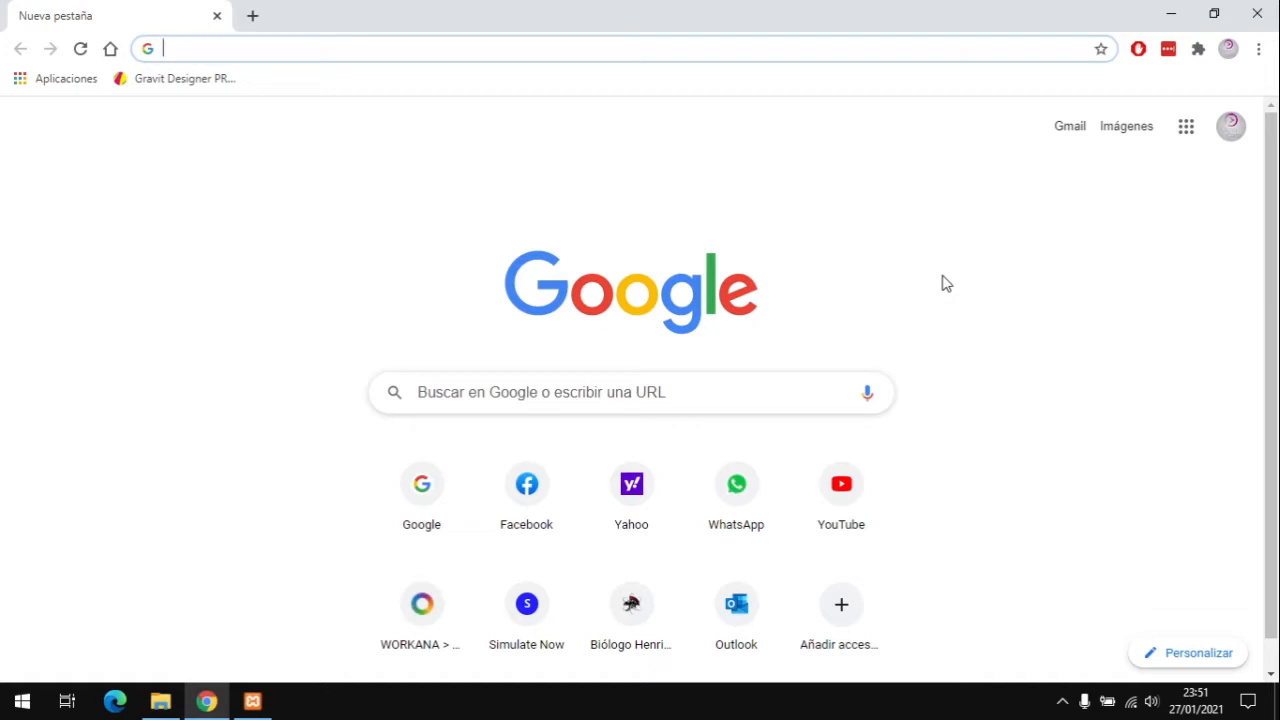
Step: Download the 64-bit XAMPP 7.3.26 installer from the official XAMPP download page
{"action": "type", "text": "xamp download"}
{"action": "key", "text": "Return"}
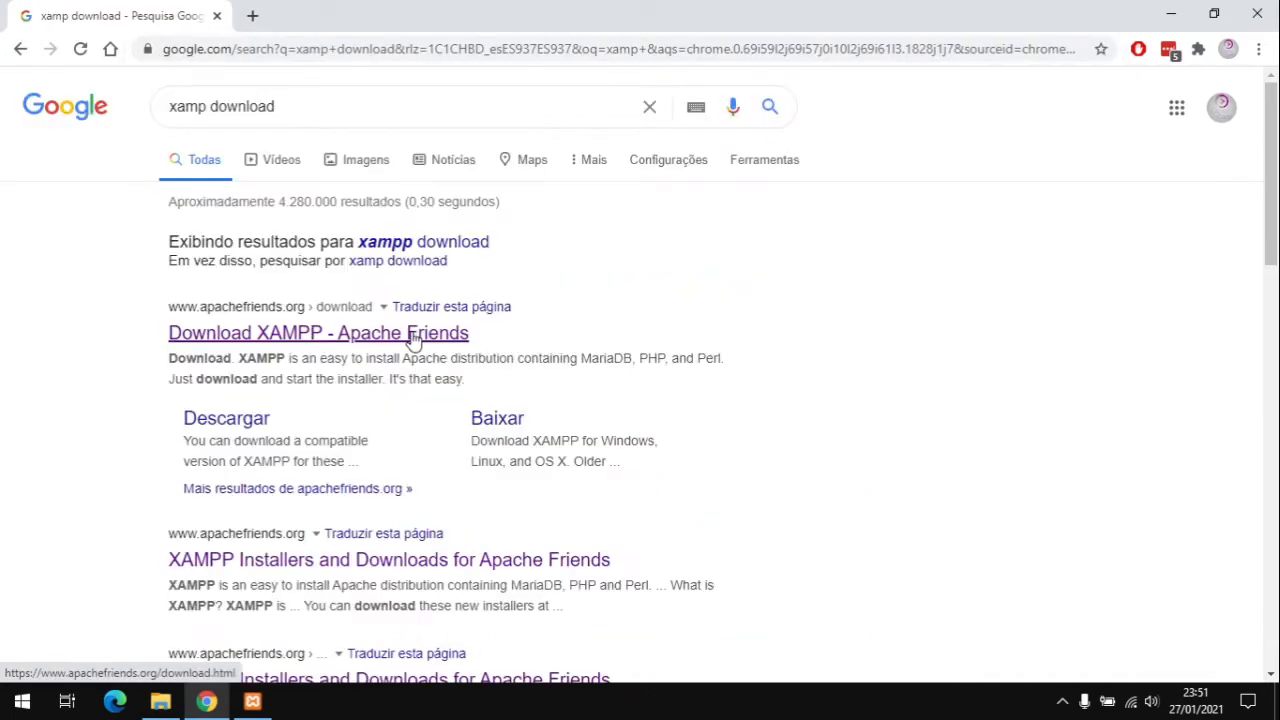
{"action": "left_click", "coordinate": [413, 336]}
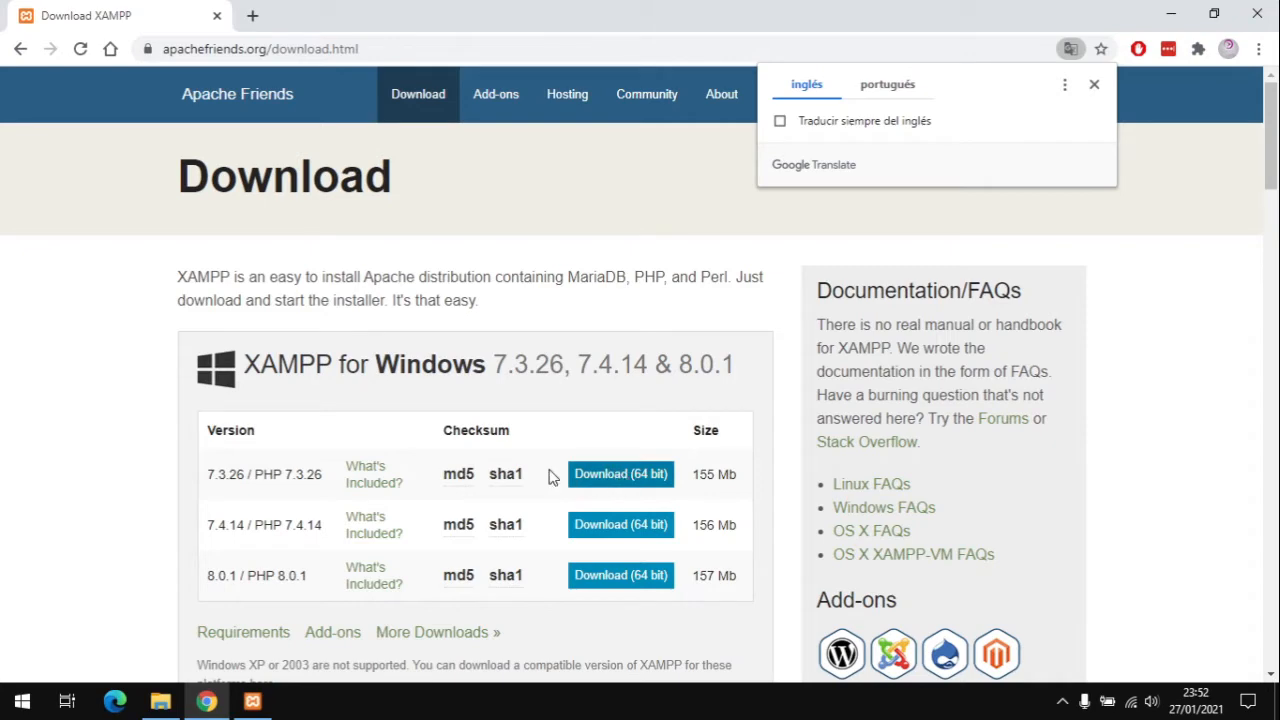
{"action": "left_click", "coordinate": [630, 476]}
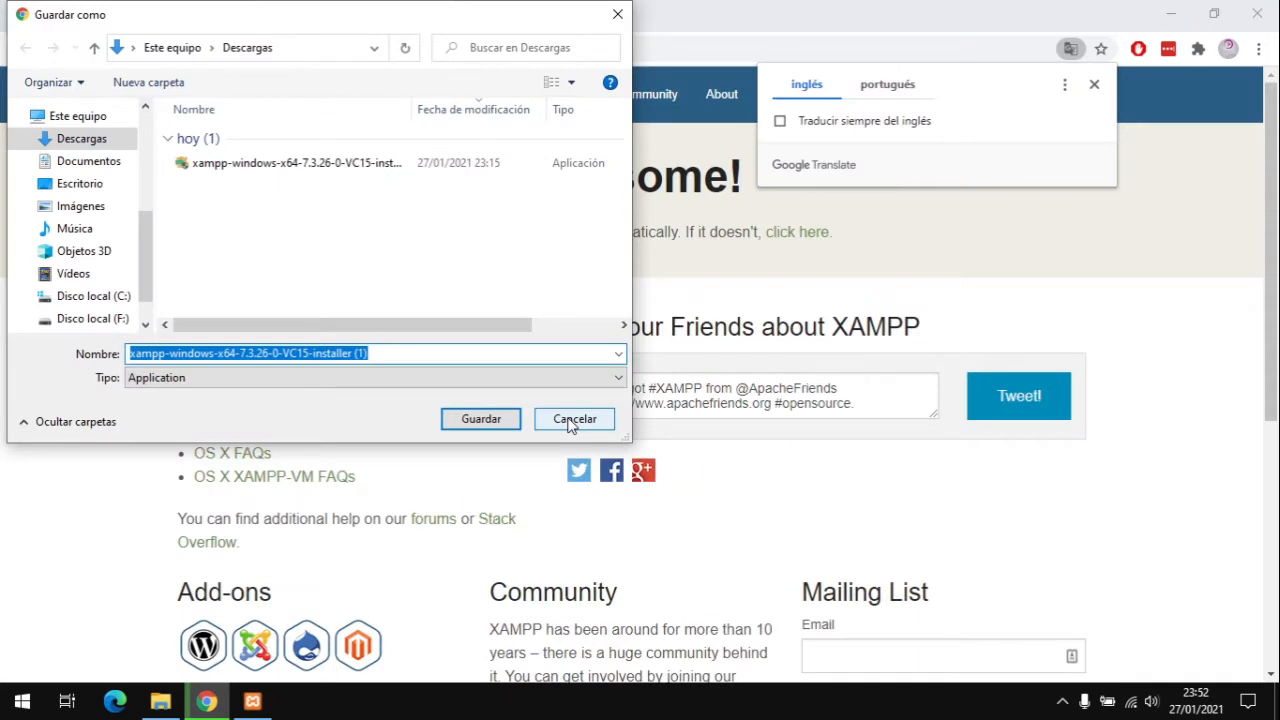
{"action": "left_click", "coordinate": [574, 419]}
Step: Download WordPress 5.6 from WordPress.org and open the Downloads folder
{"action": "left_click", "coordinate": [110, 49]}
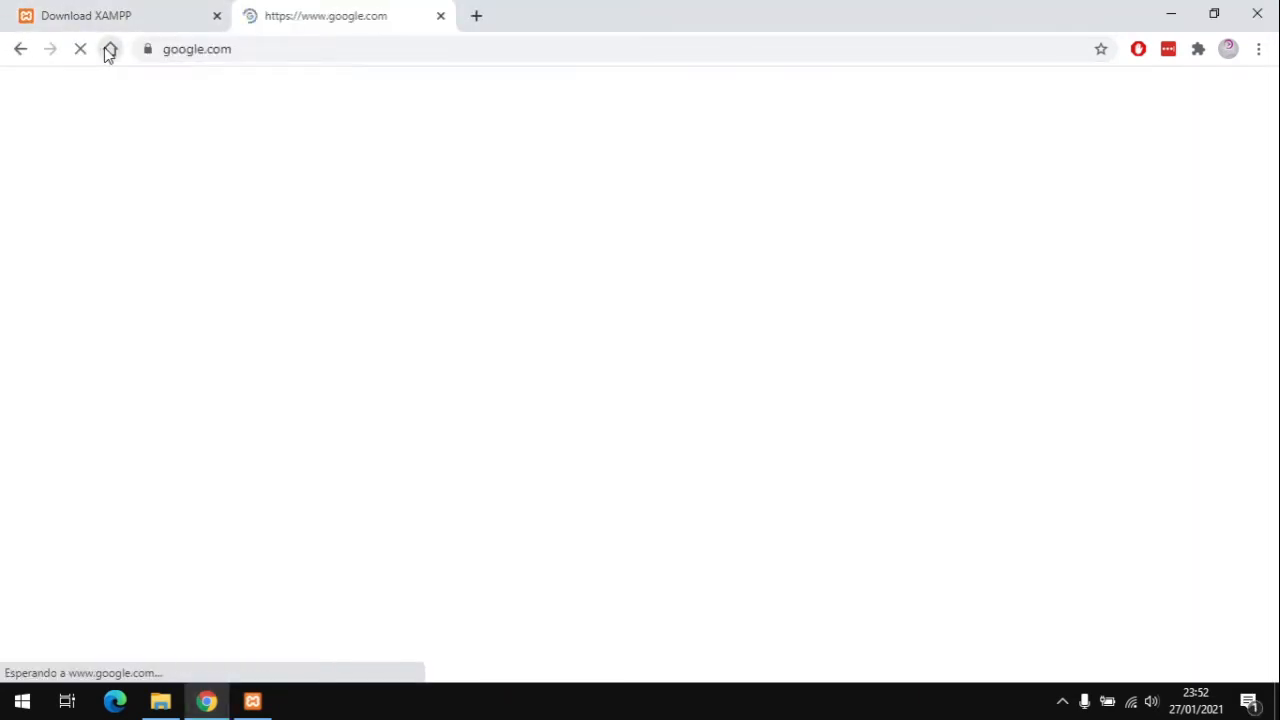
{"action": "type", "text": "wordpress downl"}
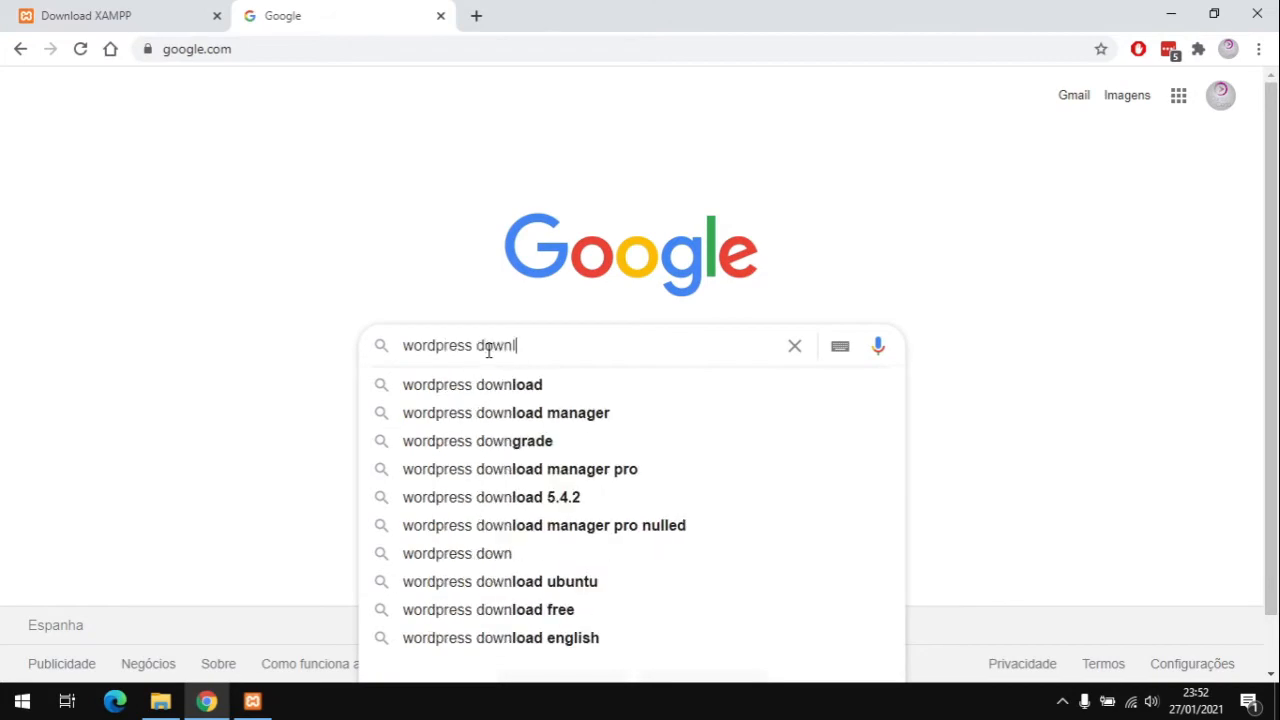
{"action": "left_click", "coordinate": [480, 384]}
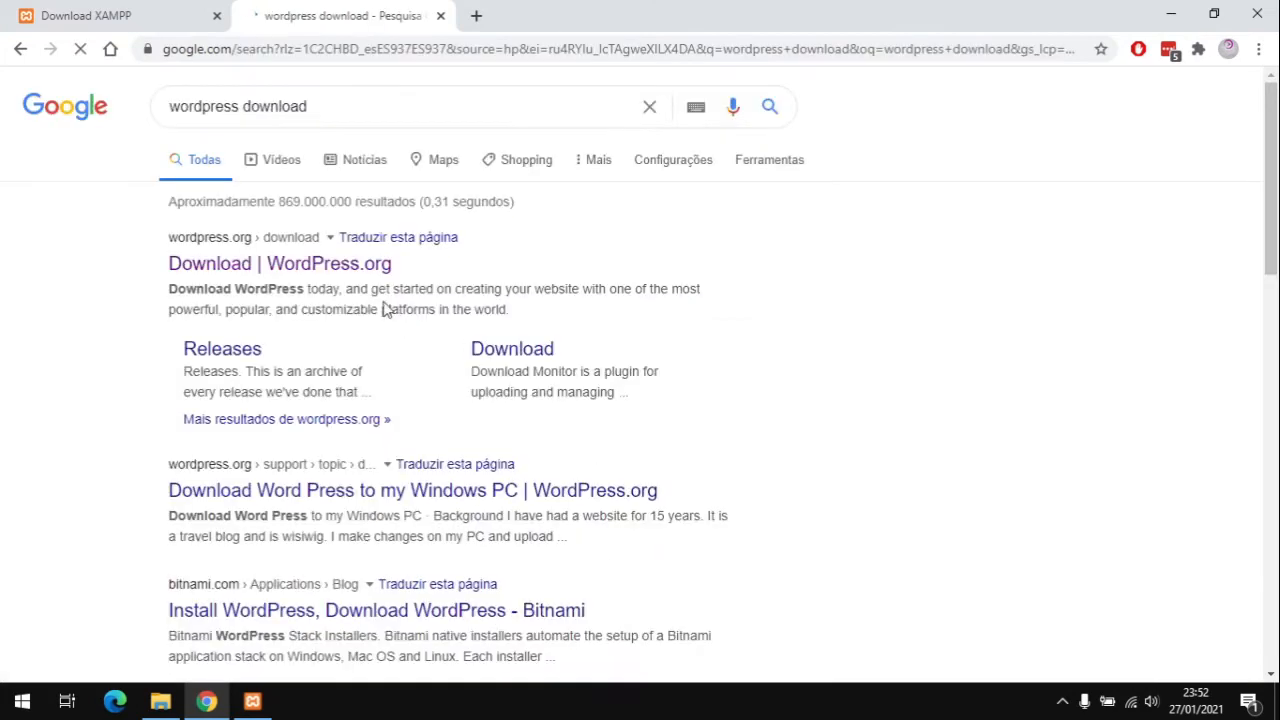
{"action": "left_click", "coordinate": [286, 266]}
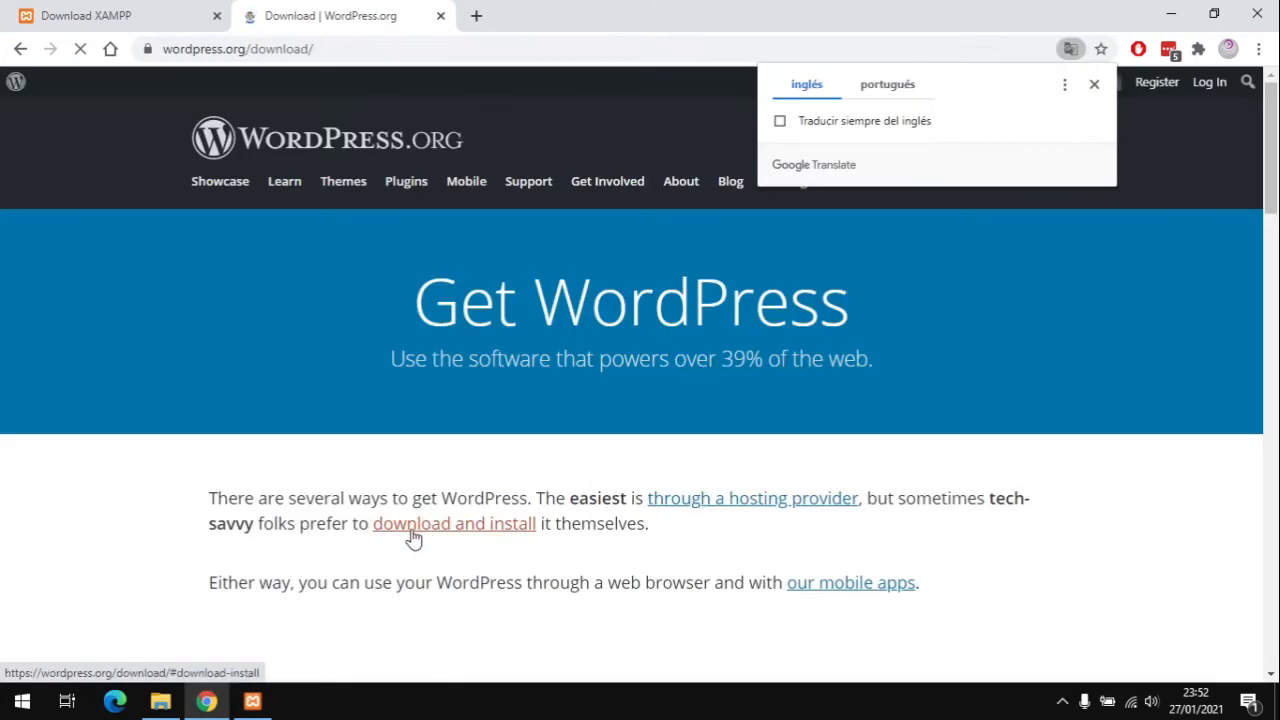
{"action": "left_click", "coordinate": [507, 533]}
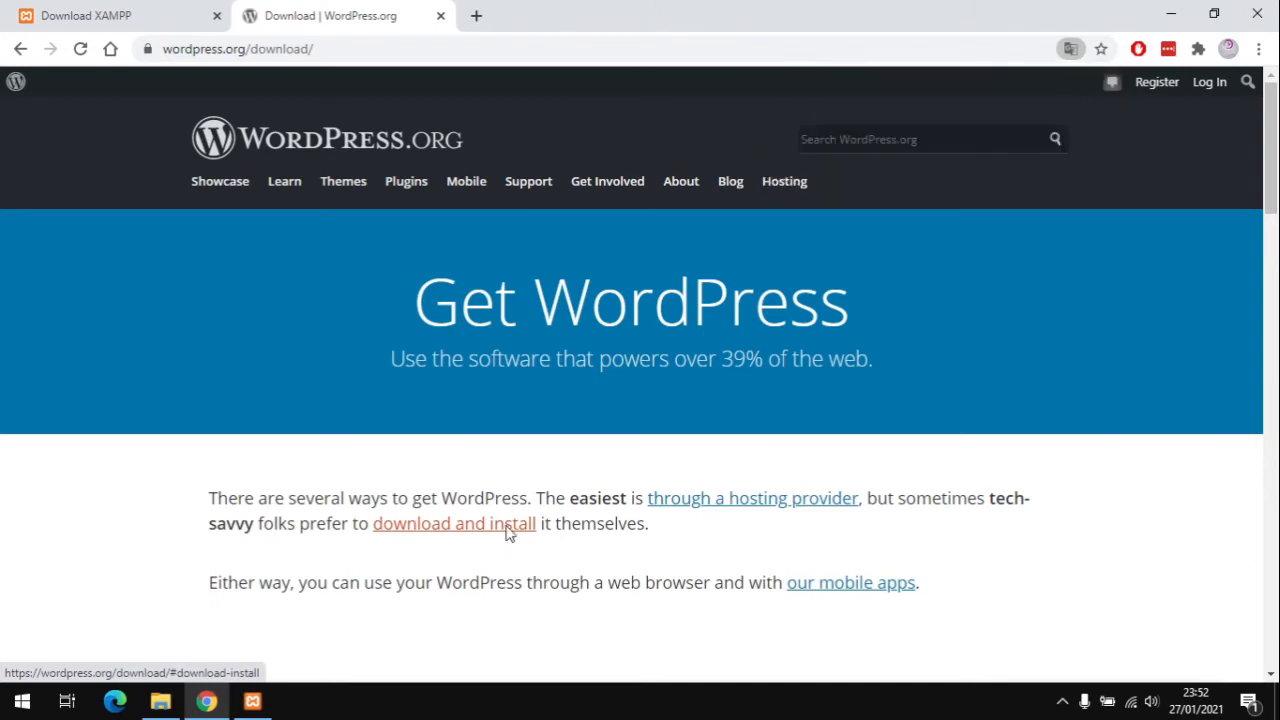
{"action": "left_click", "coordinate": [695, 268]}
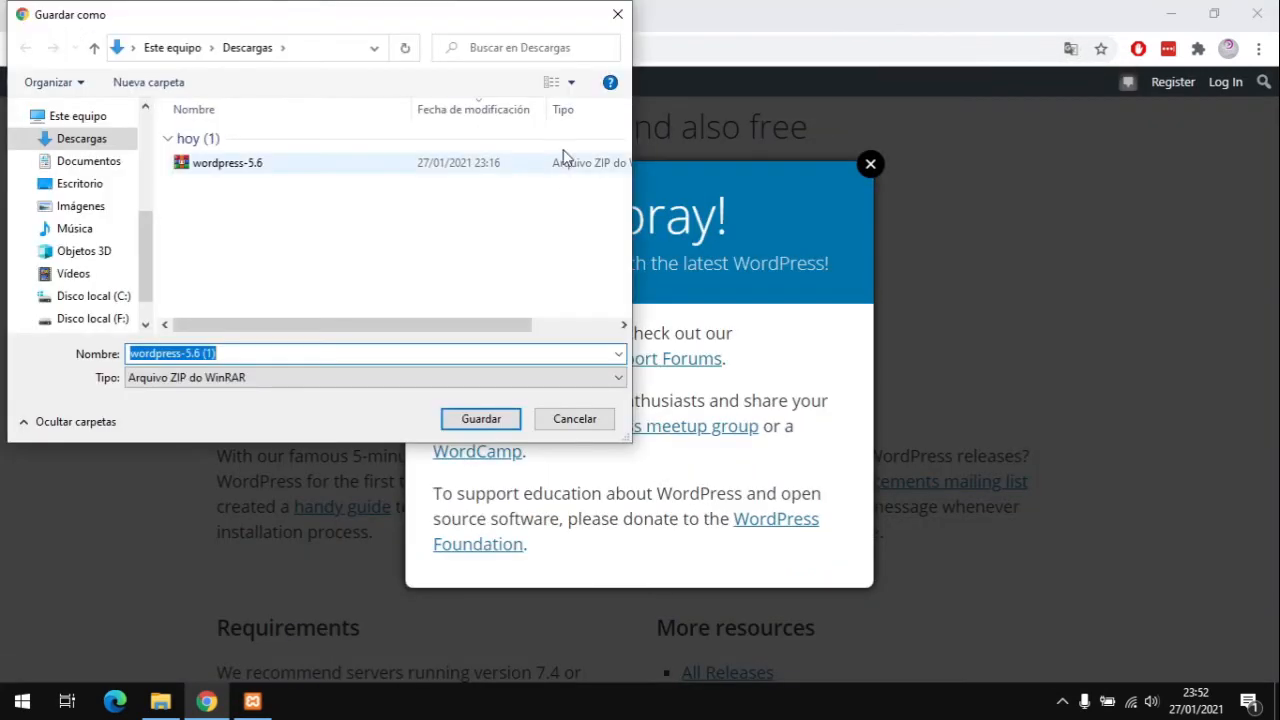
{"action": "left_click", "coordinate": [575, 419]}
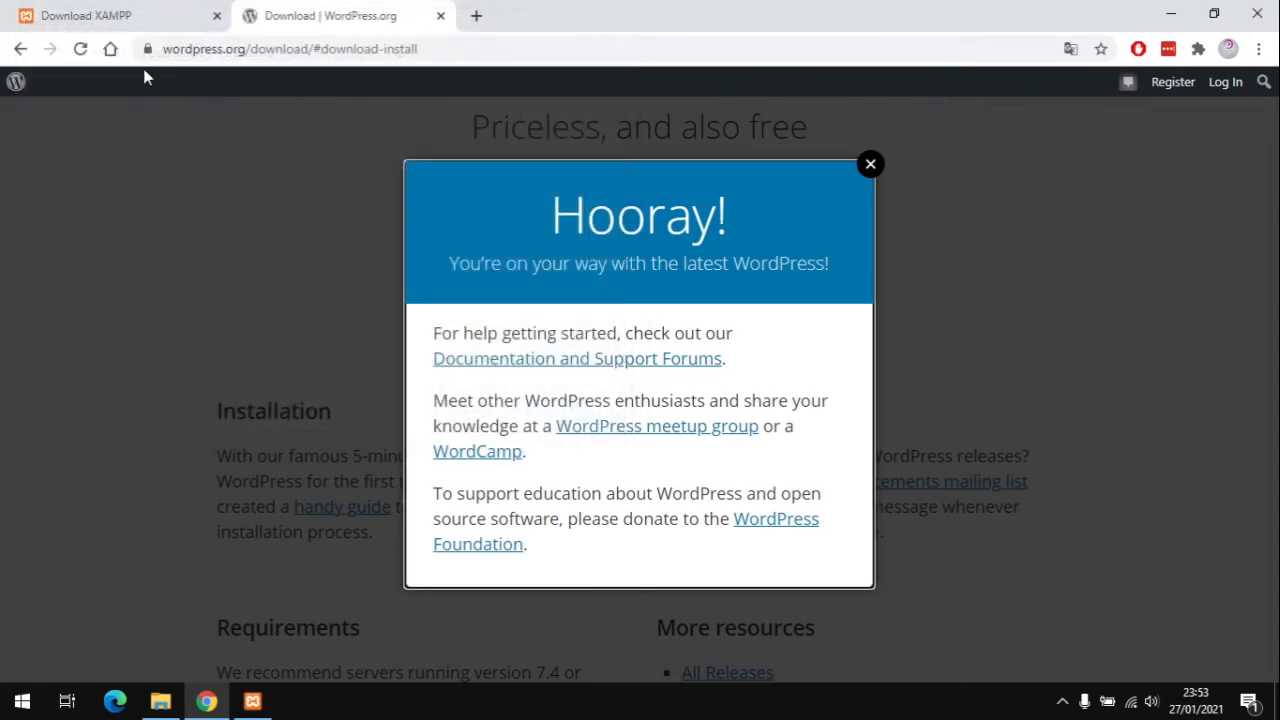
{"action": "left_click", "coordinate": [158, 700]}
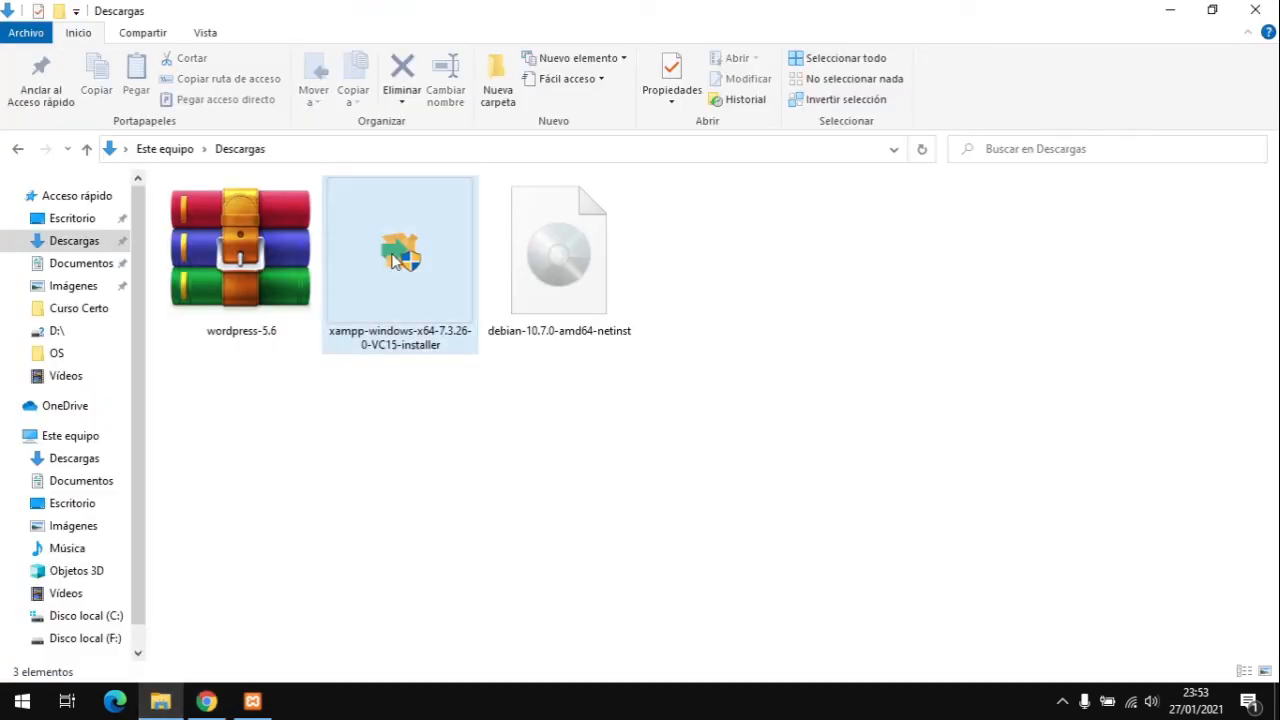
Step: Install XAMPP with all components into C:\xampp in English, skipping Bitnami, and launch the Control Panel
{"action": "double_click", "coordinate": [395, 262]}
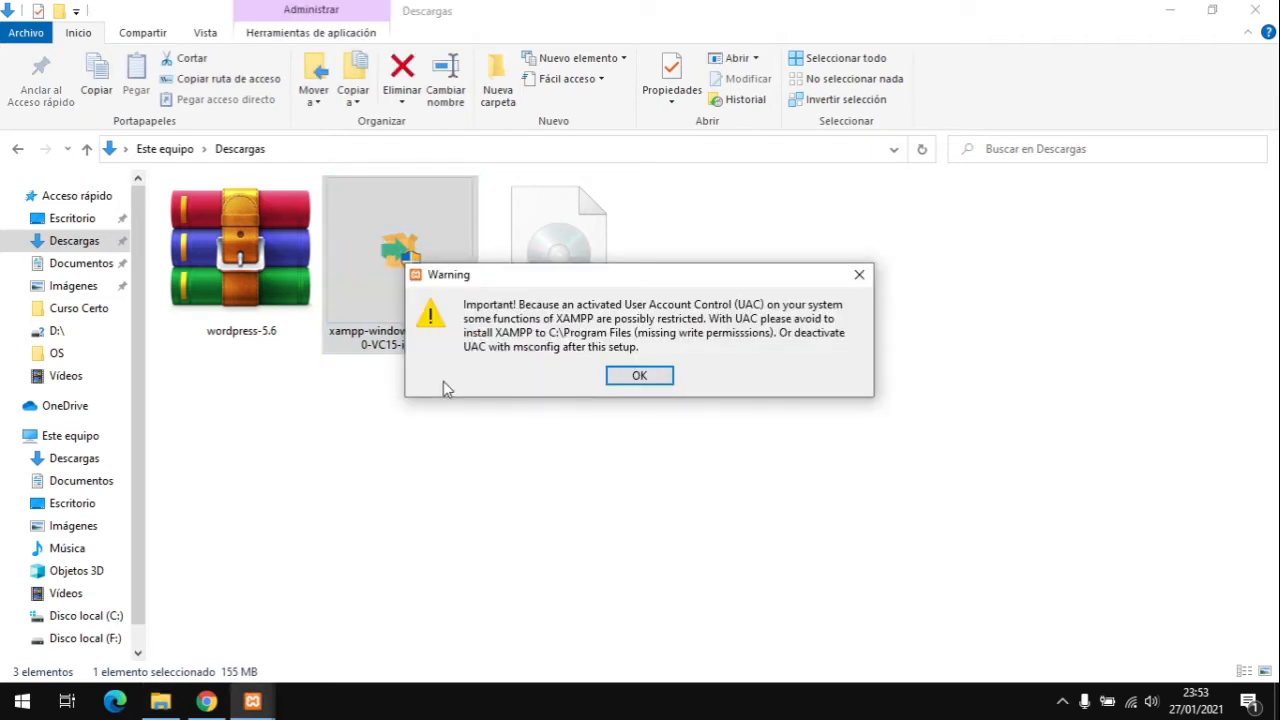
{"action": "left_click", "coordinate": [639, 376]}
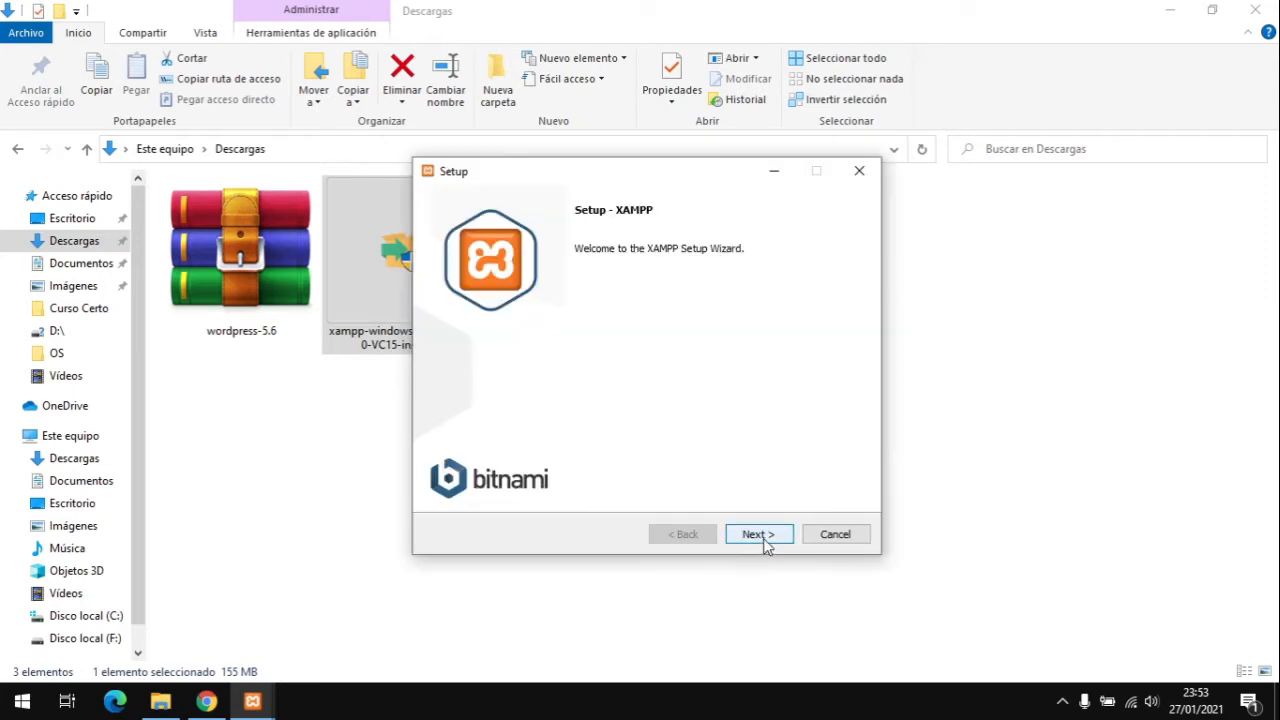
{"action": "left_click", "coordinate": [762, 540]}
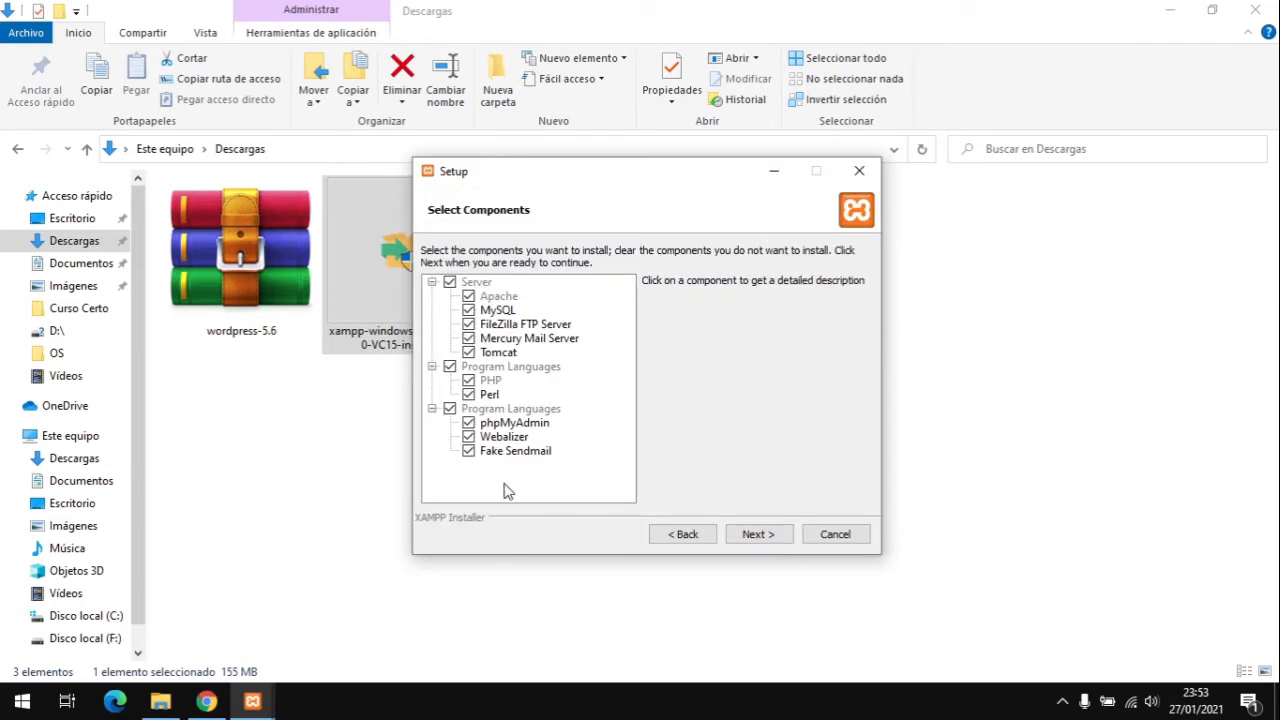
{"action": "left_click", "coordinate": [762, 536]}
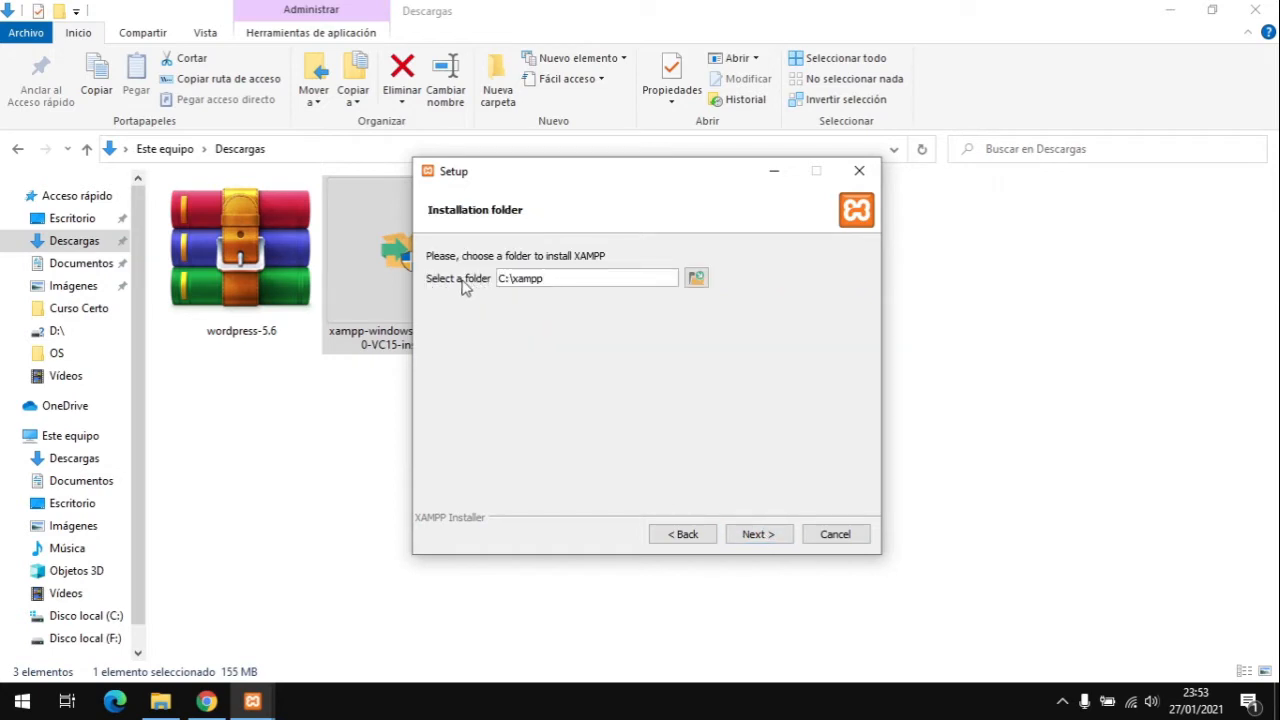
{"action": "left_click", "coordinate": [758, 539]}
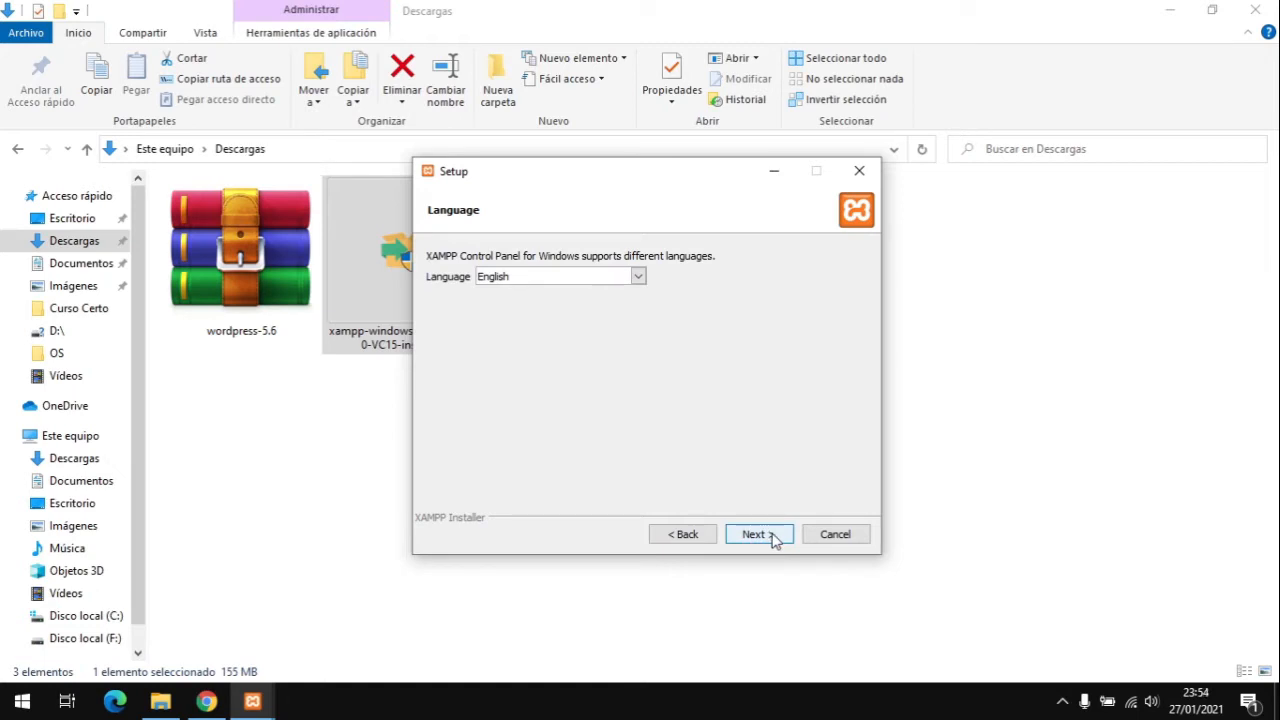
{"action": "left_click", "coordinate": [775, 540]}
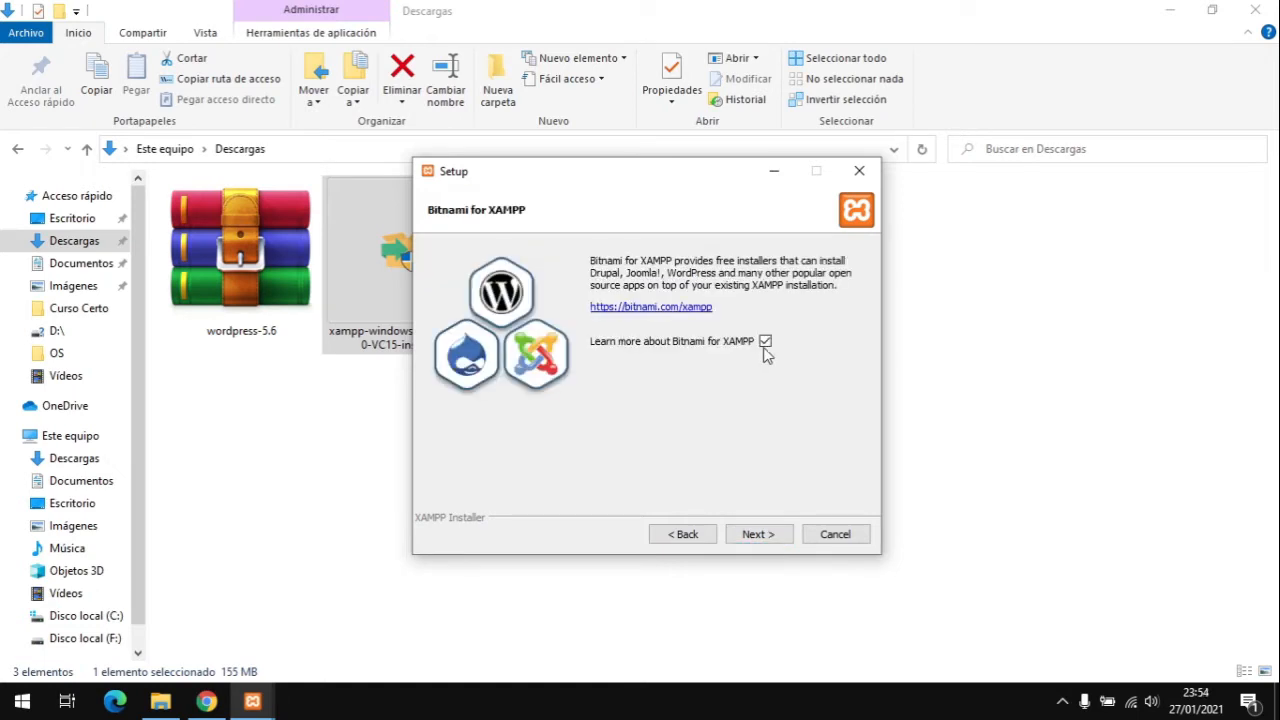
{"action": "left_click", "coordinate": [778, 540]}
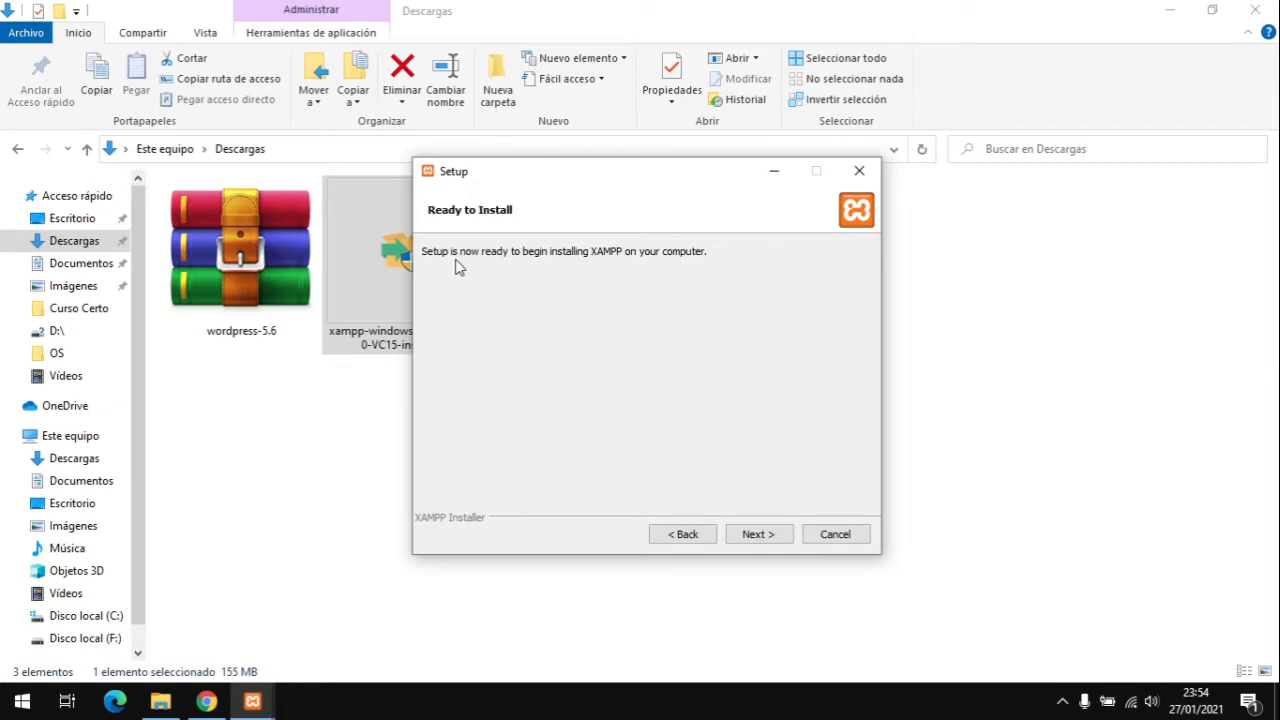
{"action": "left_click", "coordinate": [773, 545]}
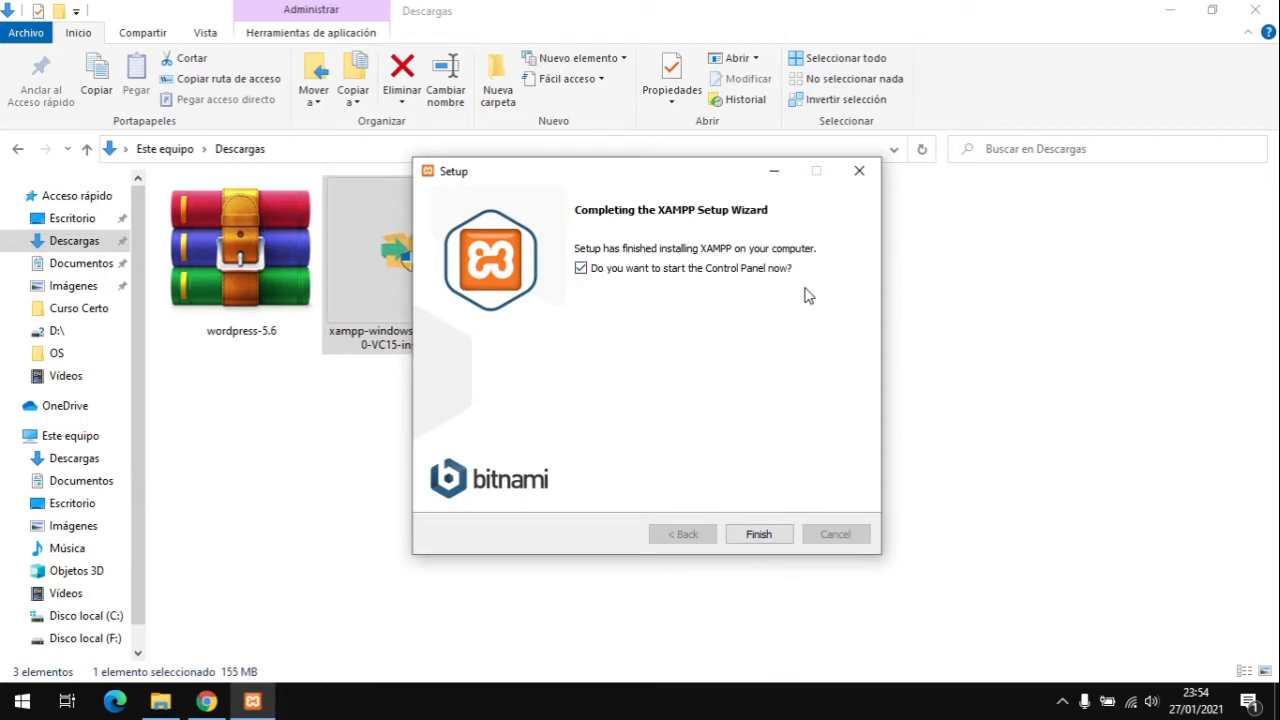
{"action": "left_click", "coordinate": [759, 535]}
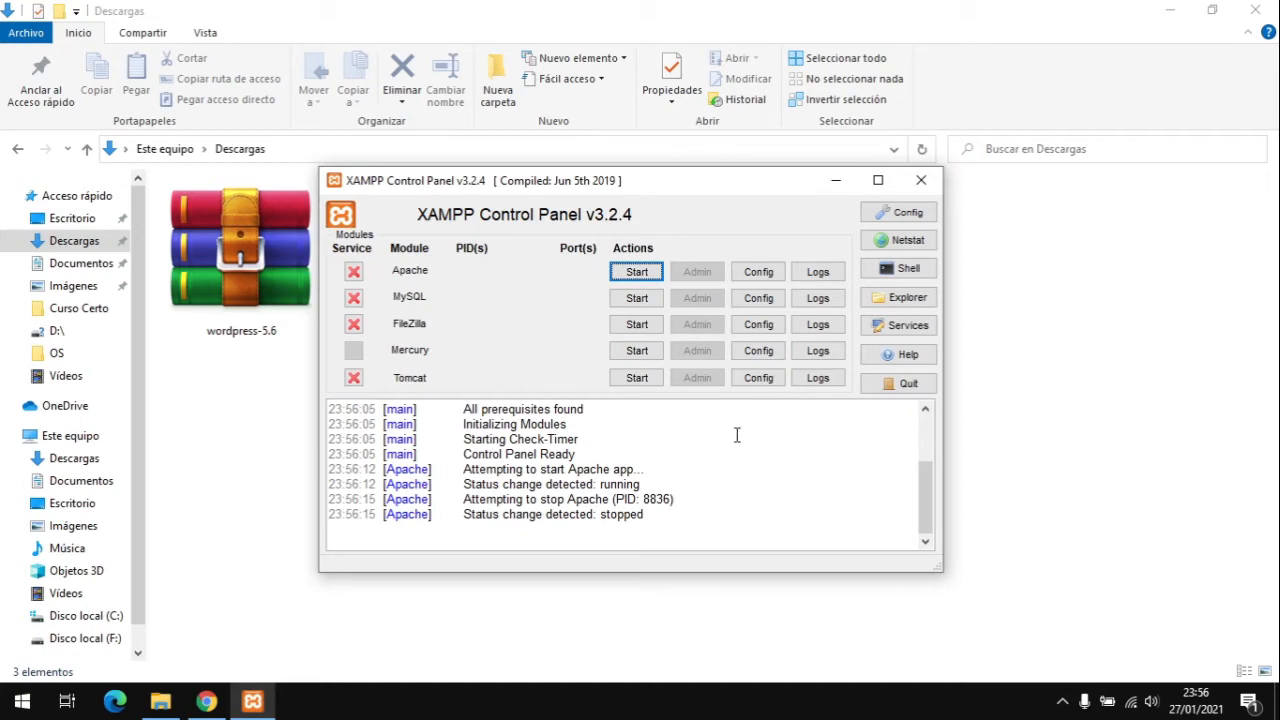
Step: Close the XAMPP Control Panel and reopen it from the Start menu via 'Ejecutar como administrador'
{"action": "left_click", "coordinate": [921, 180]}
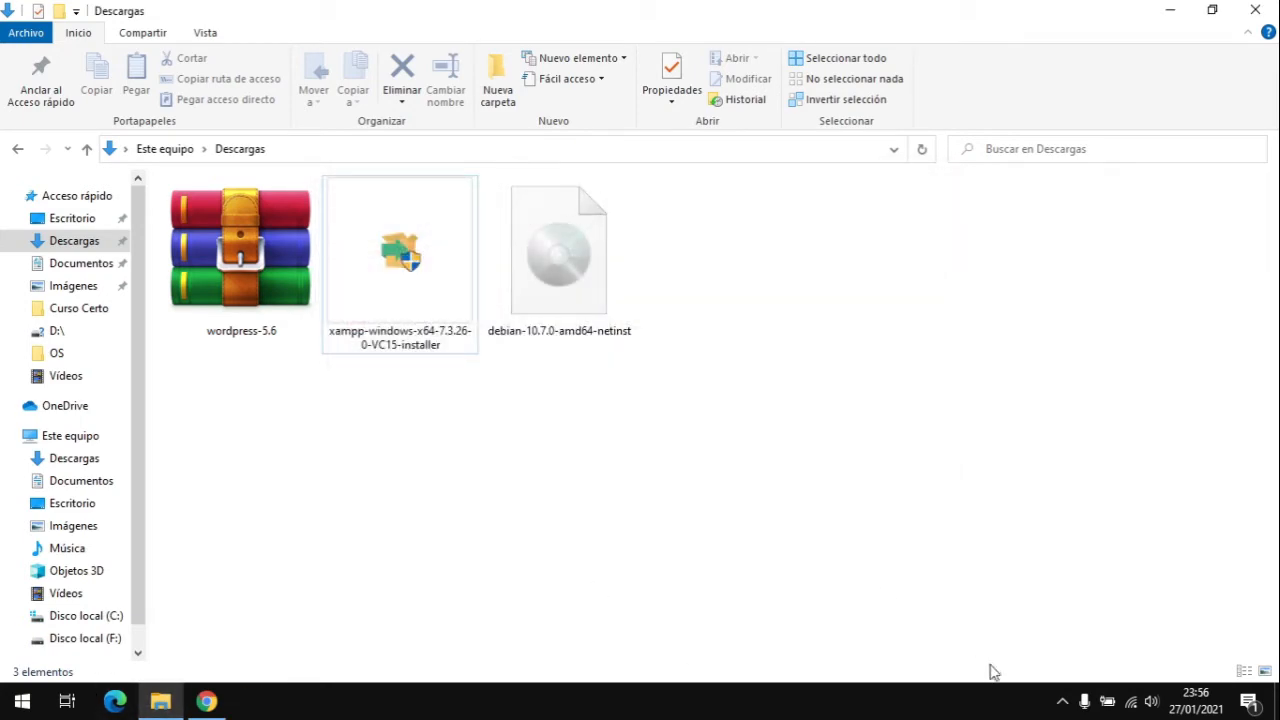
{"action": "left_click", "coordinate": [1062, 700]}
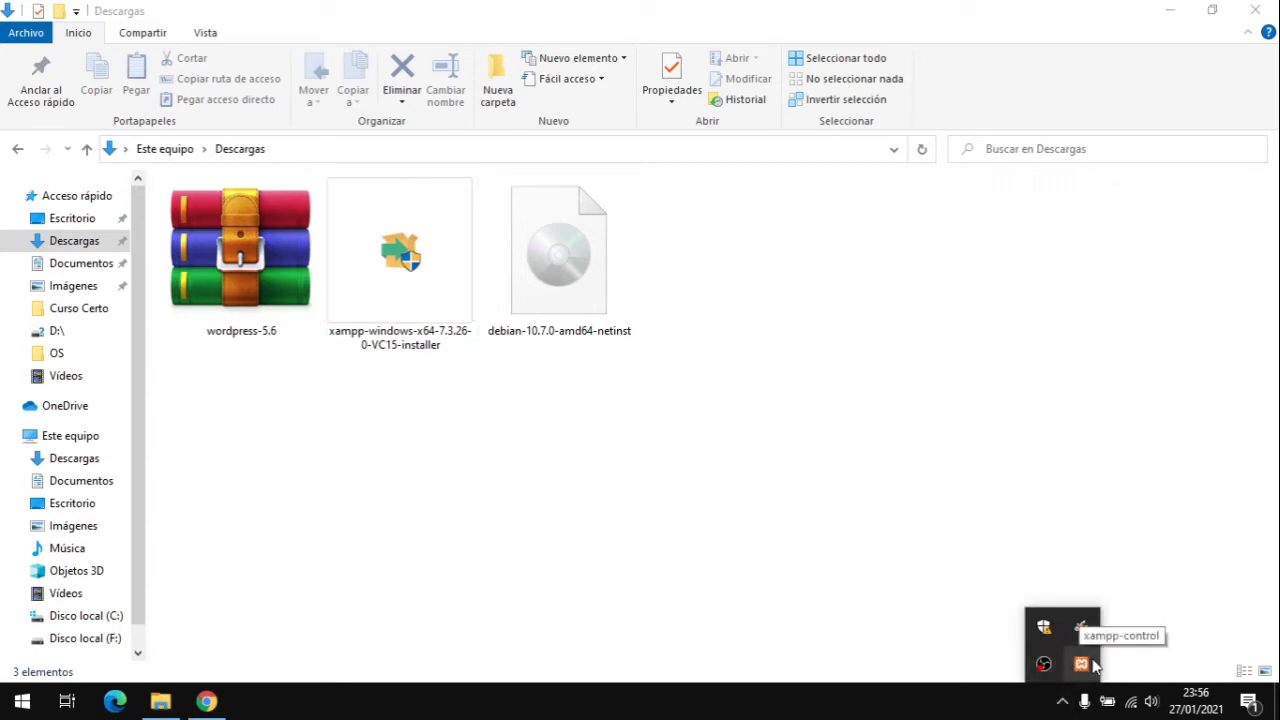
{"action": "left_click", "coordinate": [641, 445]}
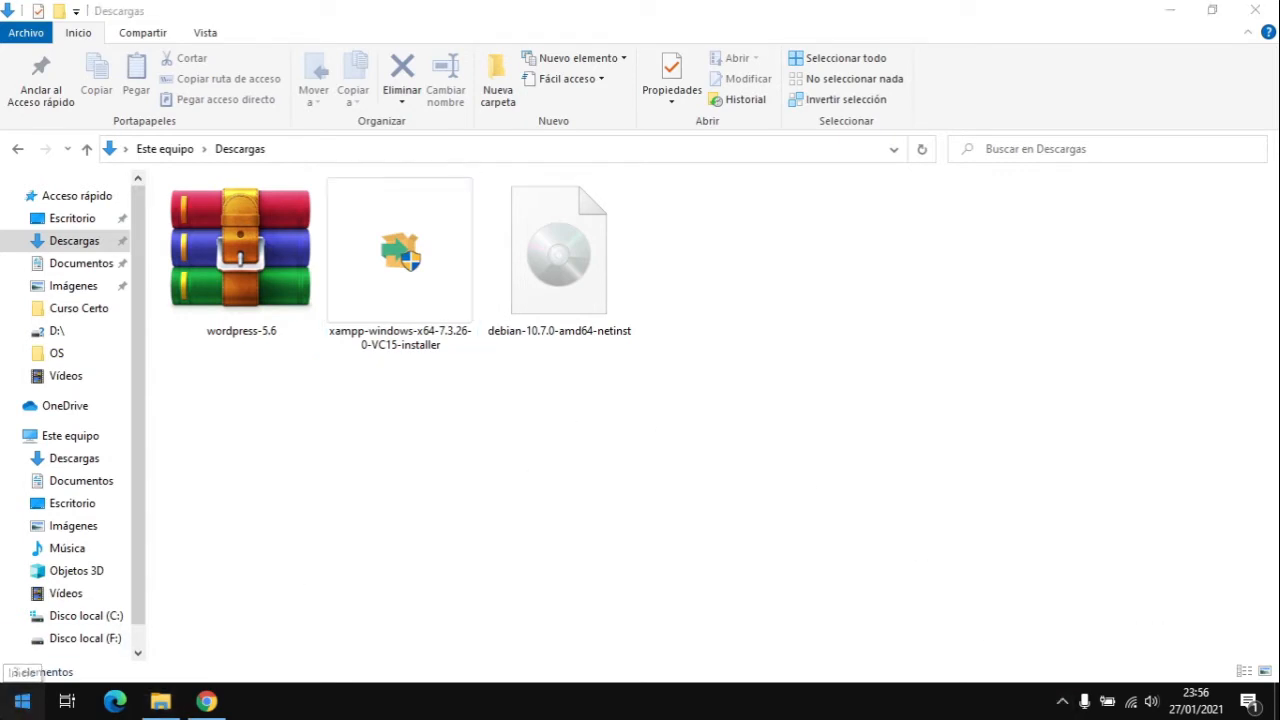
{"action": "left_click", "coordinate": [22, 700]}
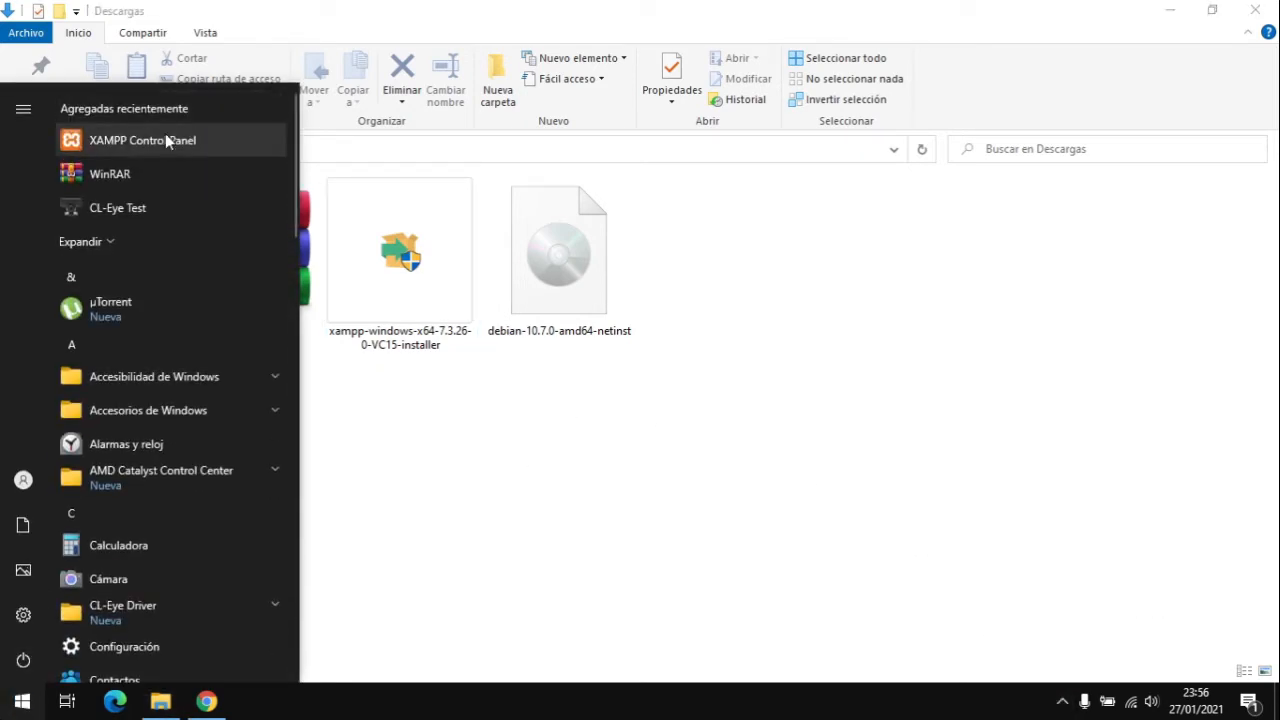
{"action": "right_click", "coordinate": [133, 135]}
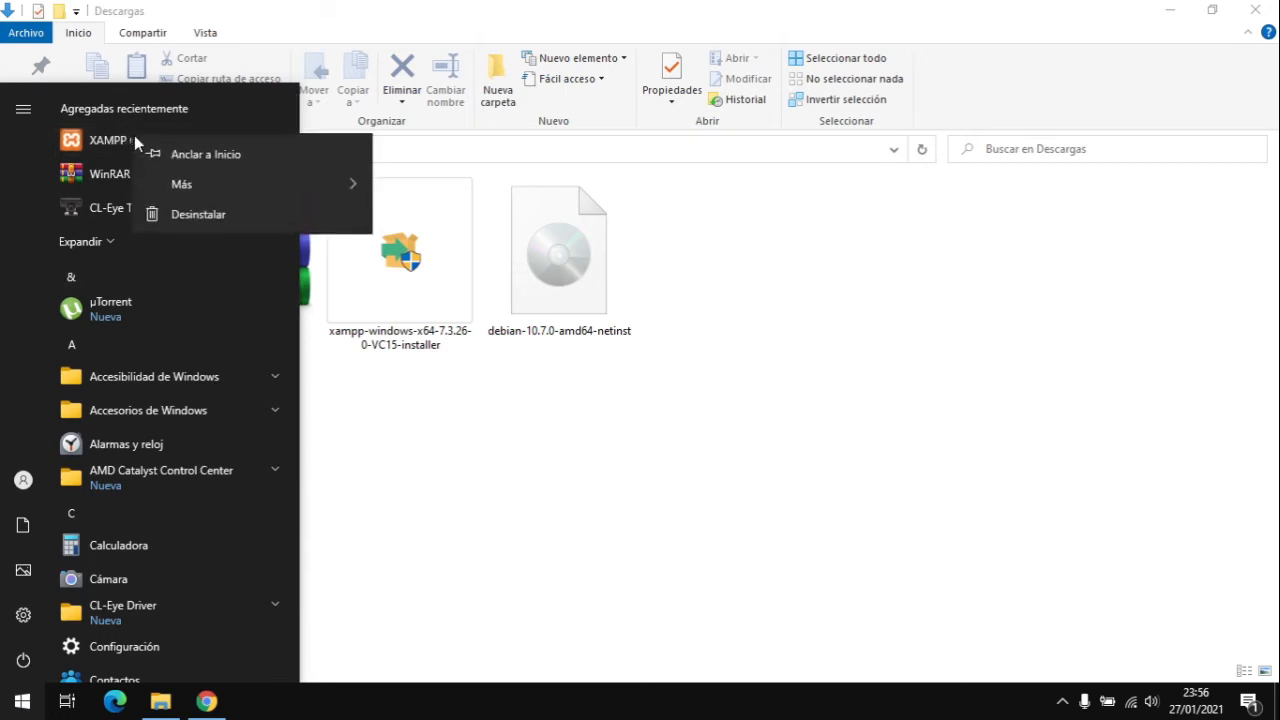
{"action": "mouse_move", "coordinate": [280, 190]}
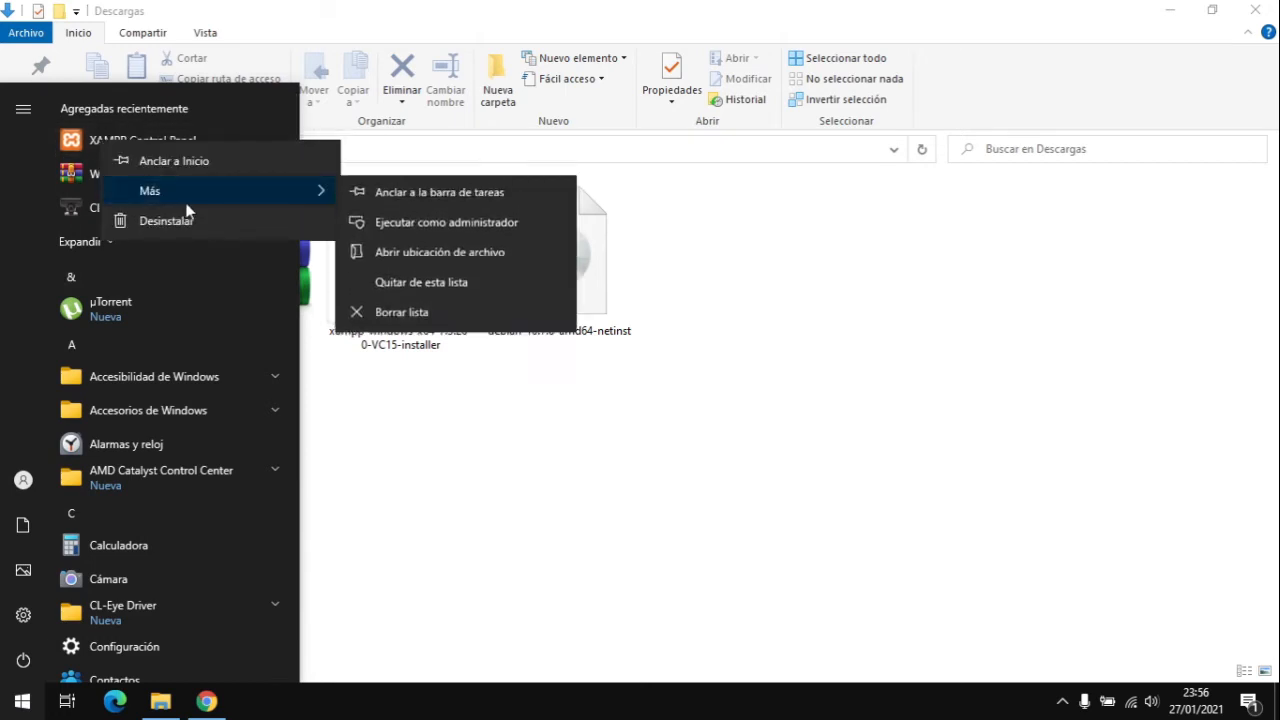
{"action": "left_click", "coordinate": [416, 227]}
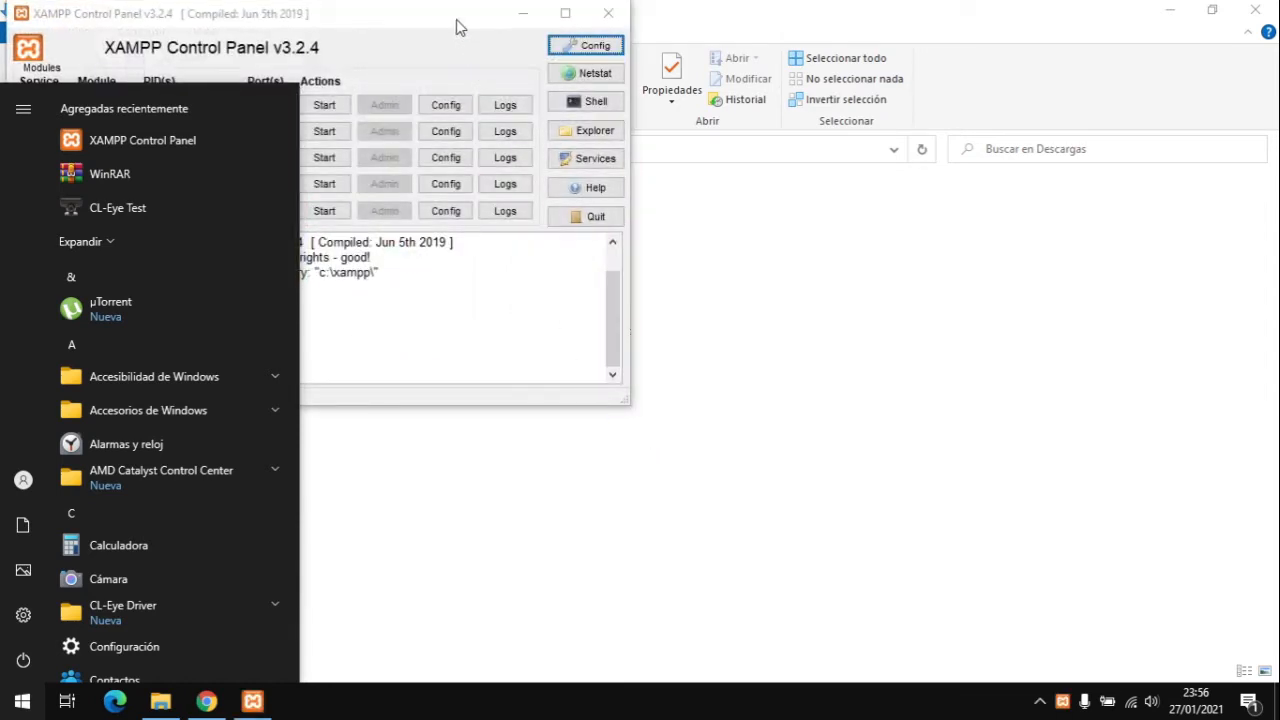
Step: Start Apache and MySQL in the Control Panel and allow MySQL through the Windows firewall
{"action": "left_click_drag", "start_coordinate": [457, 27], "coordinate": [810, 146]}
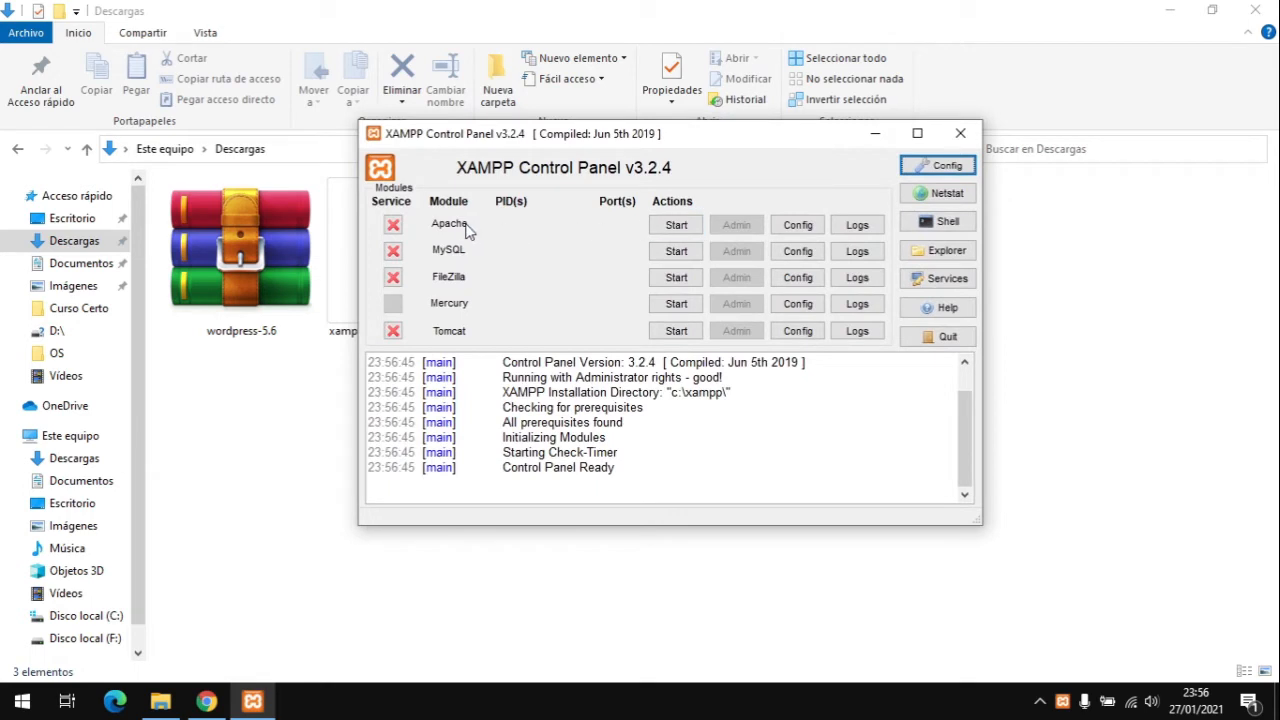
{"action": "left_click", "coordinate": [674, 228]}
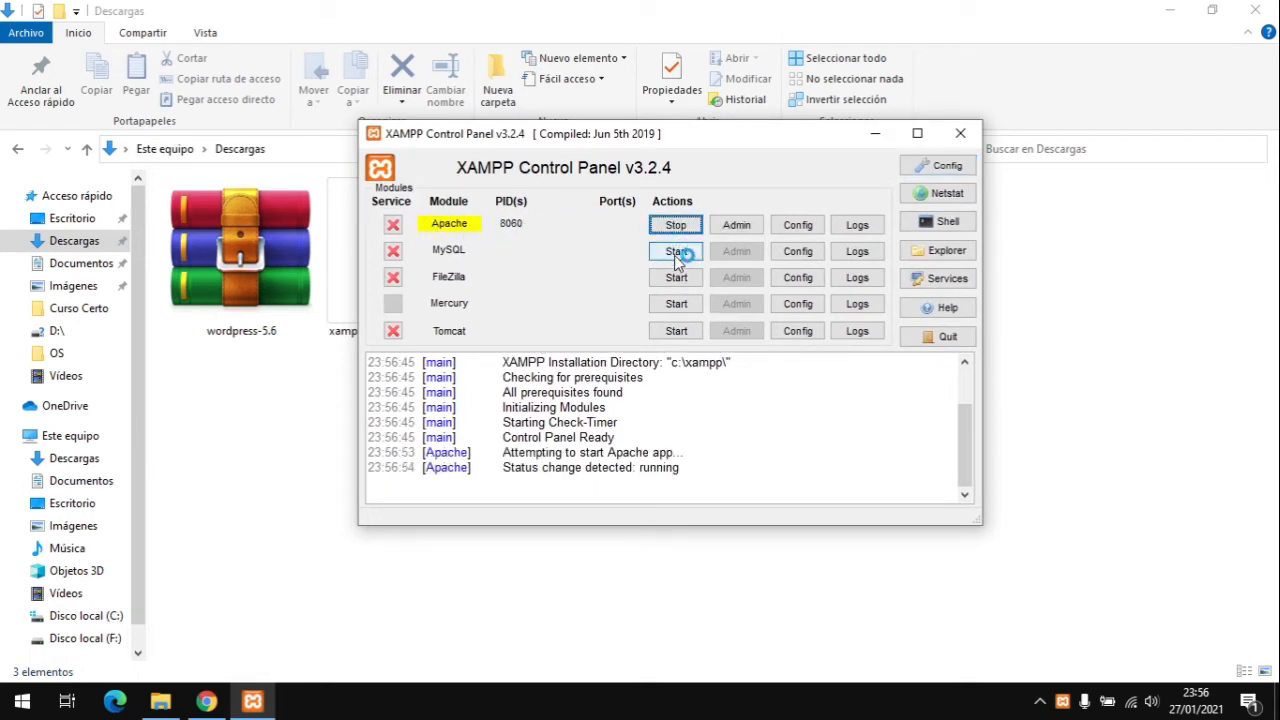
{"action": "left_click", "coordinate": [676, 252]}
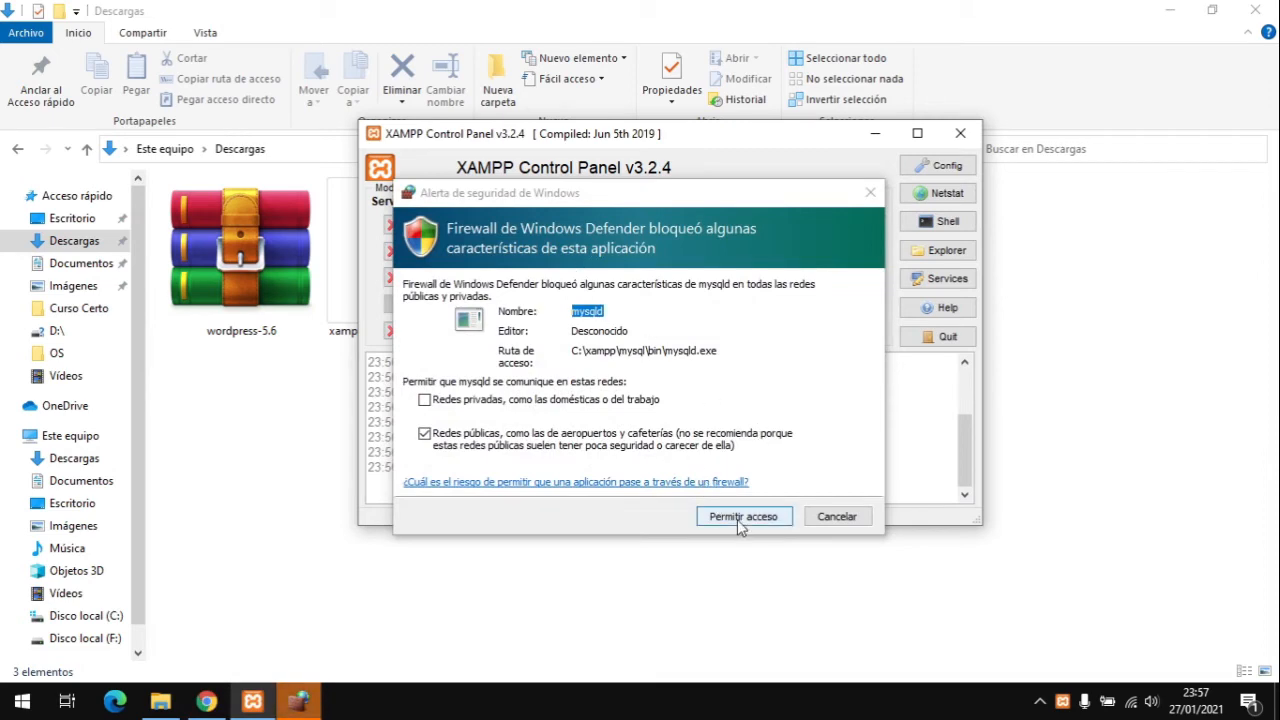
{"action": "left_click", "coordinate": [737, 519]}
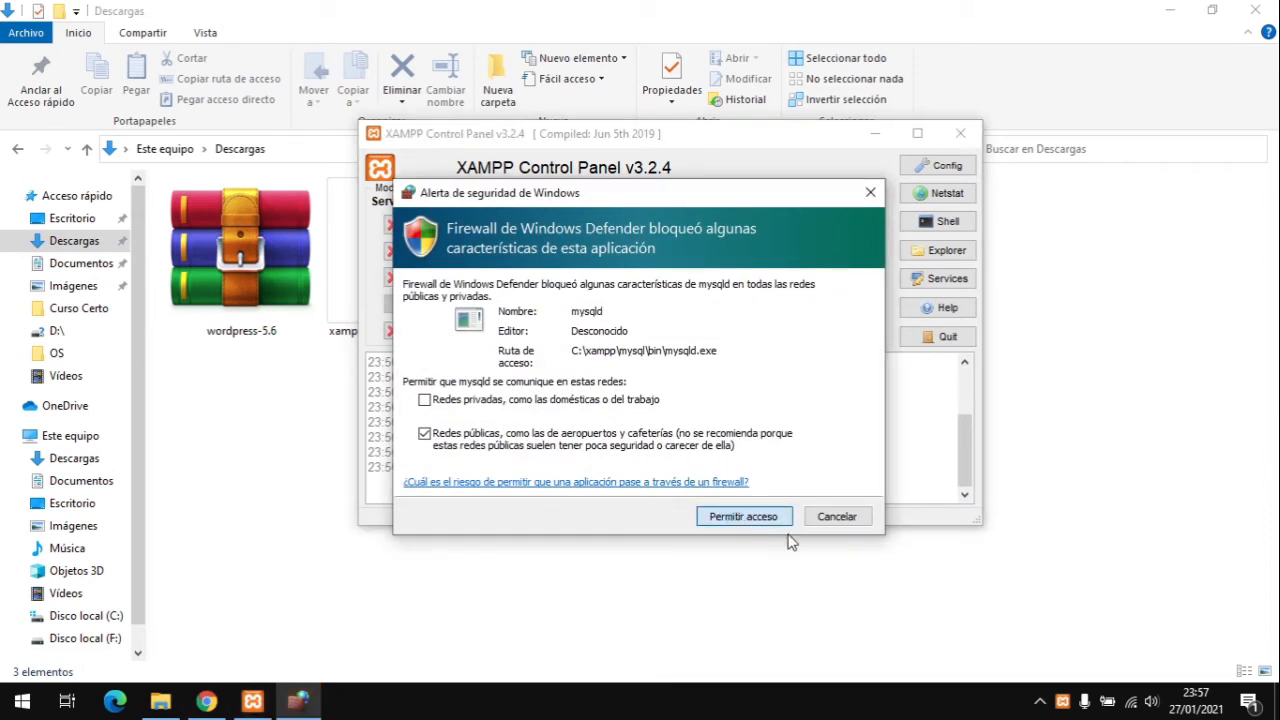
{"action": "left_click", "coordinate": [207, 701]}
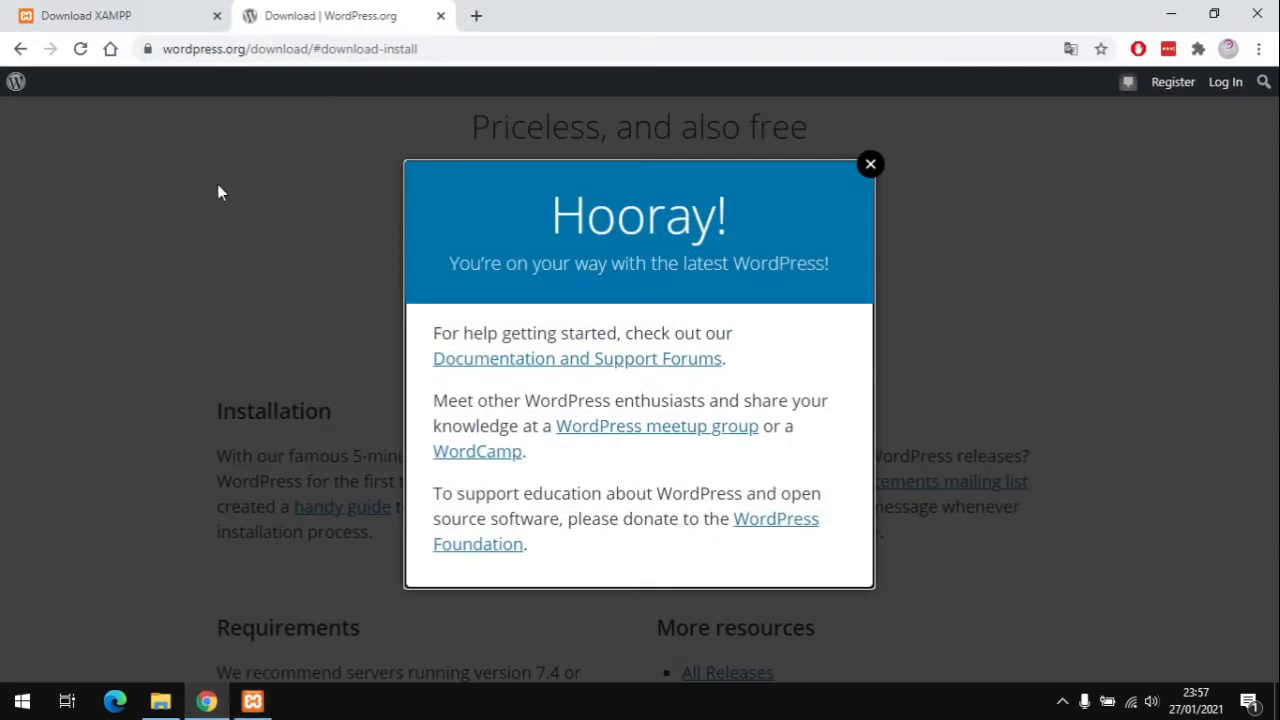
Step: Load localhost in Chrome to show the XAMPP 7.3.26 welcome dashboard
{"action": "left_click", "coordinate": [251, 50]}
{"action": "type", "text": "localhost"}
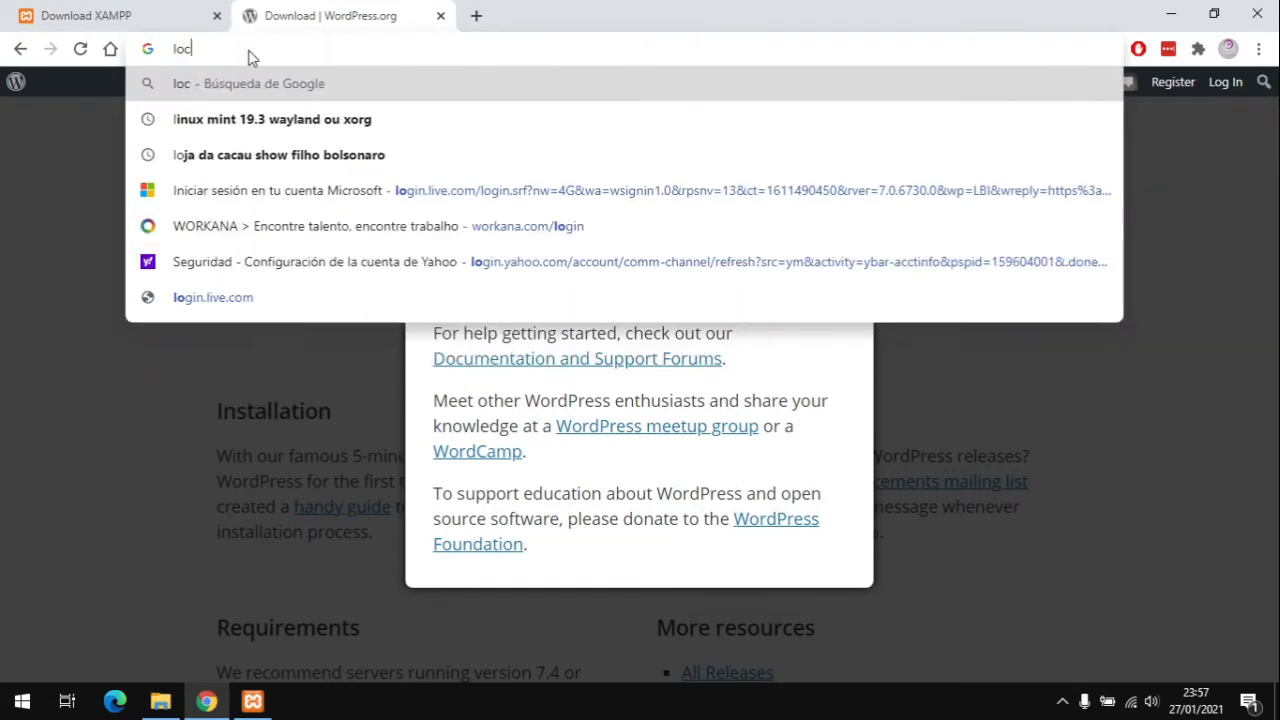
{"action": "key", "text": "Return"}
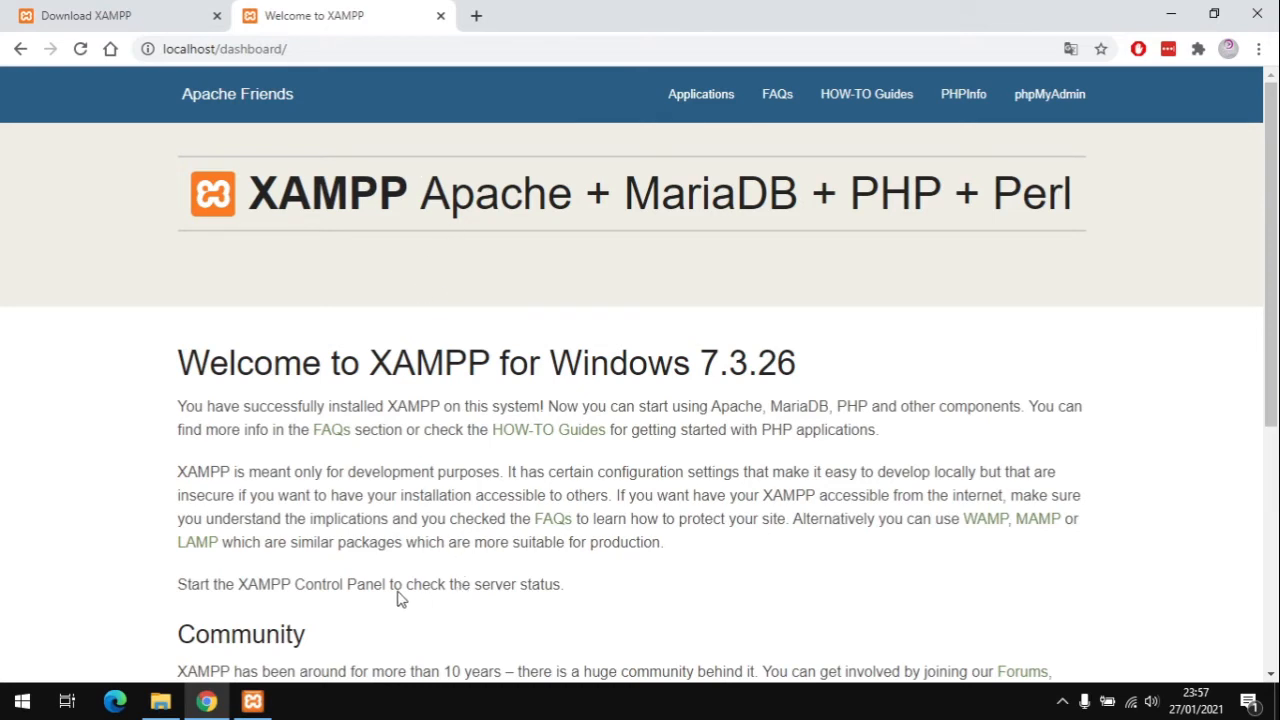
{"action": "left_click", "coordinate": [160, 701]}
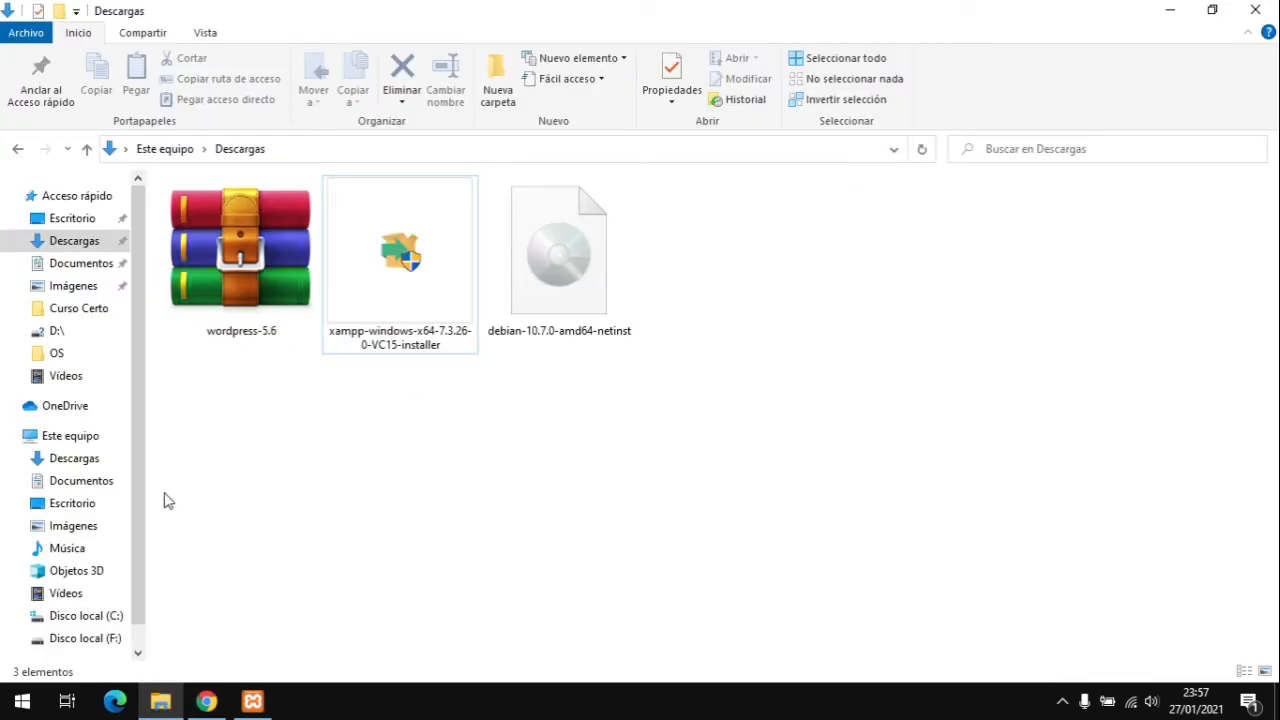
Step: Navigate from Este equipo through Disco local (C:) and xampp into htdocs
{"action": "left_click", "coordinate": [82, 436]}
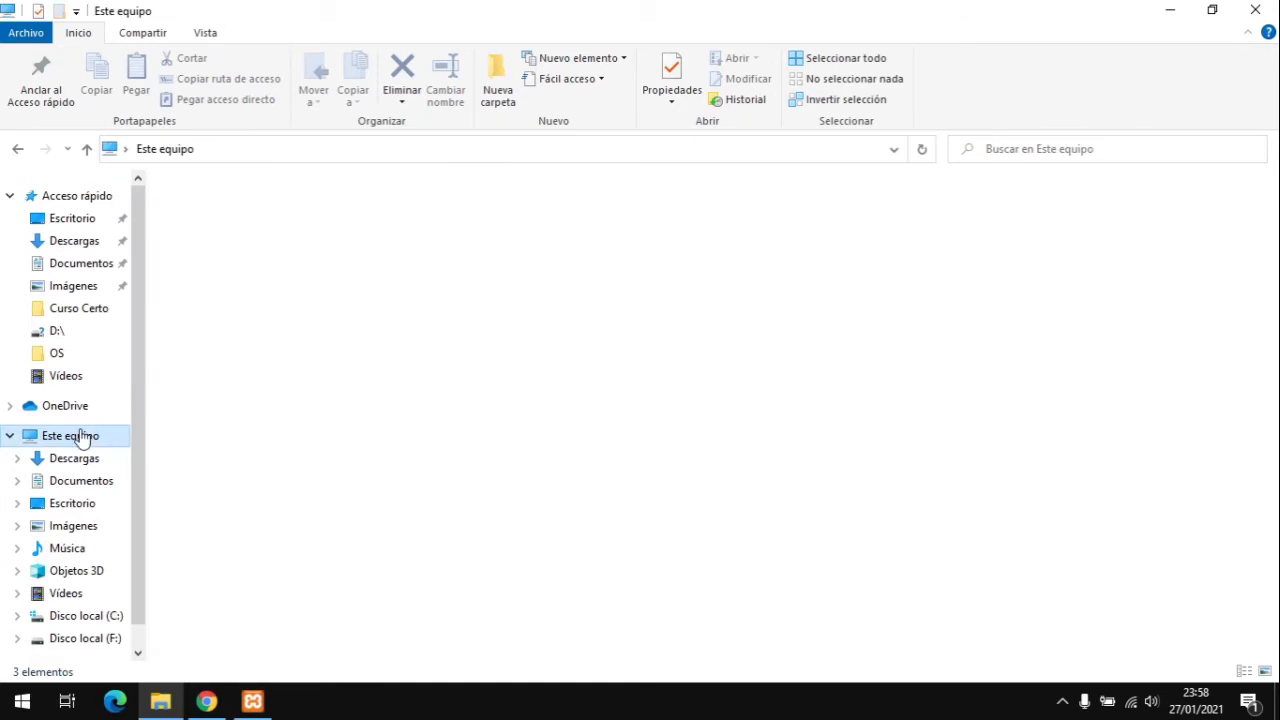
{"action": "double_click", "coordinate": [270, 358]}
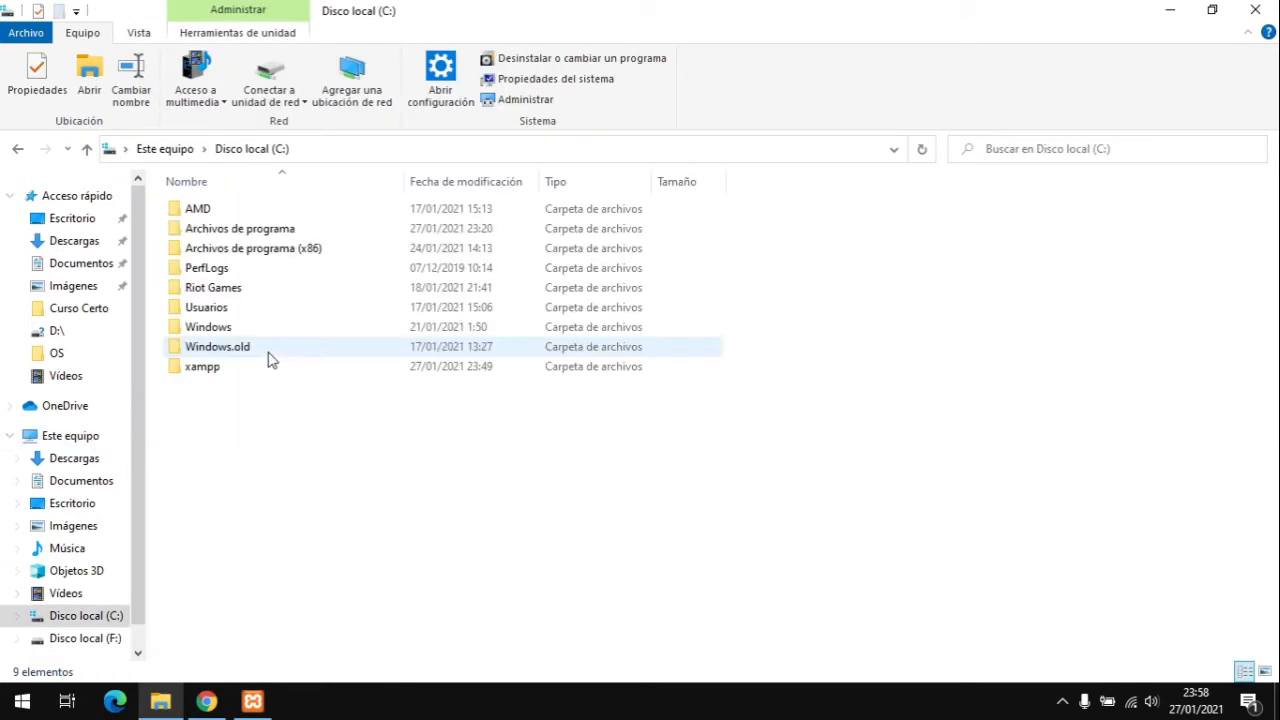
{"action": "double_click", "coordinate": [206, 372]}
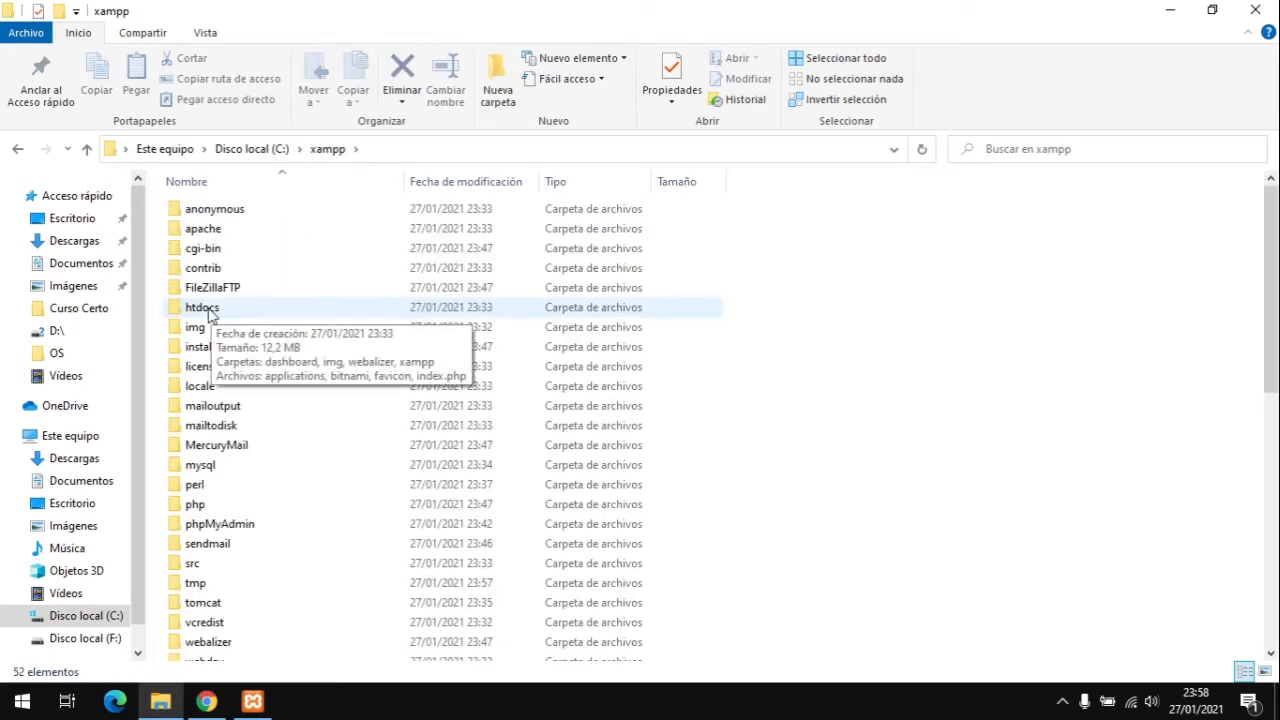
{"action": "double_click", "coordinate": [202, 308]}
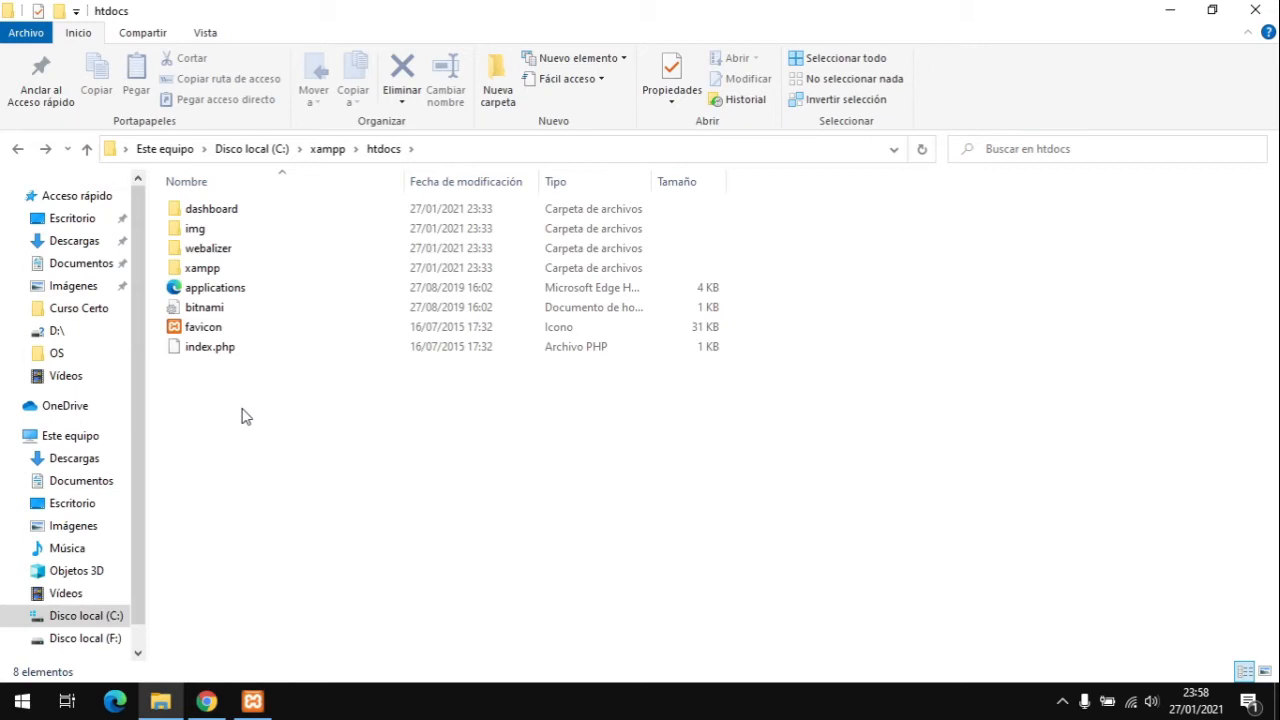
Step: Open wordpress-5.6.zip from Descargas in WinRAR, positioned beside the htdocs window
{"action": "right_click", "coordinate": [158, 702]}
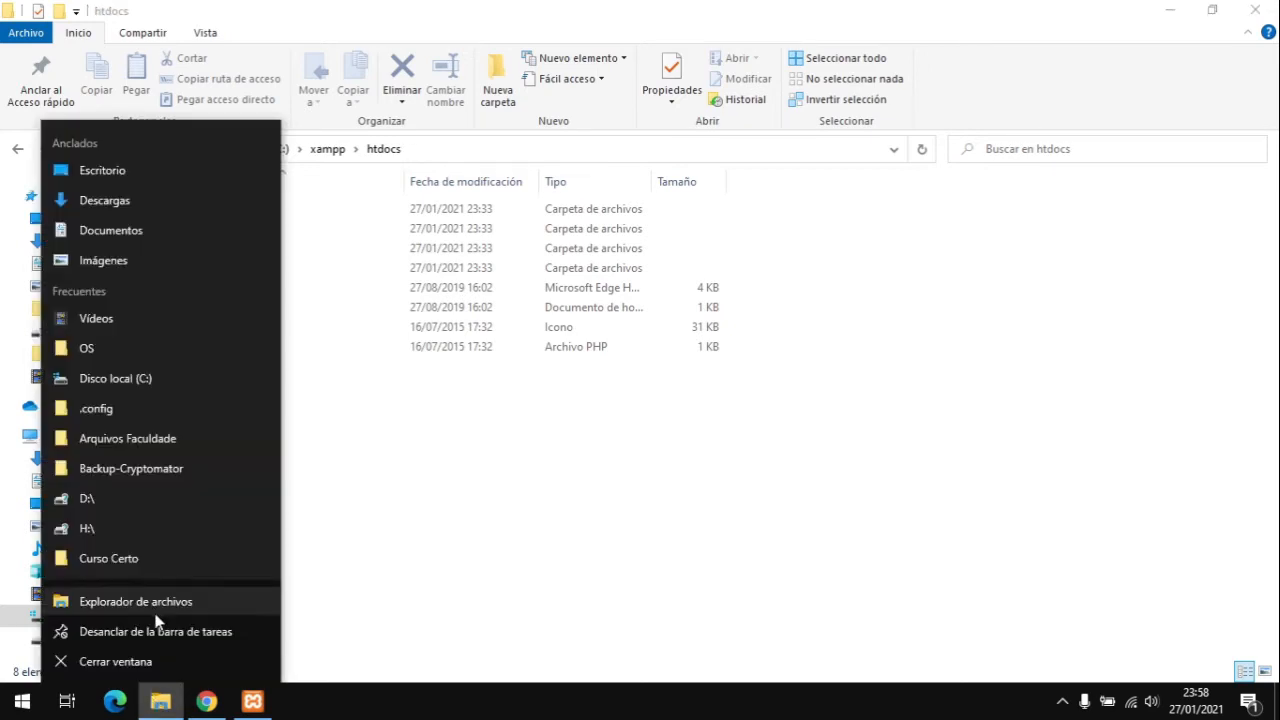
{"action": "left_click", "coordinate": [161, 603]}
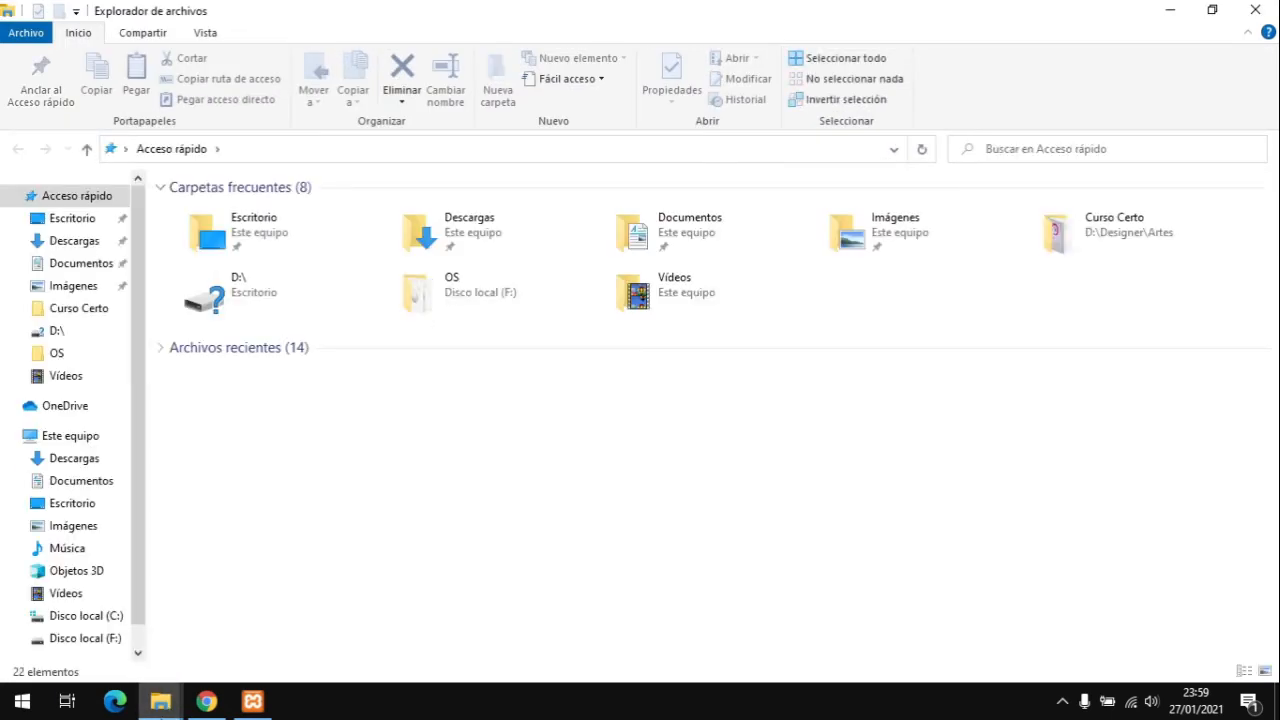
{"action": "left_click", "coordinate": [75, 241]}
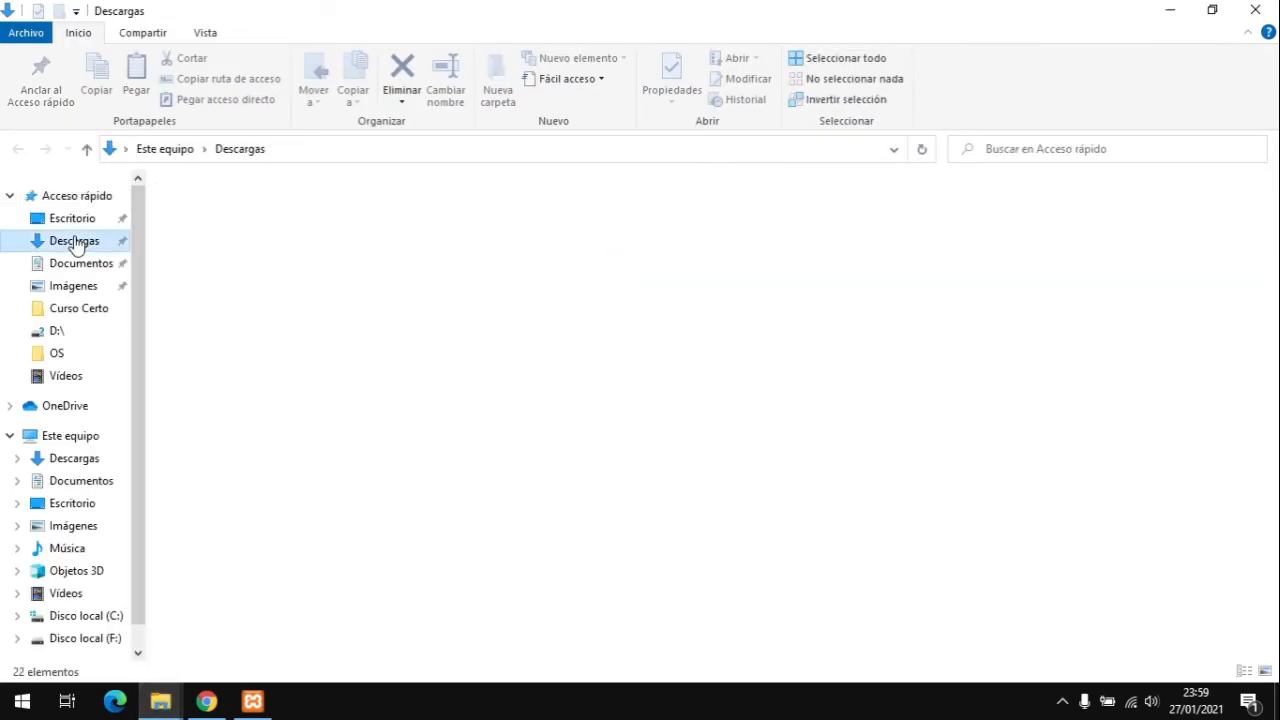
{"action": "double_click", "coordinate": [240, 275]}
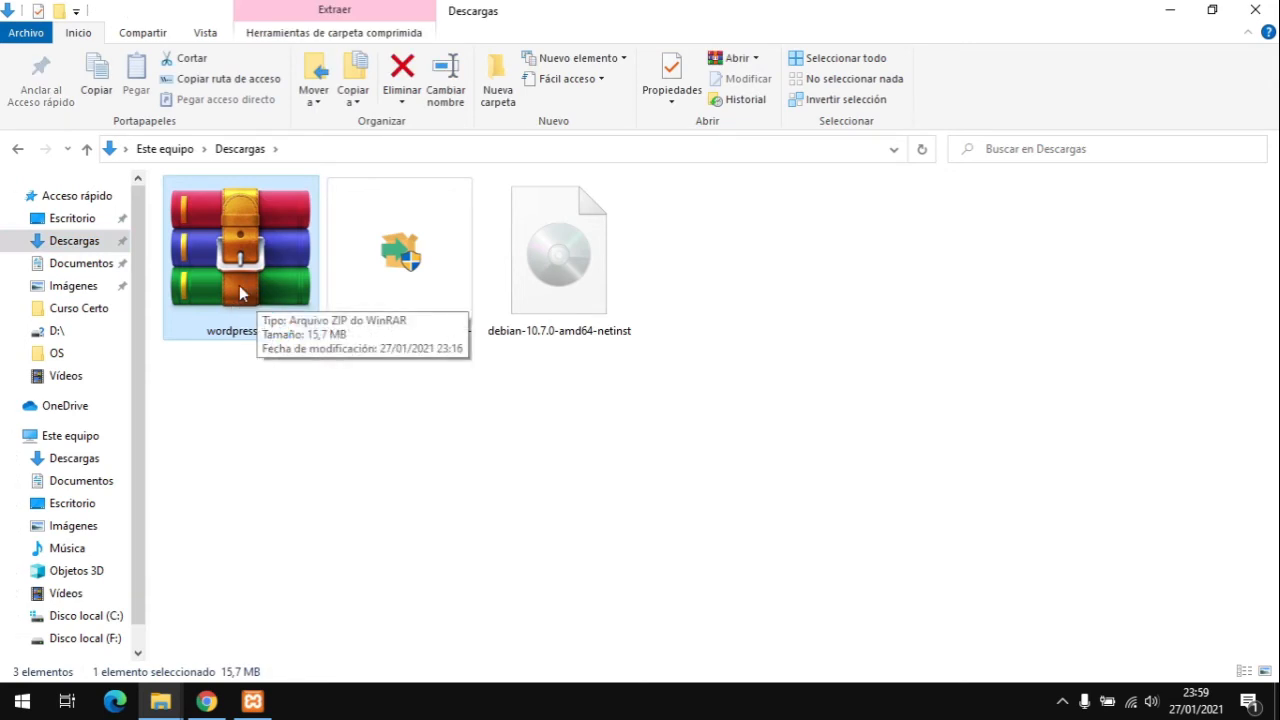
{"action": "double_click", "coordinate": [582, 277]}
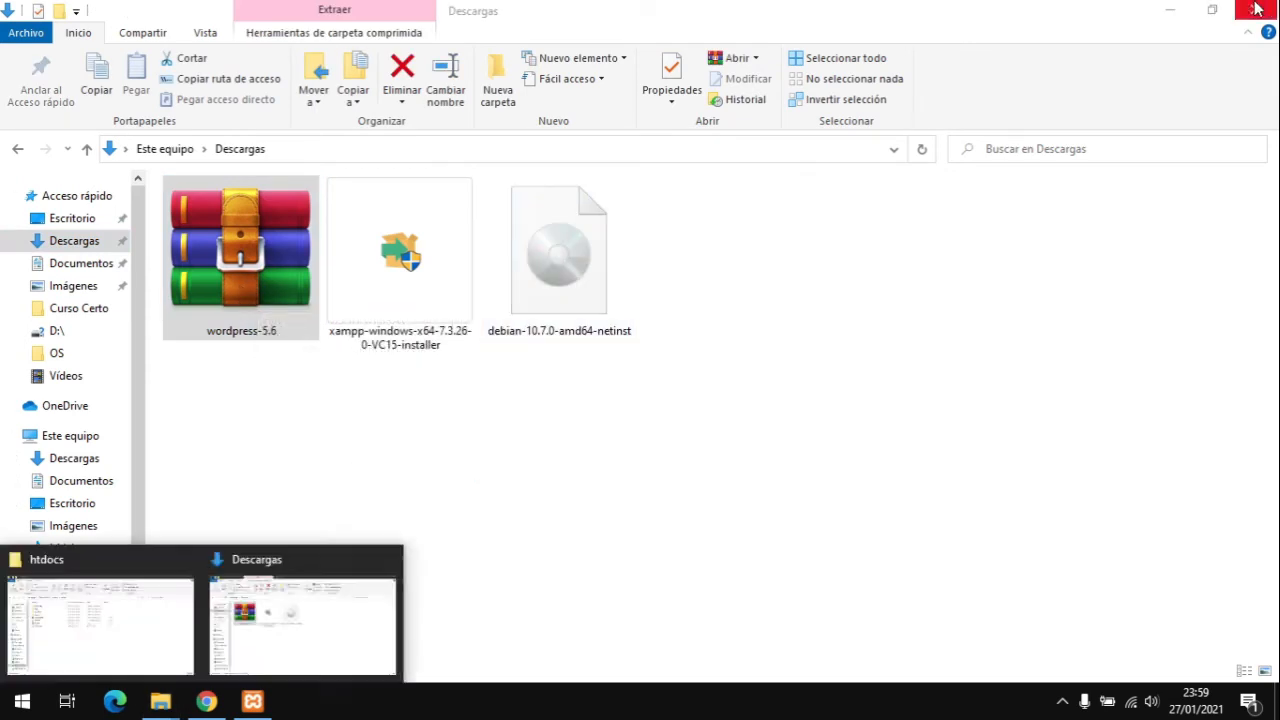
{"action": "left_click", "coordinate": [1171, 10]}
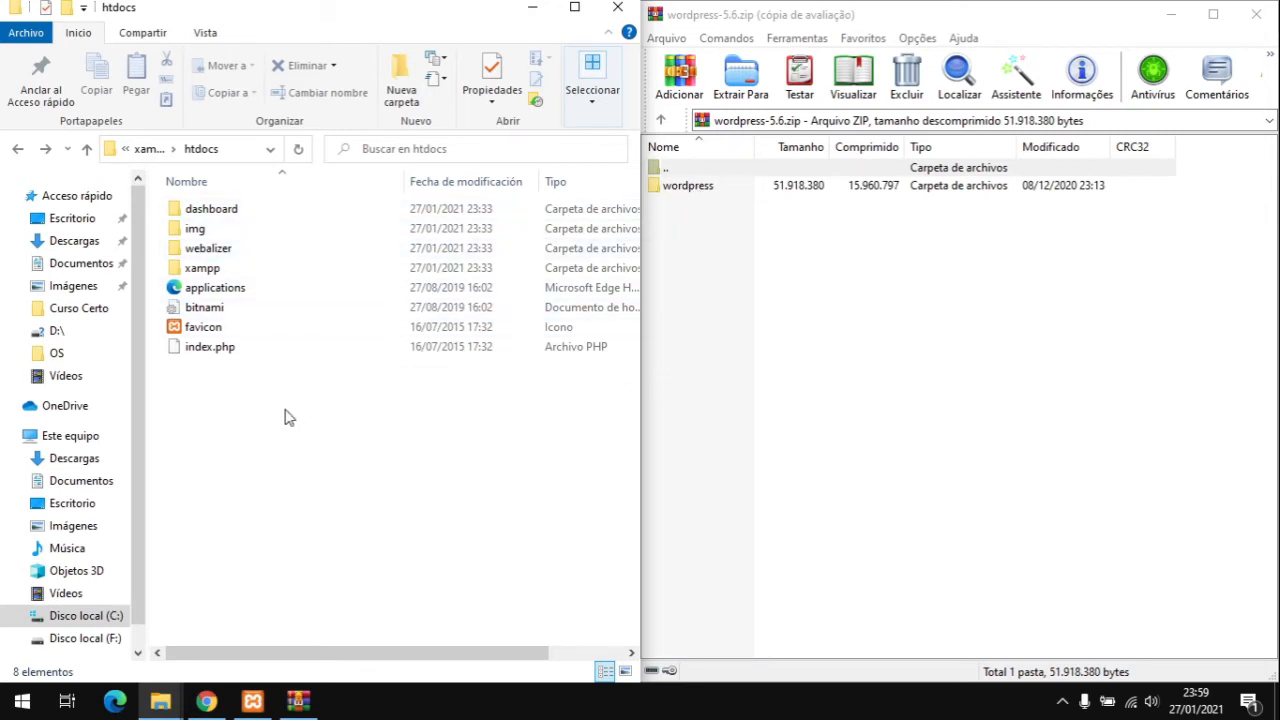
Step: Delete all eight default items in htdocs and drag the wordpress folder from WinRAR into it
{"action": "left_click_drag", "start_coordinate": [272, 428], "coordinate": [170, 149]}
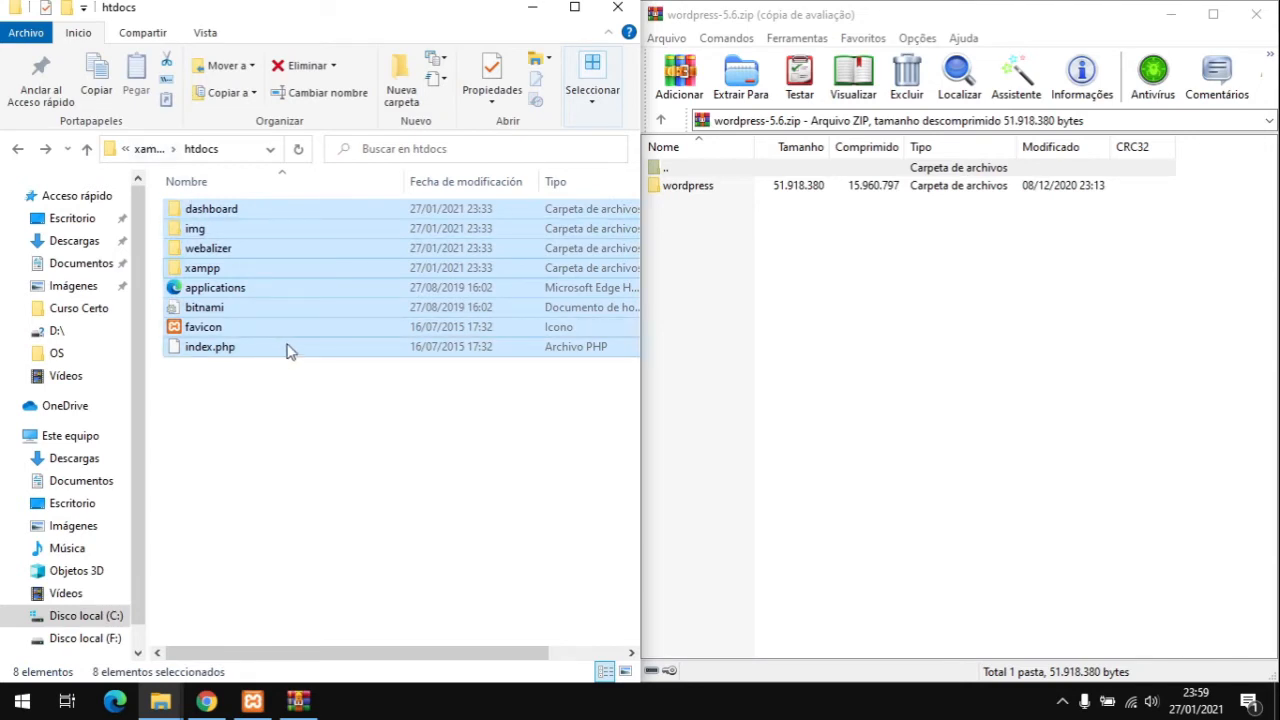
{"action": "key", "text": "Delete"}
{"action": "left_click_drag", "start_coordinate": [688, 186], "coordinate": [318, 293]}
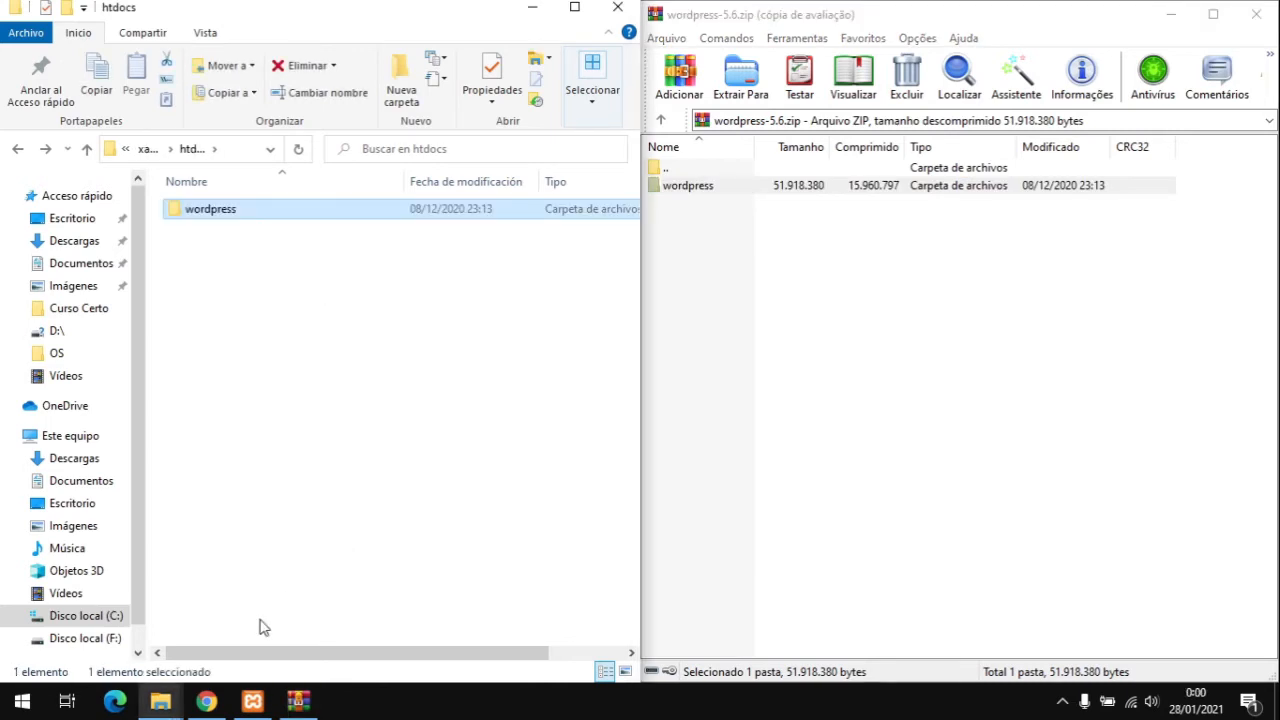
{"action": "left_click", "coordinate": [206, 701]}
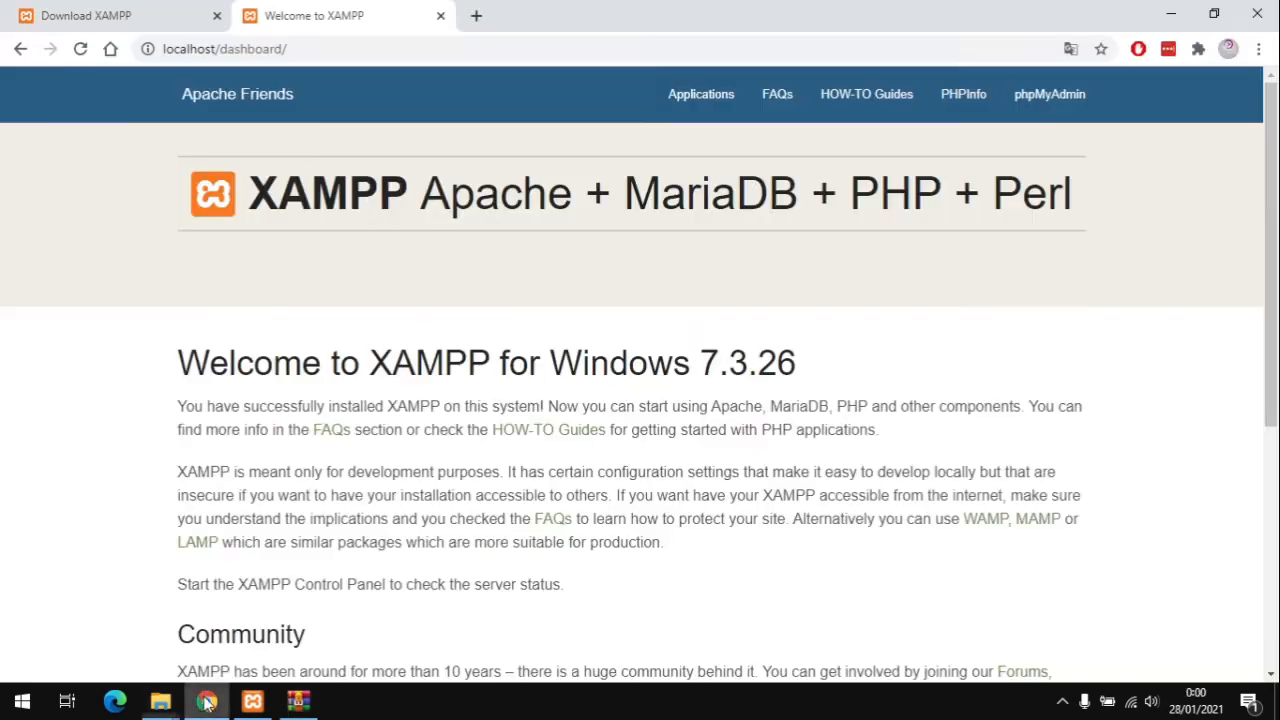
Step: Load the localhost root listing and open the wordpress/ folder to start setup
{"action": "left_click", "coordinate": [81, 49]}
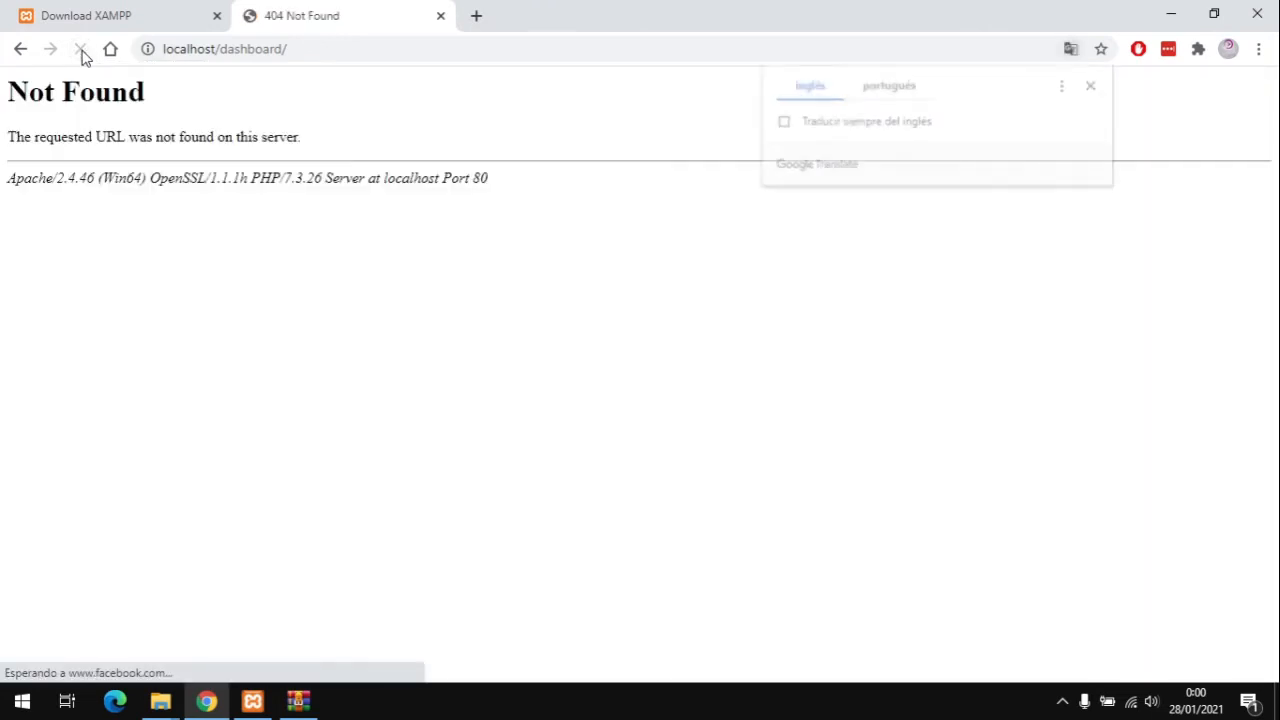
{"action": "left_click_drag", "start_coordinate": [220, 50], "coordinate": [335, 52]}
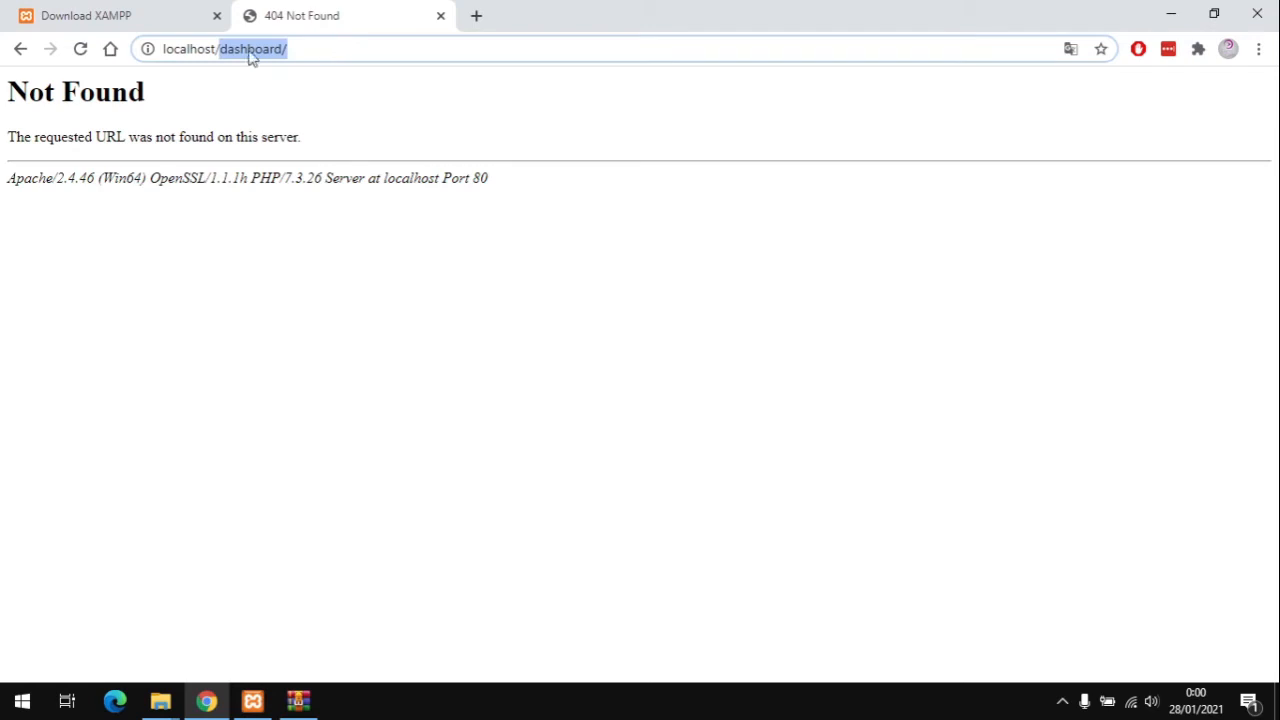
{"action": "key", "text": "BackSpace"}
{"action": "key", "text": "Return"}
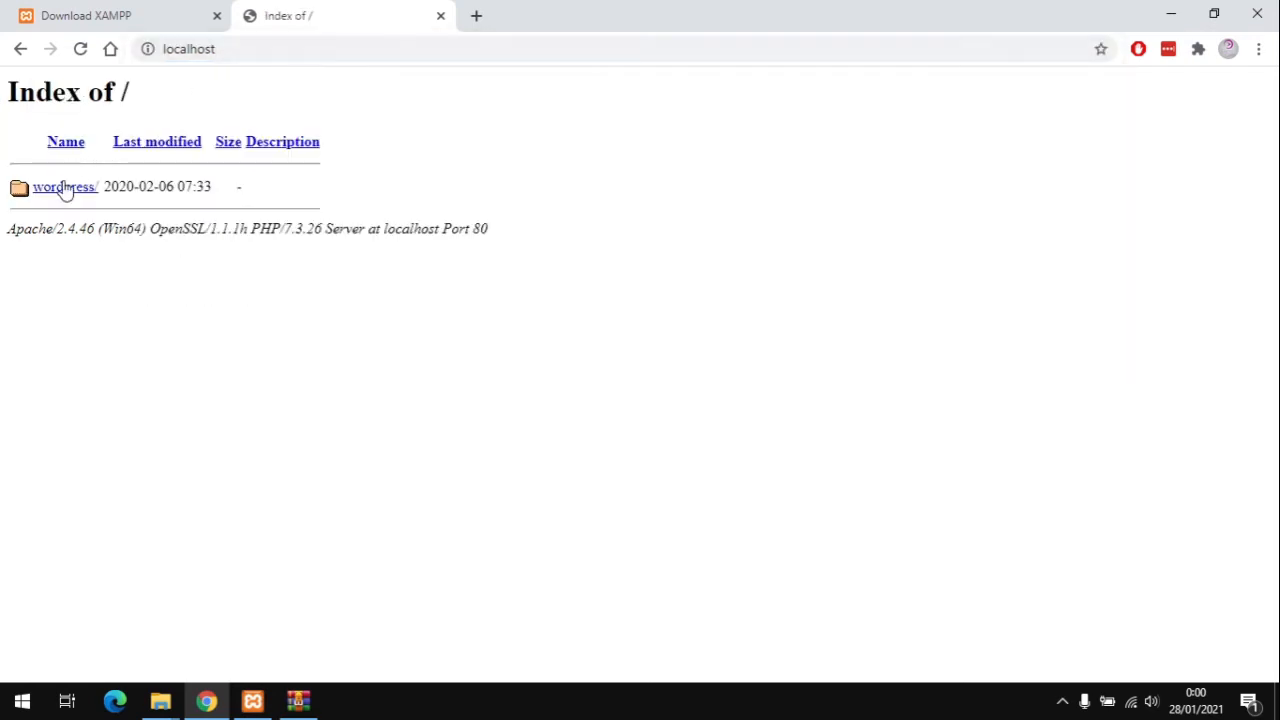
{"action": "left_click", "coordinate": [60, 189]}
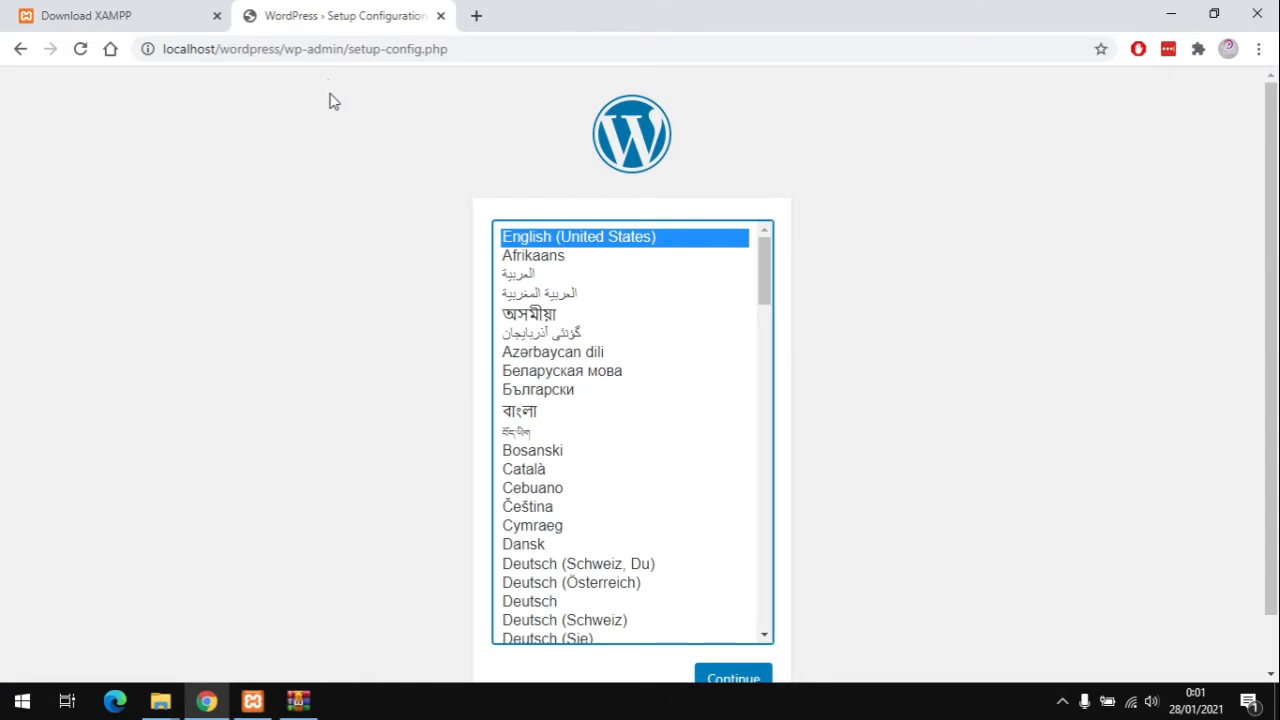
Step: Choose Português do Brasil and continue past 'Vamos lá!' to the database connection form
{"action": "scroll", "coordinate": [603, 437], "scroll_direction": "down", "scroll_amount": 10}
{"action": "scroll", "coordinate": [610, 438], "scroll_direction": "down", "scroll_amount": 8}
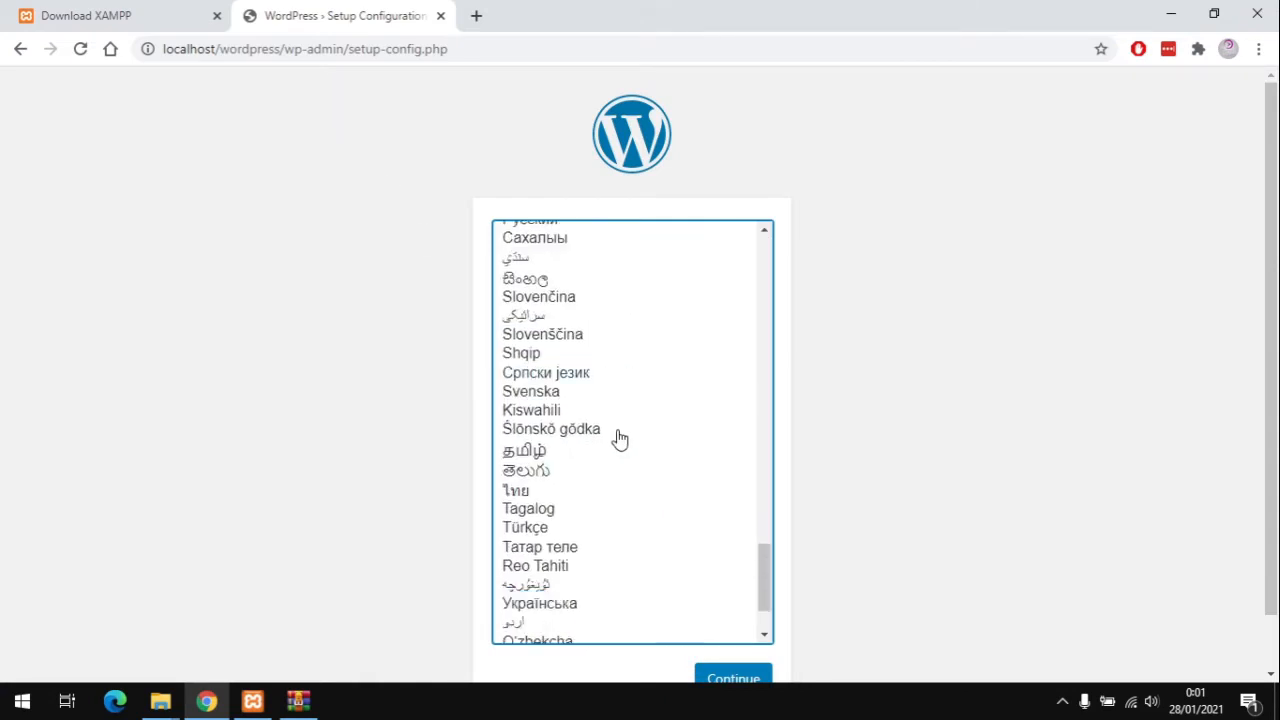
{"action": "scroll", "coordinate": [611, 397], "scroll_direction": "up", "scroll_amount": 2}
{"action": "left_click", "coordinate": [606, 239]}
{"action": "left_click", "coordinate": [713, 680]}
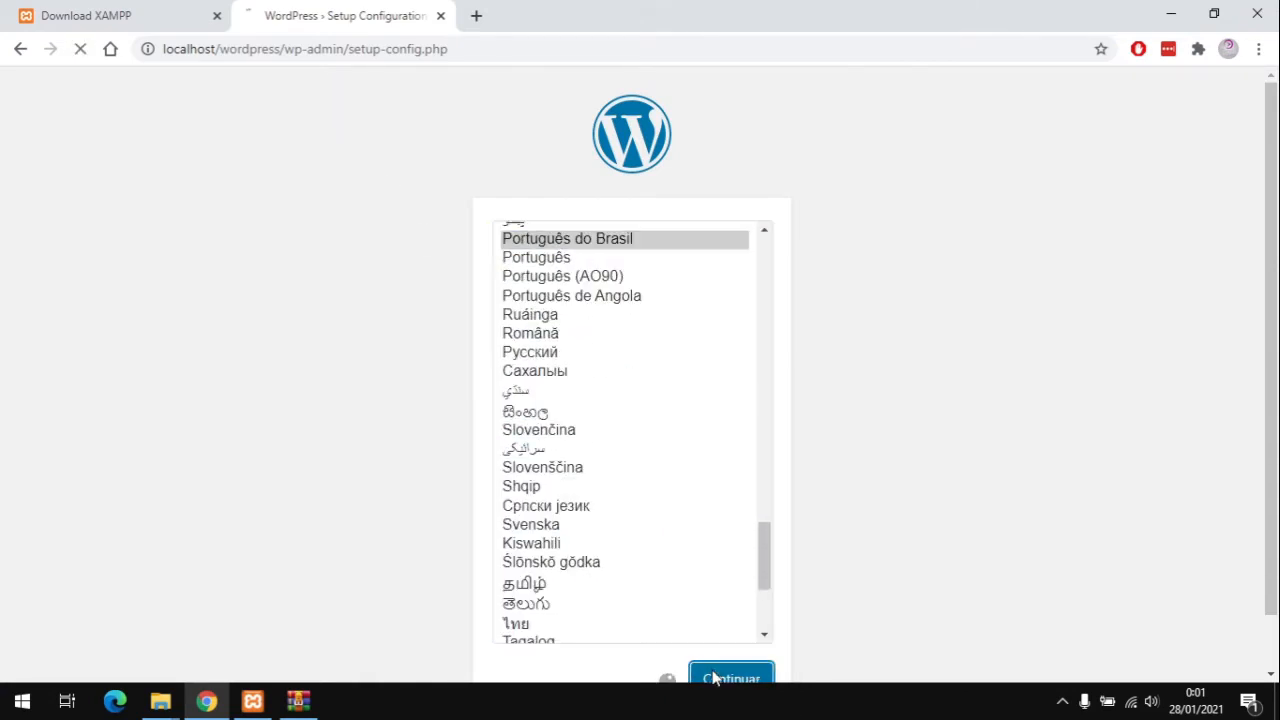
{"action": "scroll", "coordinate": [897, 574], "scroll_direction": "down", "scroll_amount": 1}
{"action": "scroll", "coordinate": [709, 562], "scroll_direction": "up", "scroll_amount": 2}
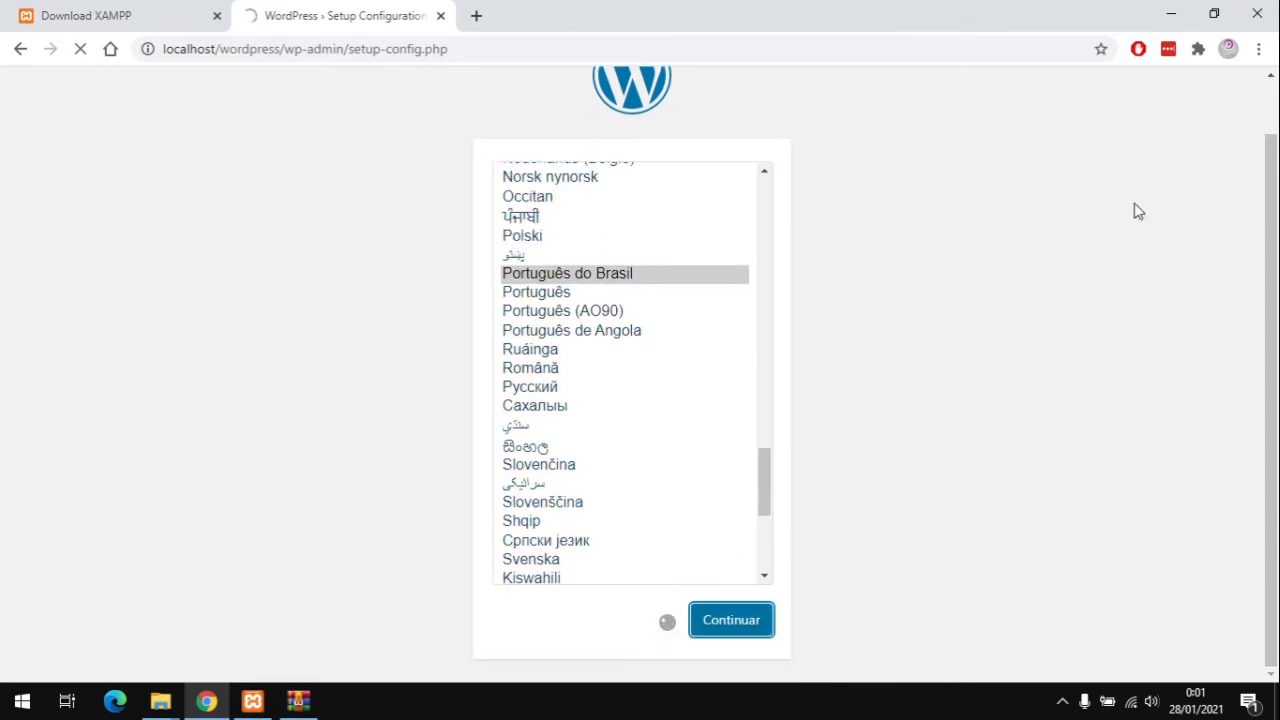
{"action": "scroll", "coordinate": [1140, 230], "scroll_direction": "up", "scroll_amount": 1}
{"action": "scroll", "coordinate": [1100, 290], "scroll_direction": "down", "scroll_amount": 1}
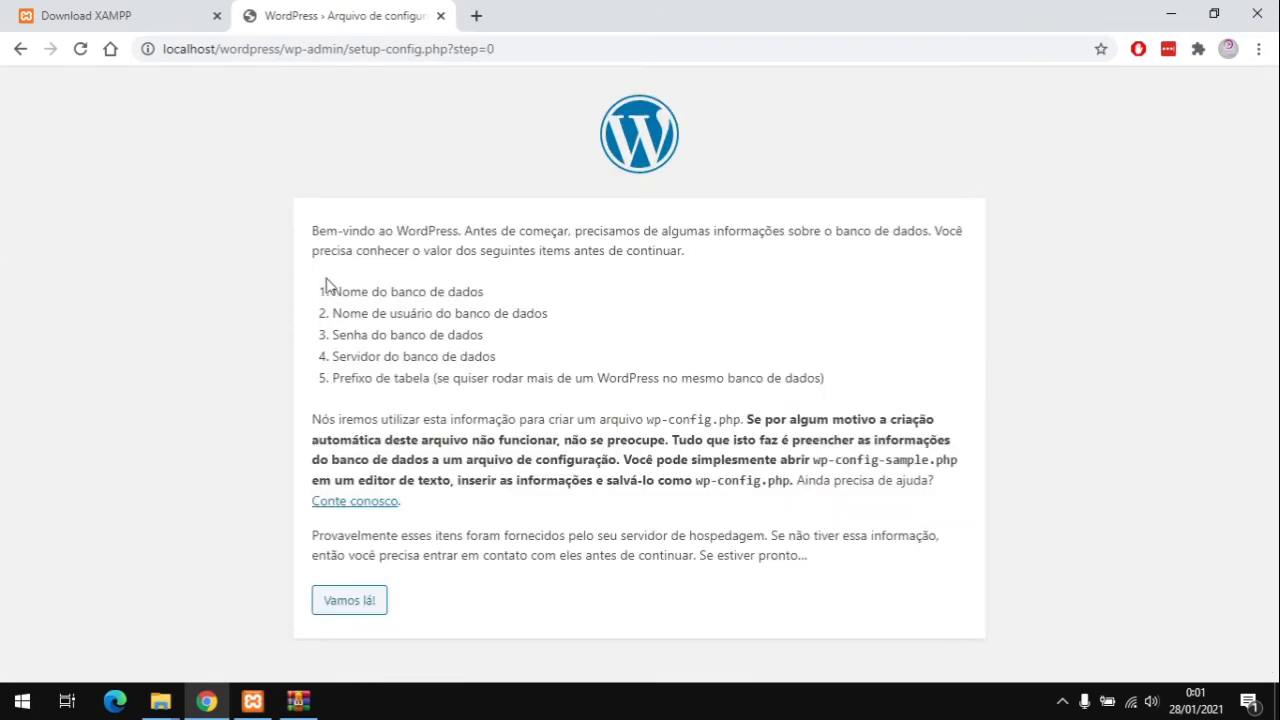
{"action": "left_click", "coordinate": [349, 601]}
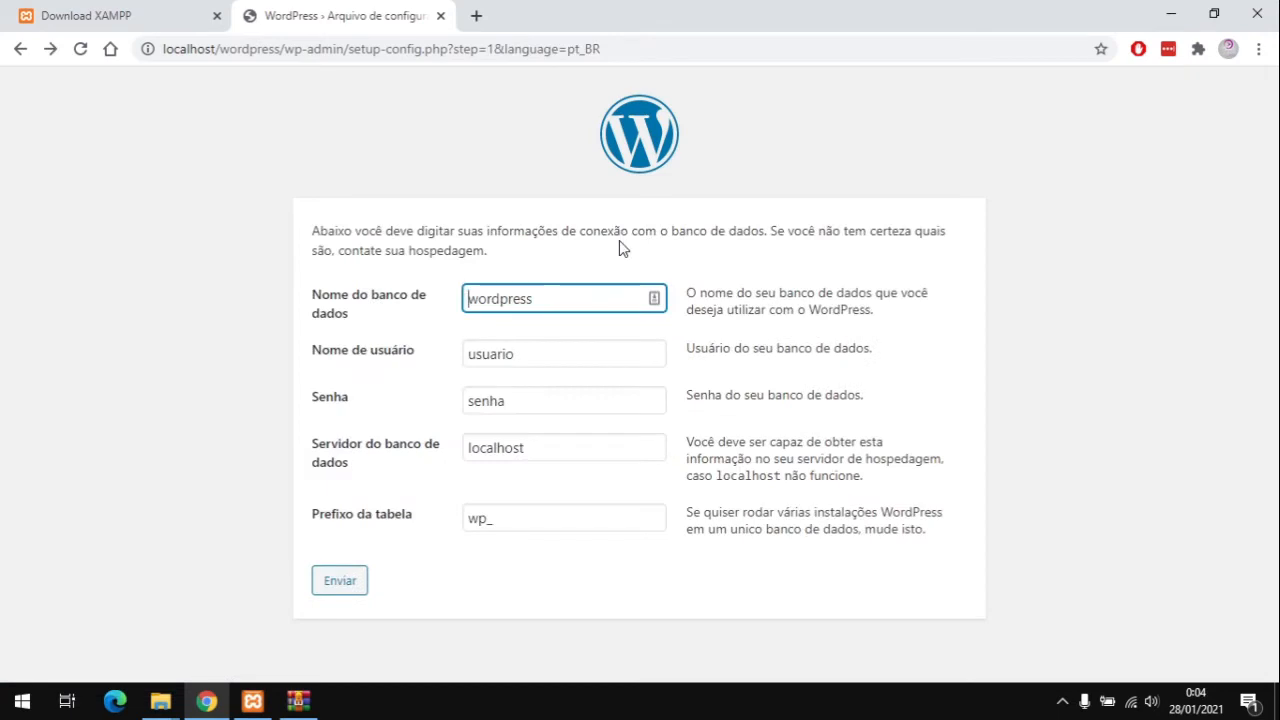
{"action": "left_click", "coordinate": [477, 16]}
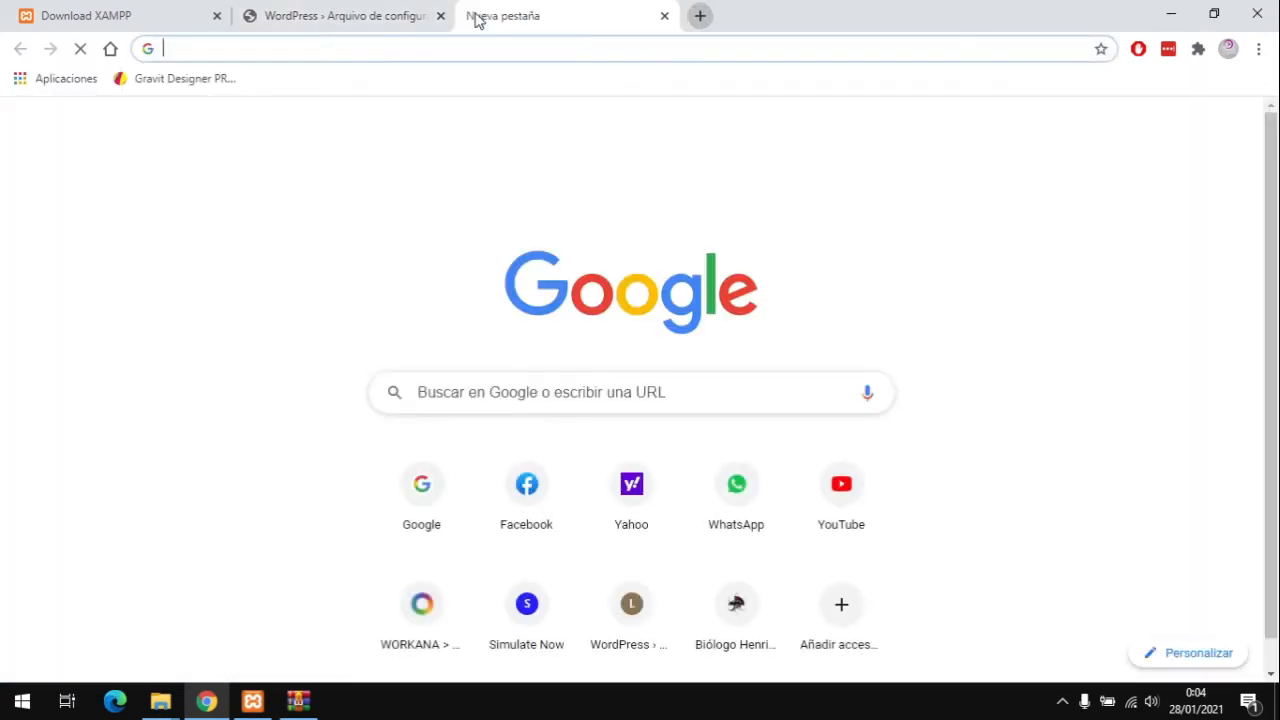
Step: Create the nossaloja_wordpress database at localhost/phpmyadmin and copy its name
{"action": "type", "text": "localhost"}
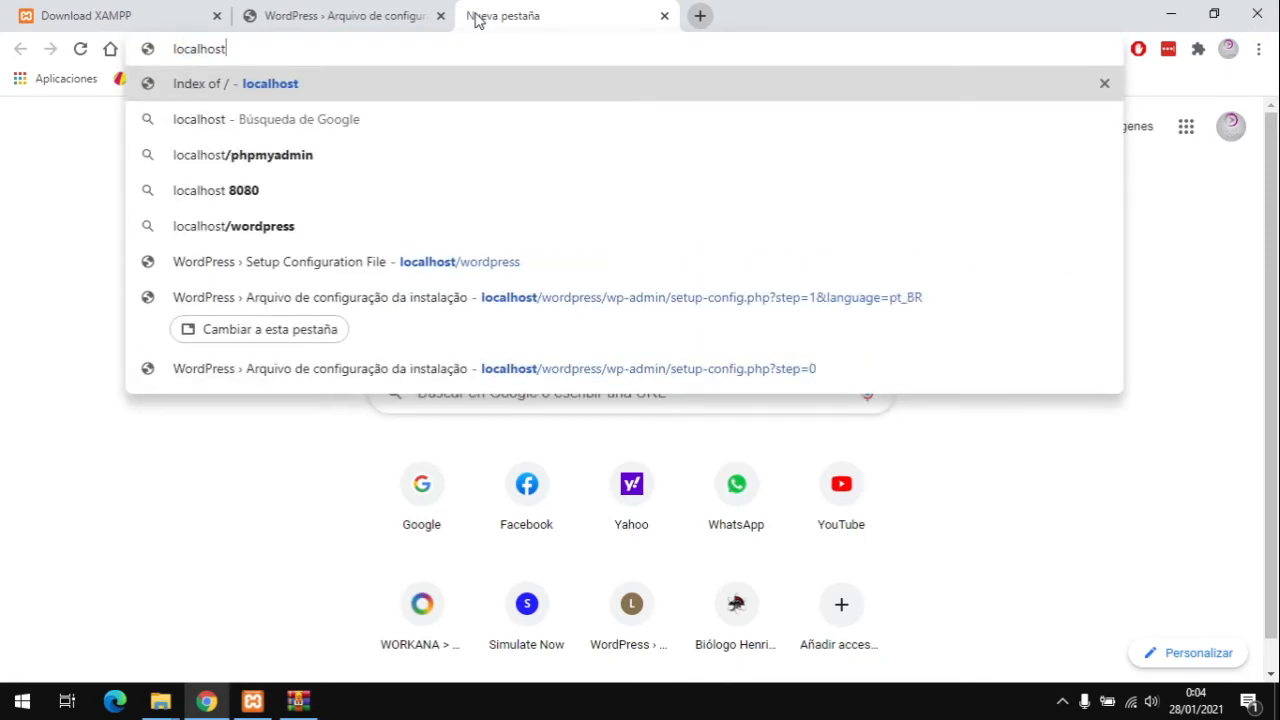
{"action": "type", "text": "/phpmyadmin"}
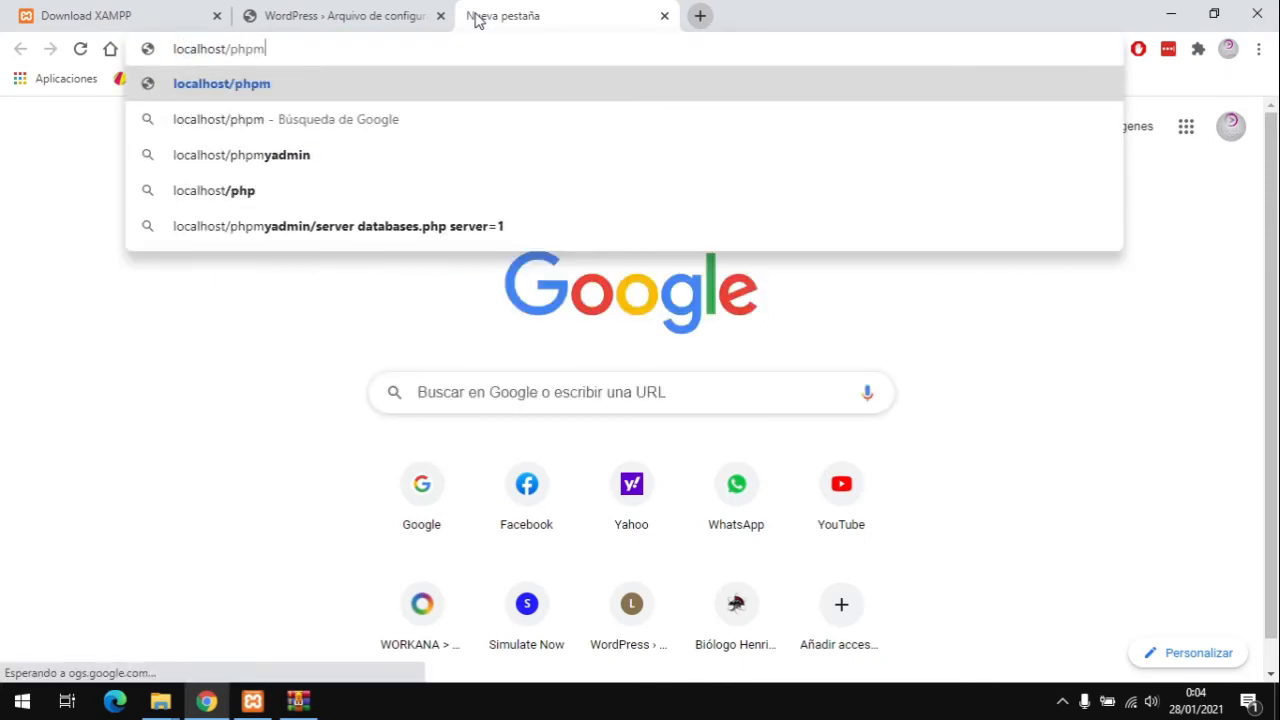
{"action": "key", "text": "Return"}
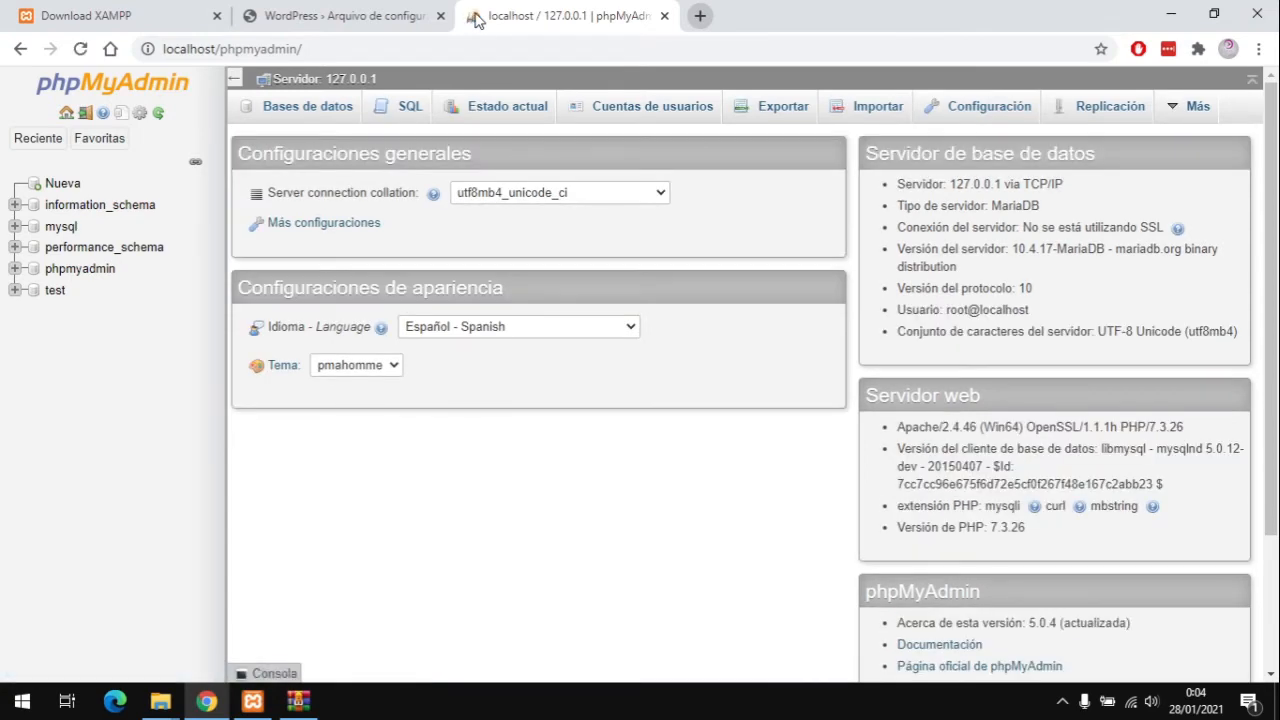
{"action": "left_click", "coordinate": [62, 184]}
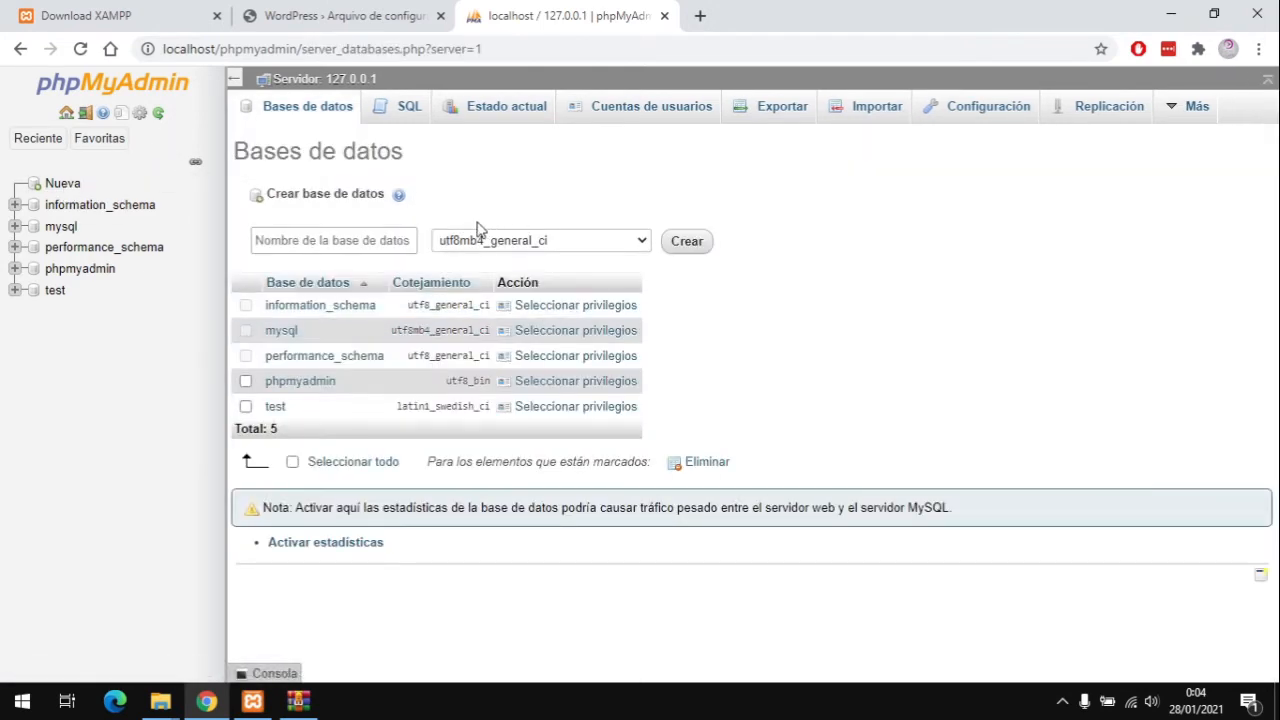
{"action": "left_click", "coordinate": [336, 240]}
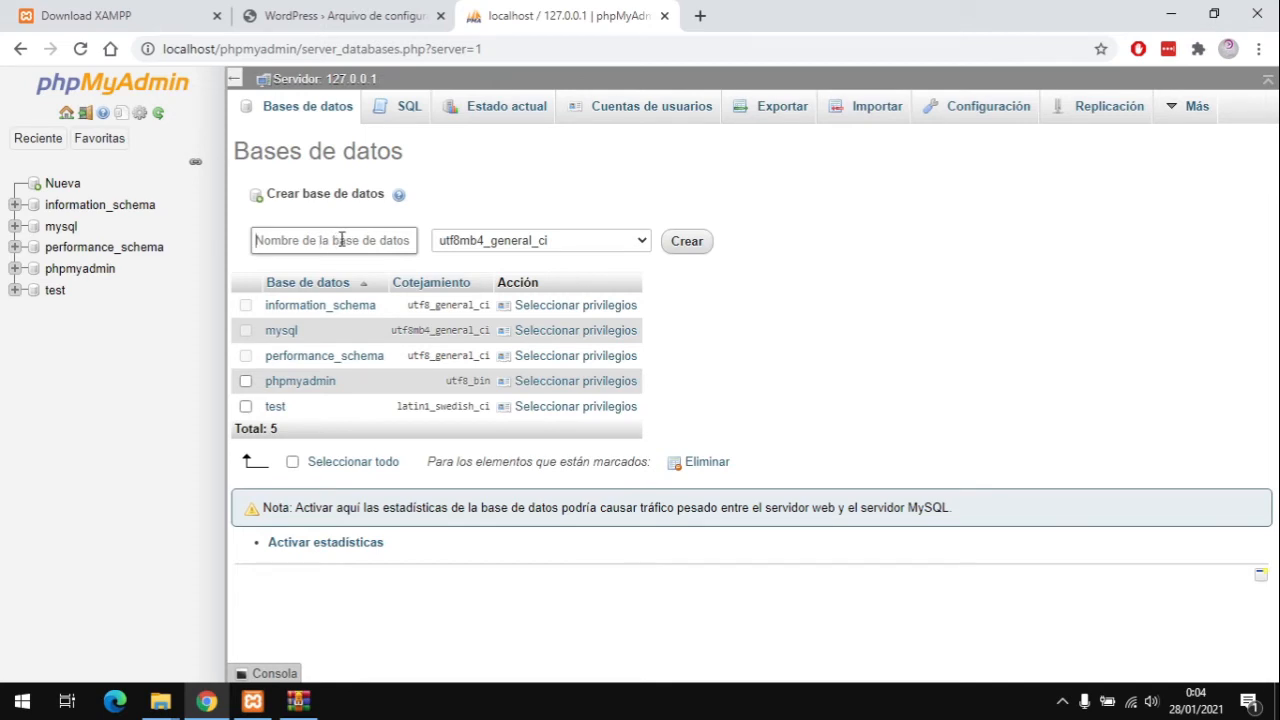
{"action": "type", "text": "NossaLoja_Wo"}
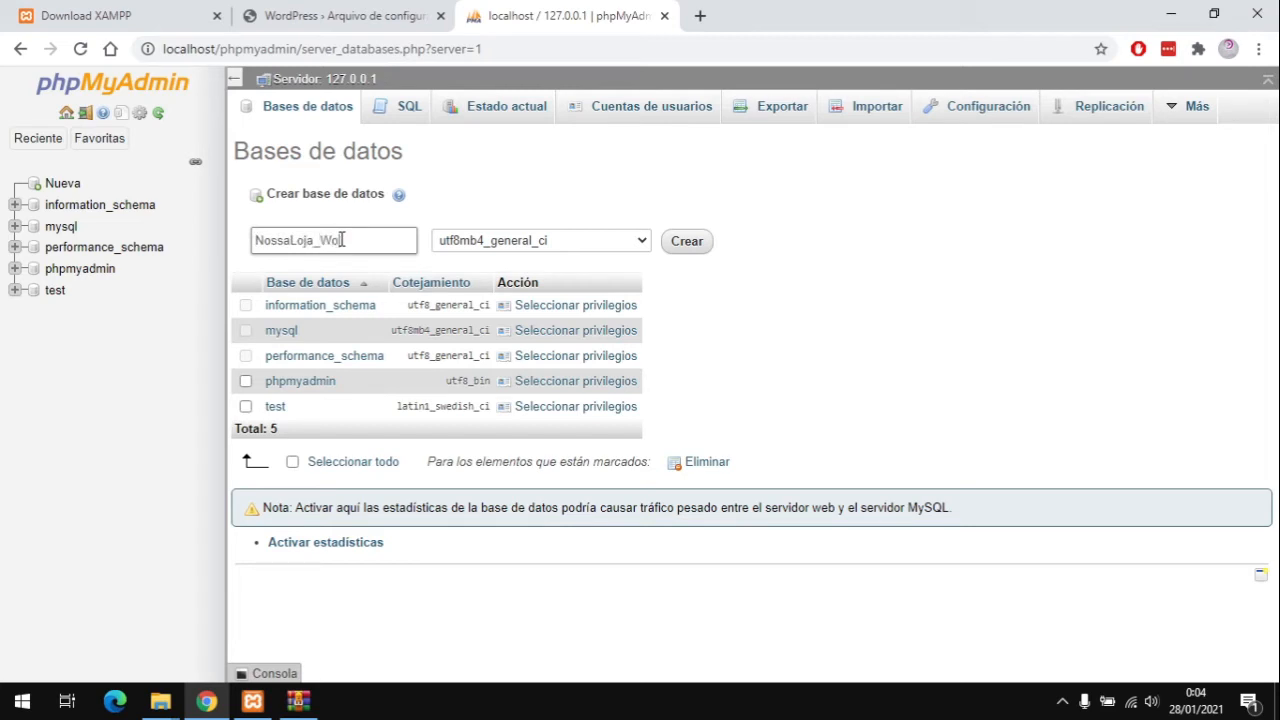
{"action": "type", "text": "rdpress"}
{"action": "left_click", "coordinate": [689, 244]}
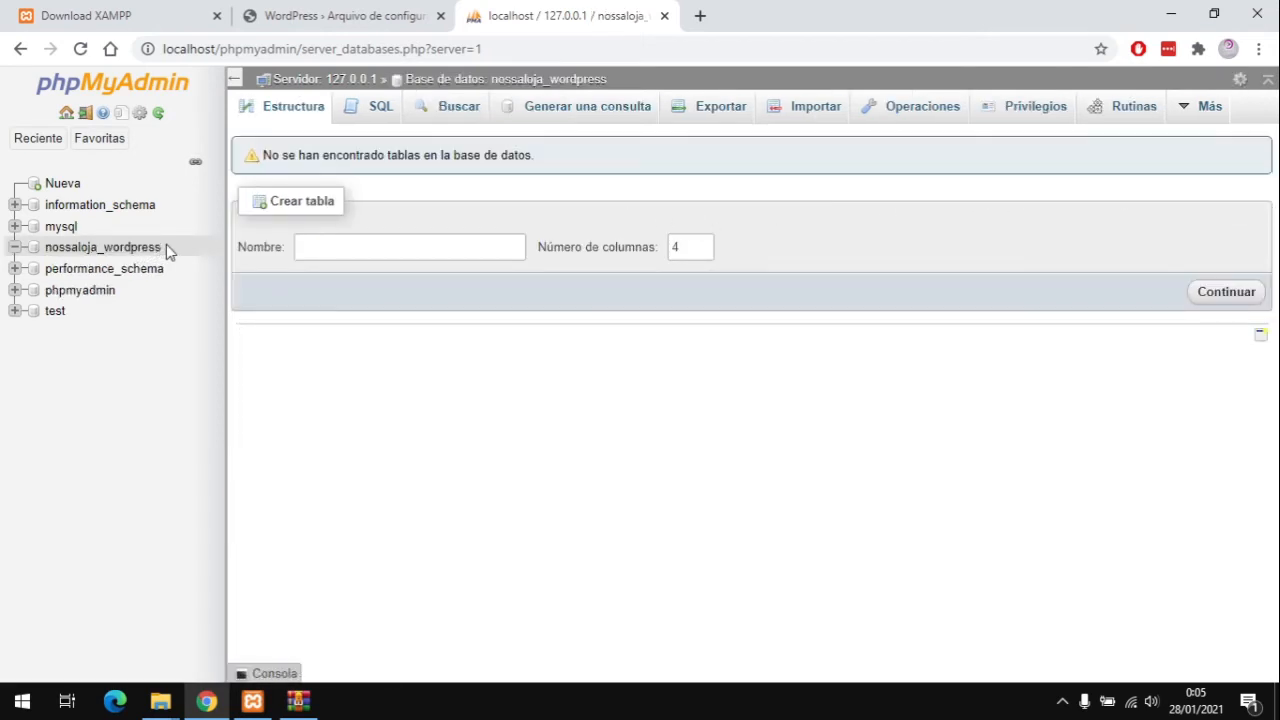
{"action": "left_click_drag", "start_coordinate": [166, 244], "coordinate": [44, 248]}
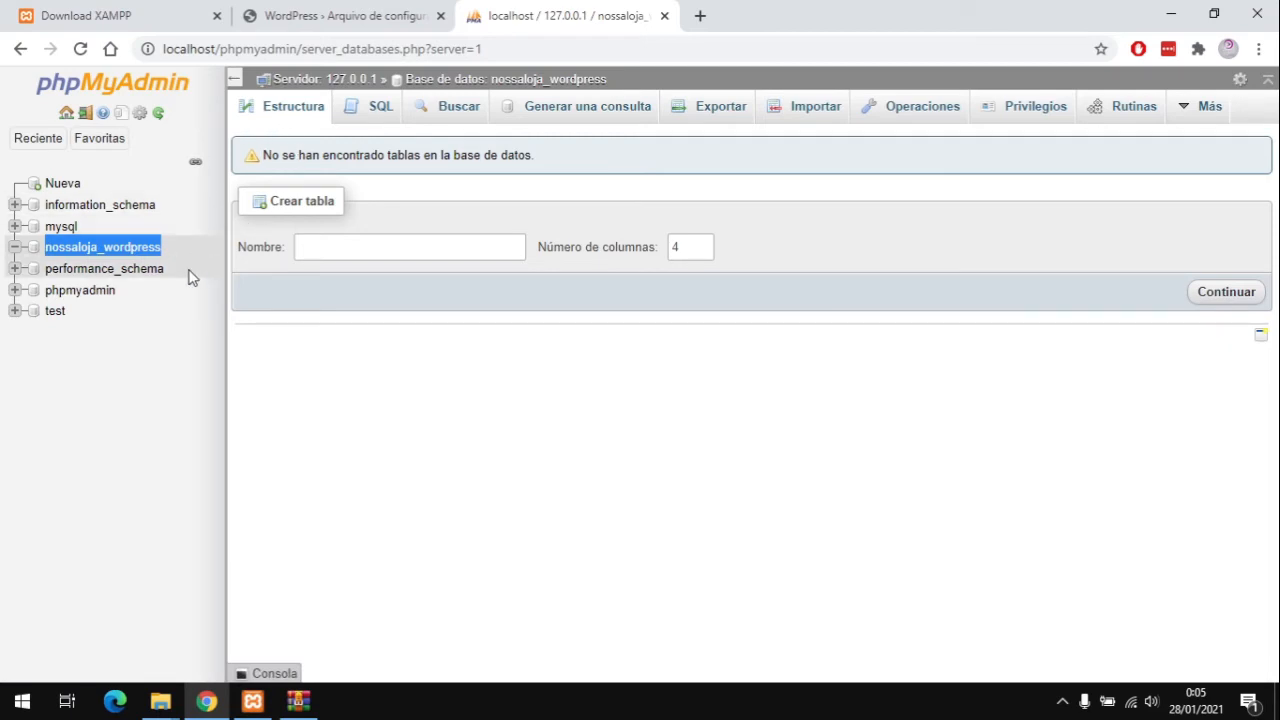
{"action": "left_click", "coordinate": [345, 15]}
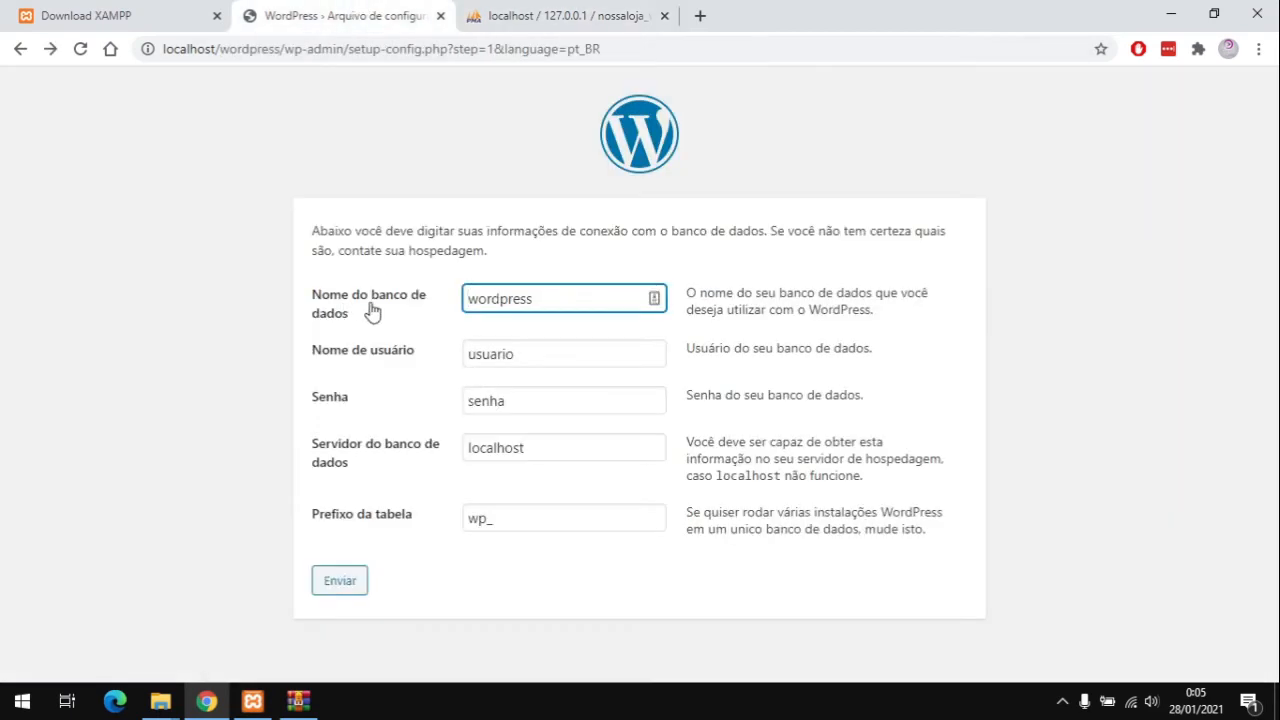
Step: Connect WordPress to nossaloja_wordpress as root with a blank password and launch the installation
{"action": "left_click", "coordinate": [538, 301]}
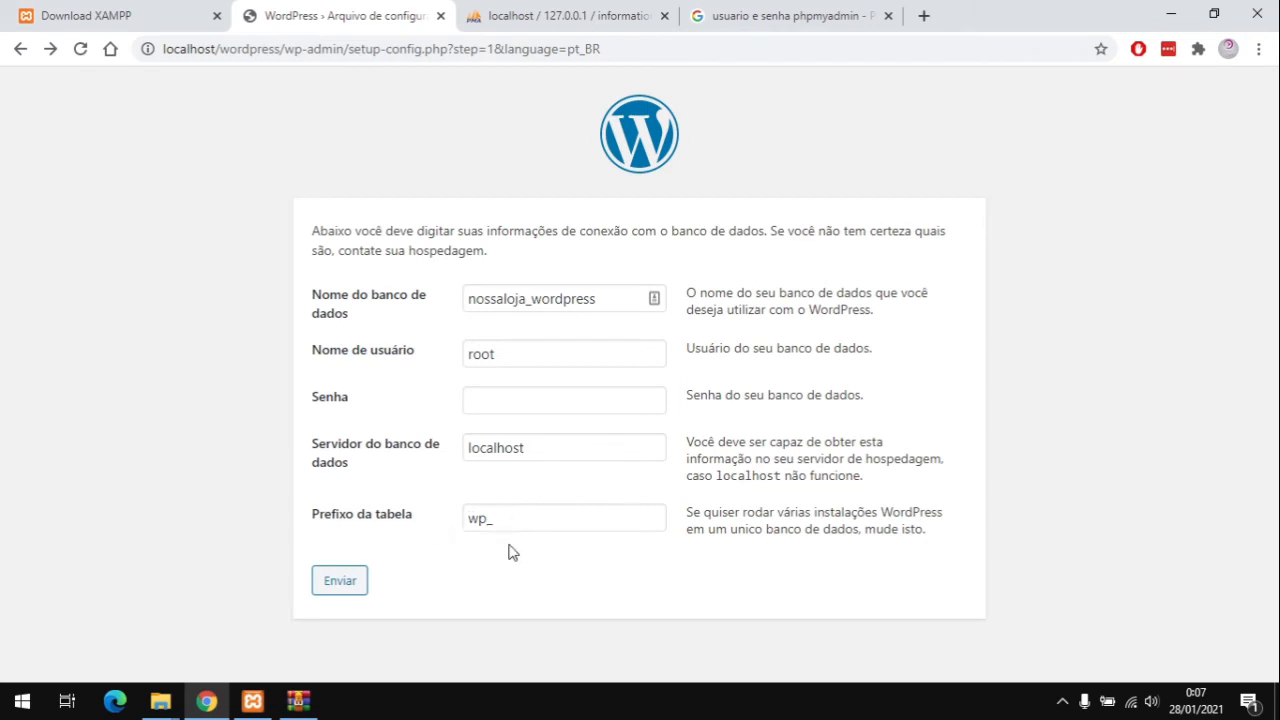
{"action": "left_click", "coordinate": [350, 588]}
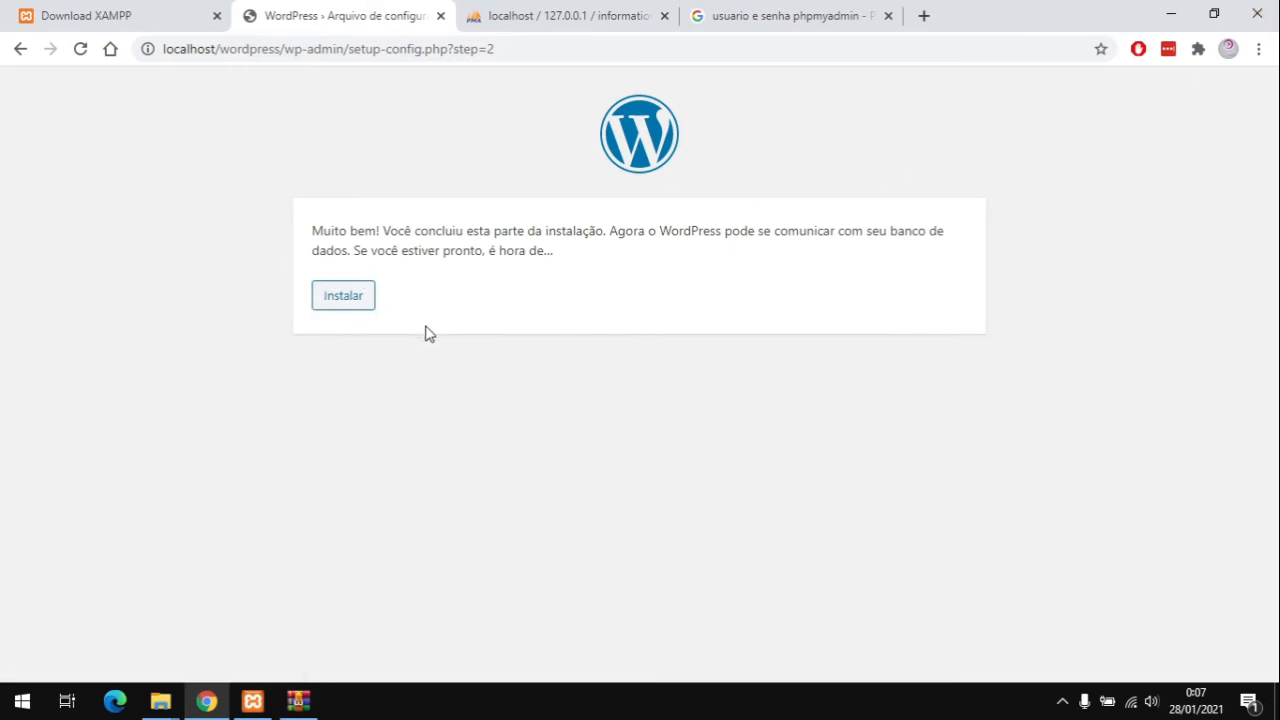
{"action": "left_click", "coordinate": [370, 300]}
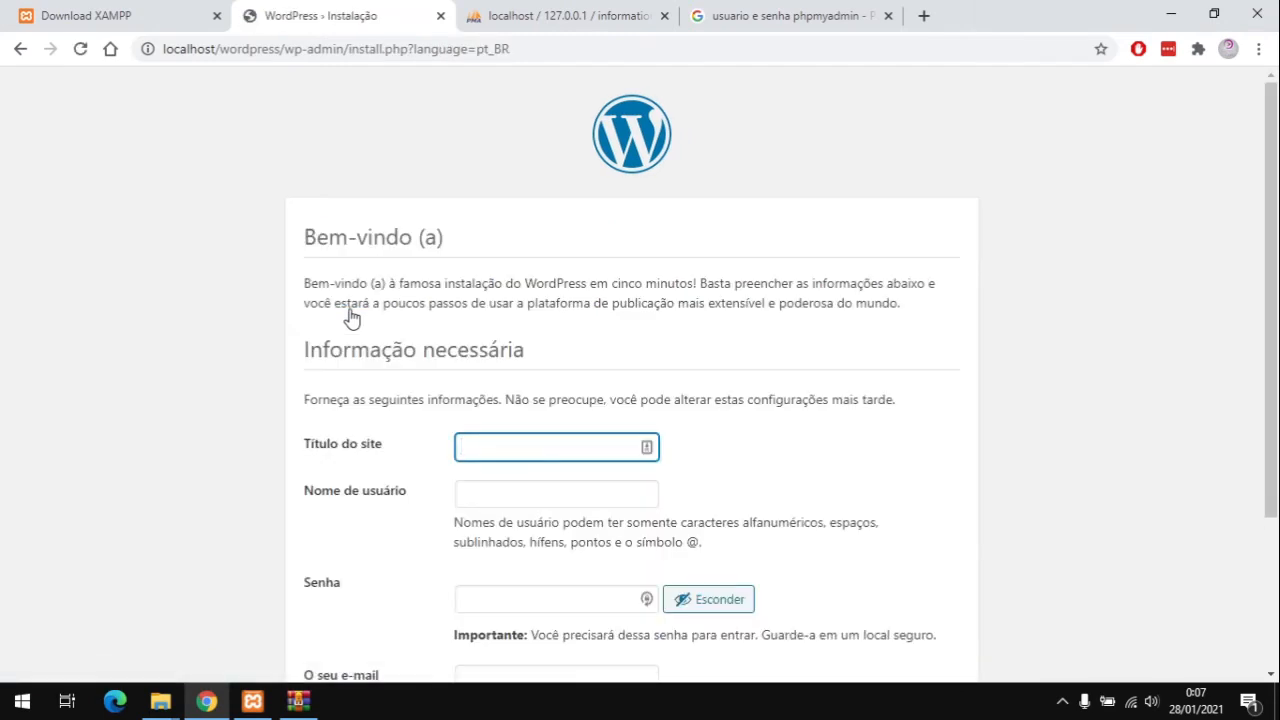
Step: Enter the site title 'Loja Curso Certo' and the admin username
{"action": "scroll", "coordinate": [400, 310], "scroll_direction": "down", "scroll_amount": 2}
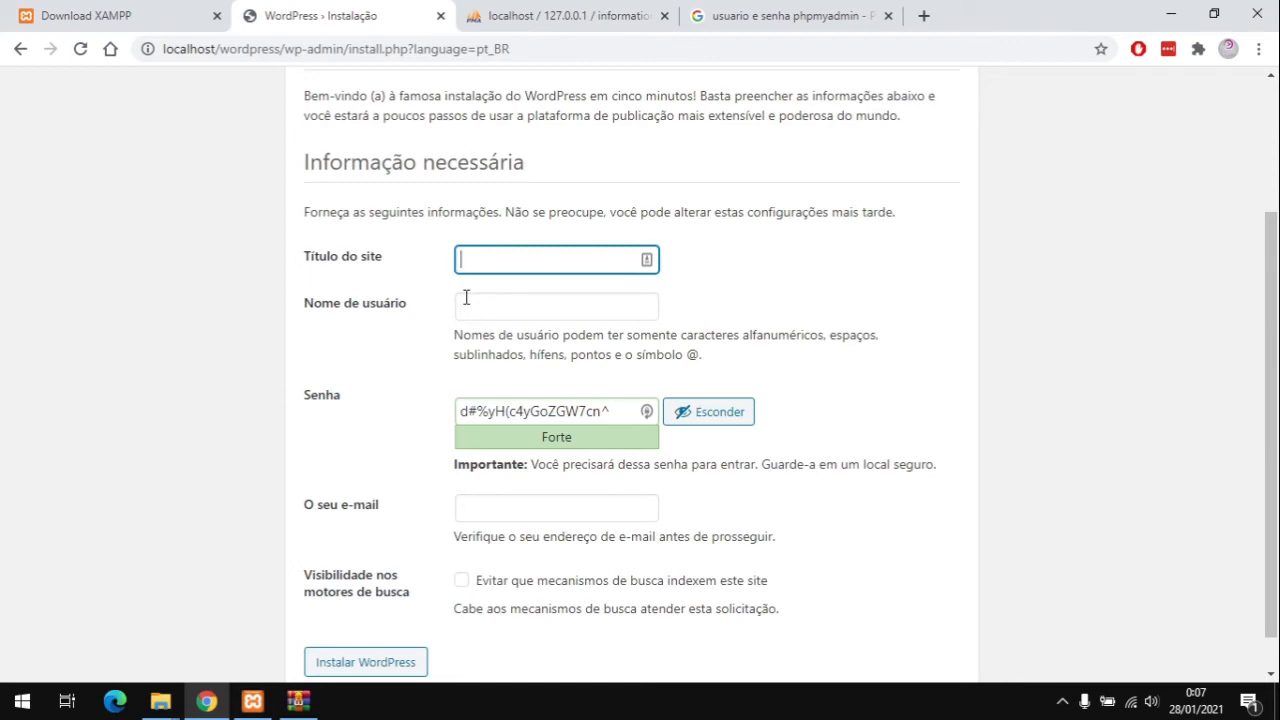
{"action": "scroll", "coordinate": [700, 470], "scroll_direction": "up", "scroll_amount": 2}
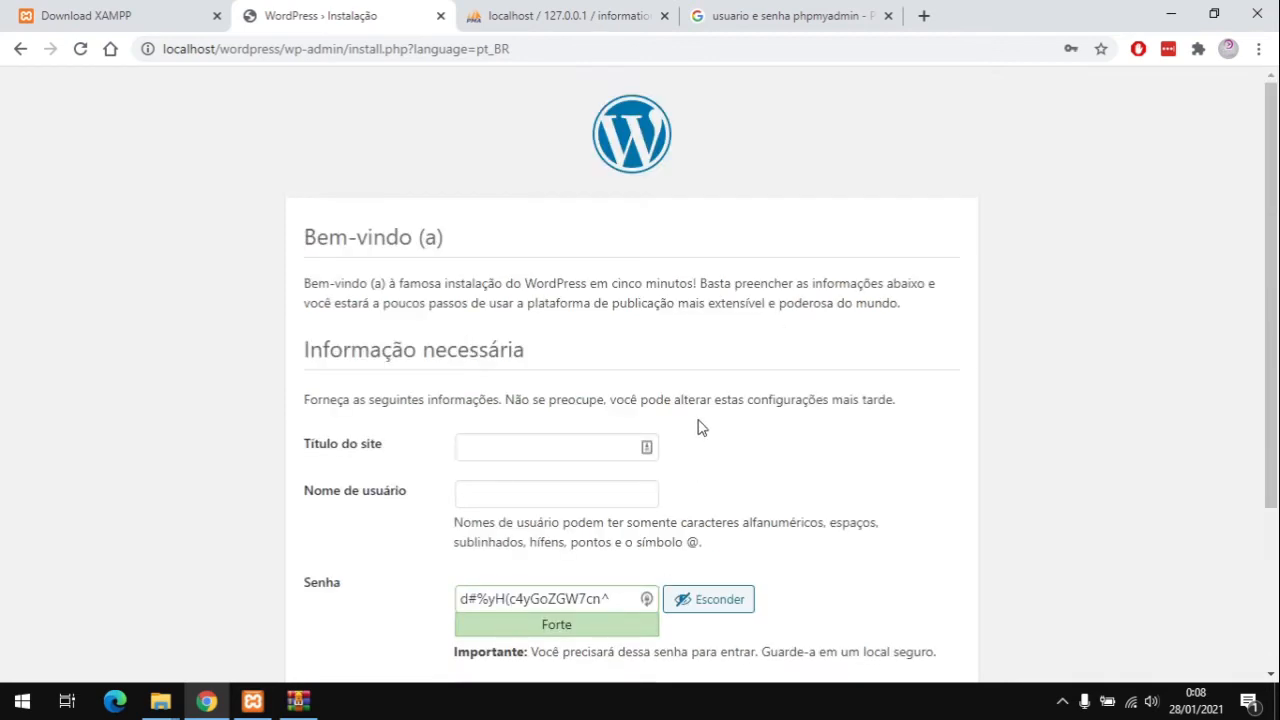
{"action": "left_click", "coordinate": [527, 438]}
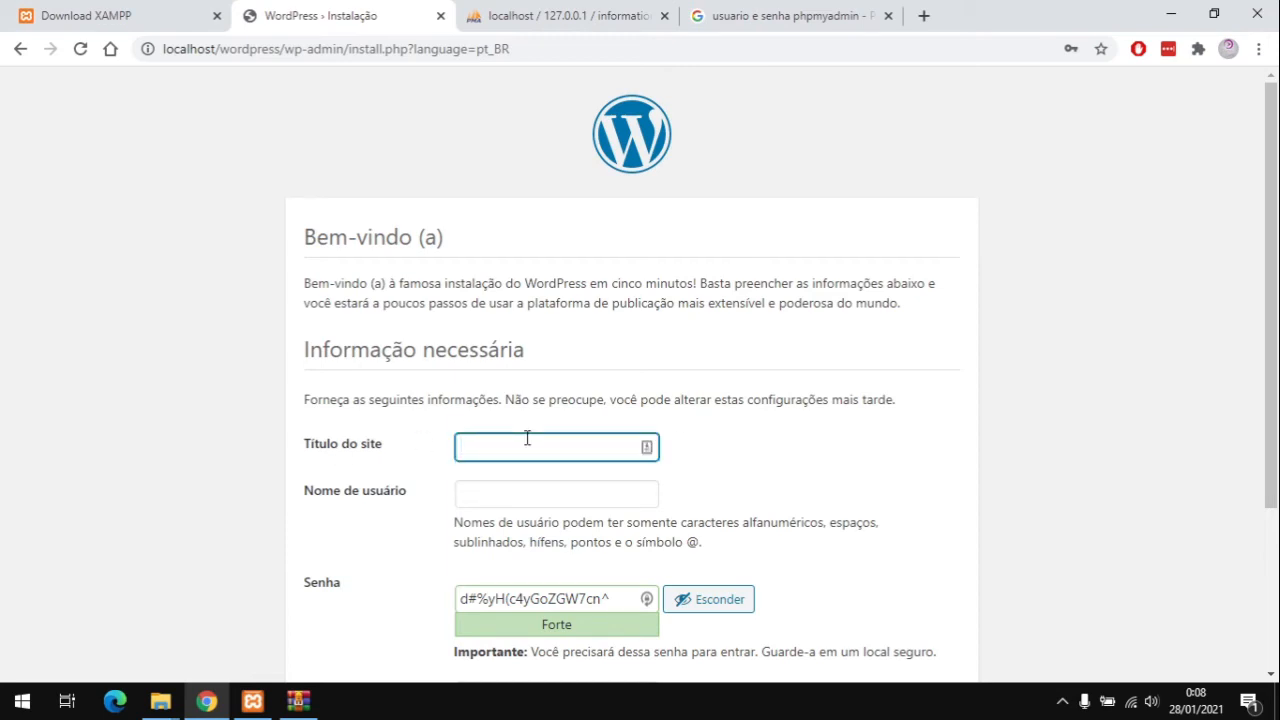
{"action": "type", "text": "Loja Curso Certo"}
{"action": "scroll", "coordinate": [491, 391], "scroll_direction": "down", "scroll_amount": 2}
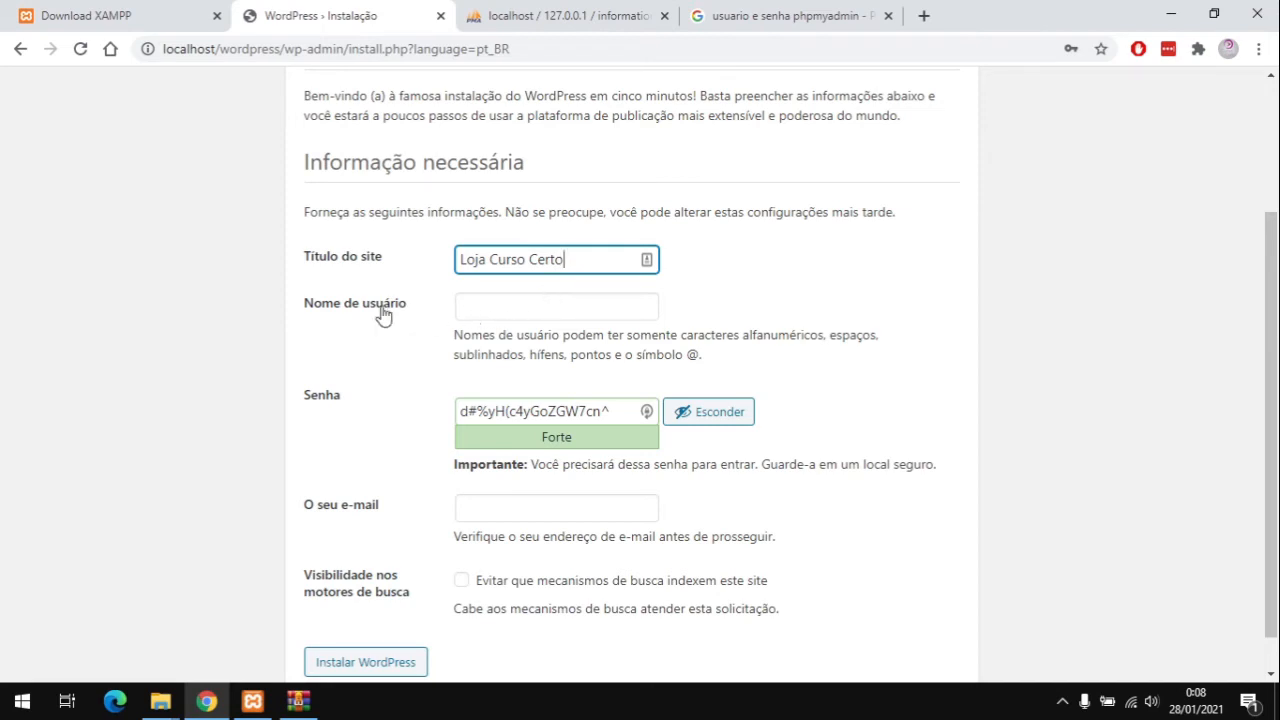
{"action": "left_click", "coordinate": [520, 310]}
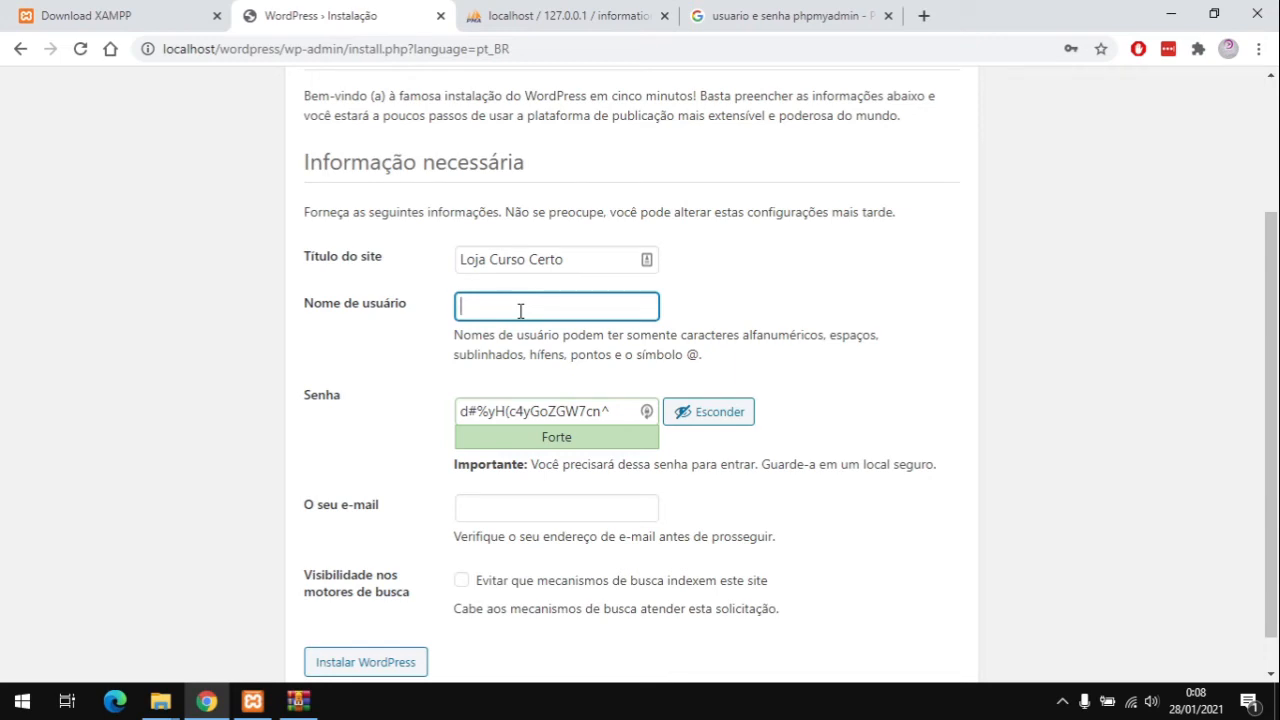
{"action": "type", "text": "cursocerto"}
Step: Replace the generated password with a weak one, confirm its use, and enter the admin e-mail address
{"action": "left_click", "coordinate": [552, 410]}
{"action": "double_click", "coordinate": [552, 410]}
{"action": "triple_click", "coordinate": [553, 410]}
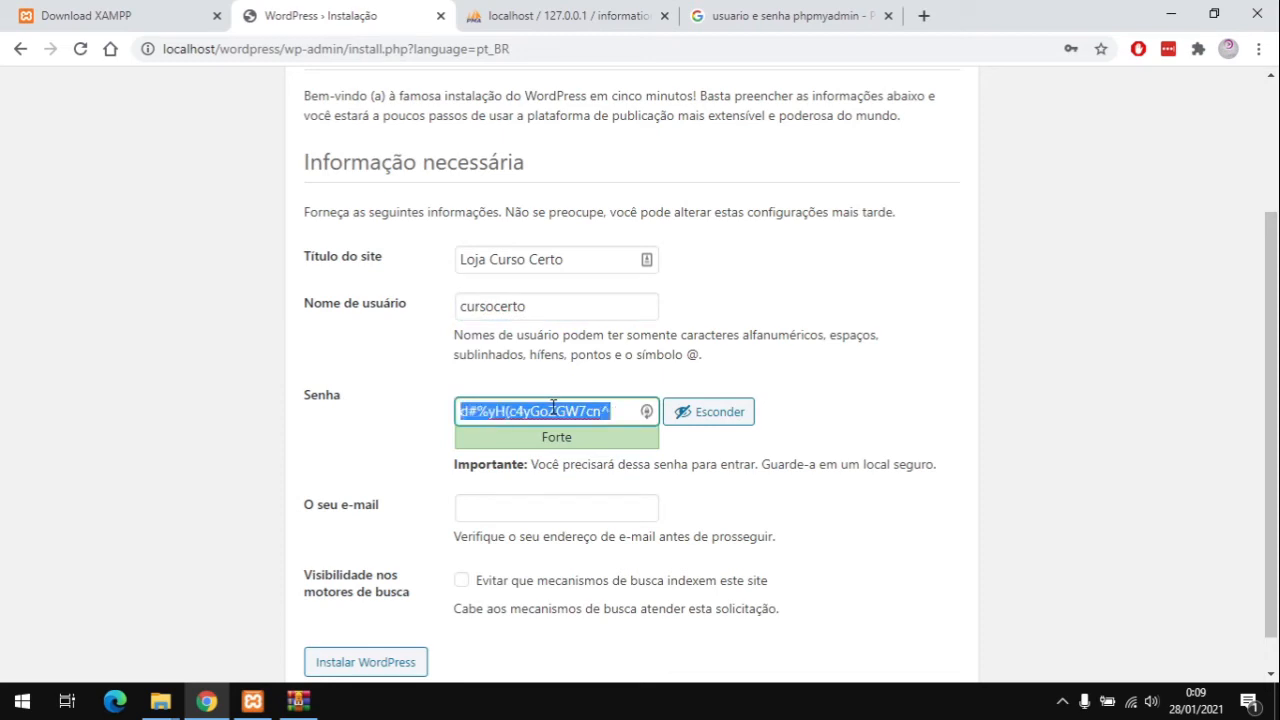
{"action": "type", "text": "admin"}
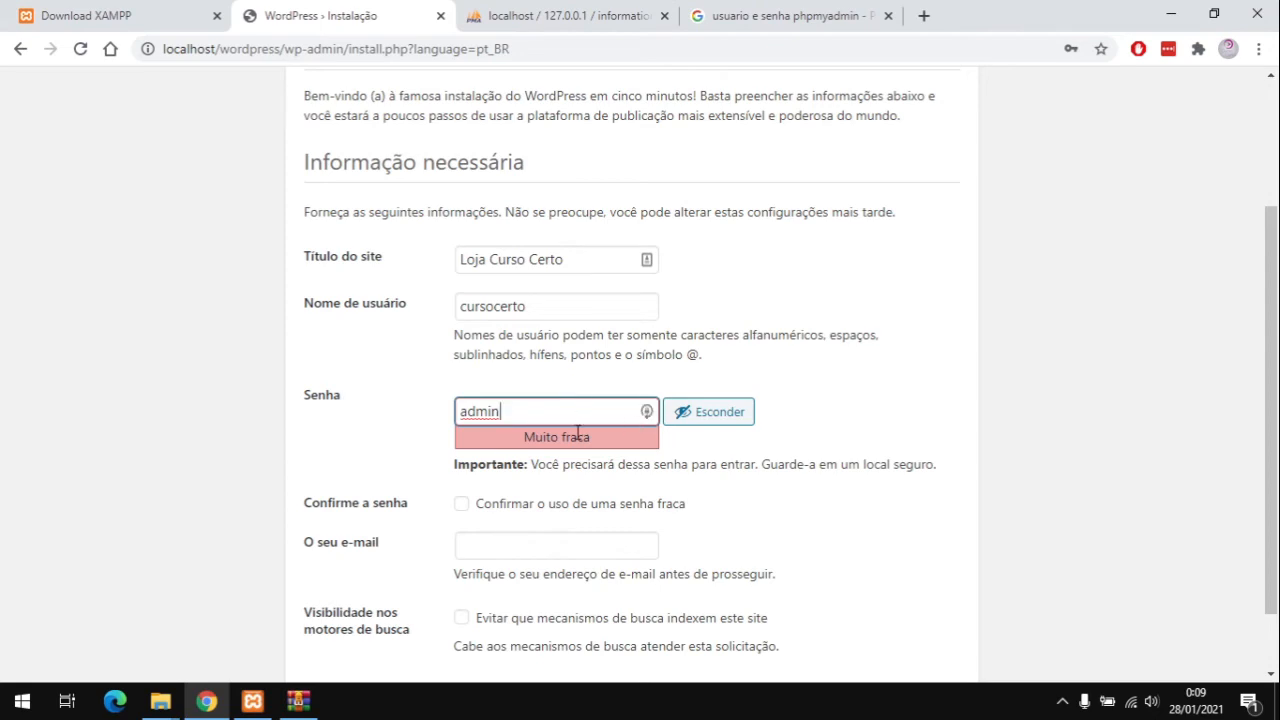
{"action": "scroll", "coordinate": [638, 470], "scroll_direction": "down", "scroll_amount": 1}
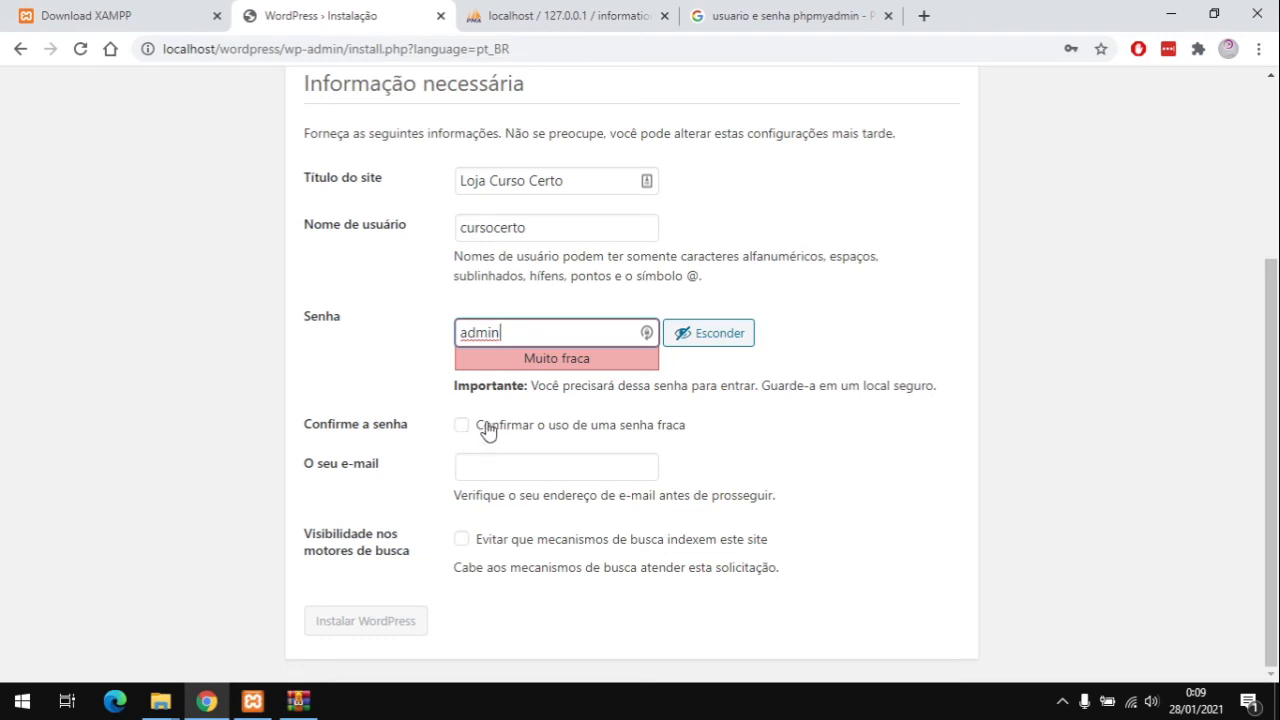
{"action": "left_click", "coordinate": [462, 427]}
{"action": "left_click", "coordinate": [505, 469]}
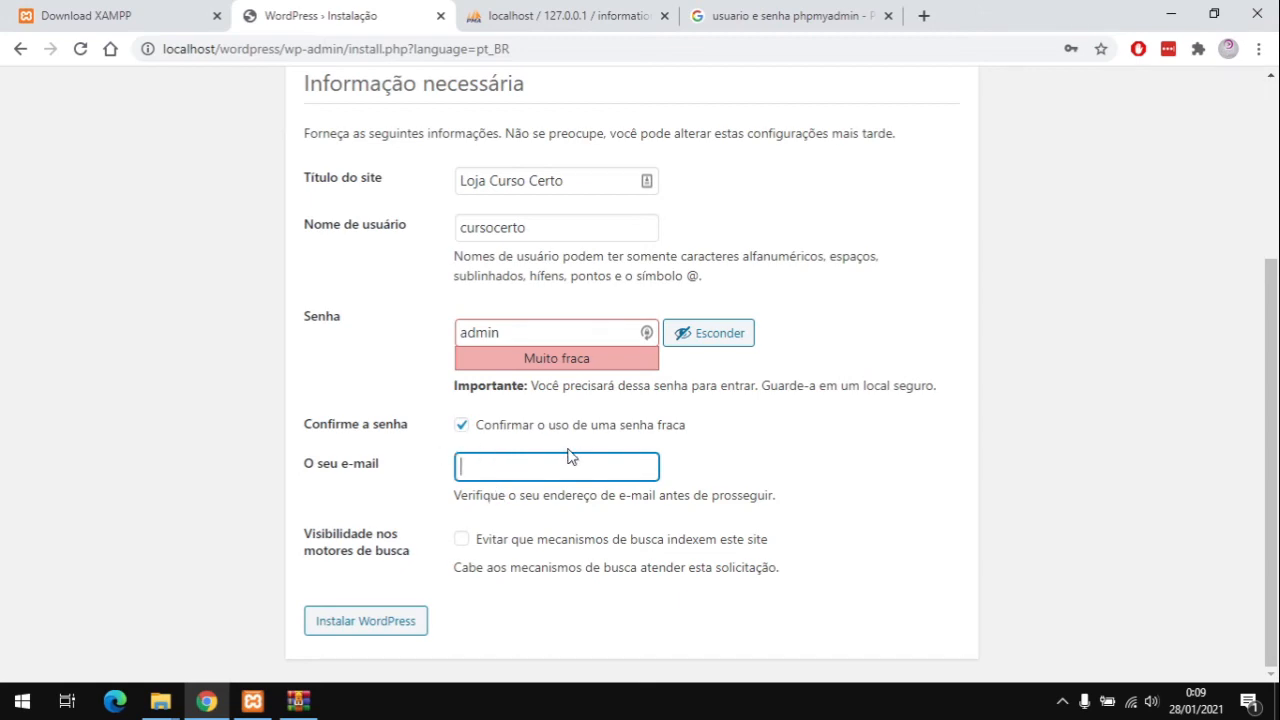
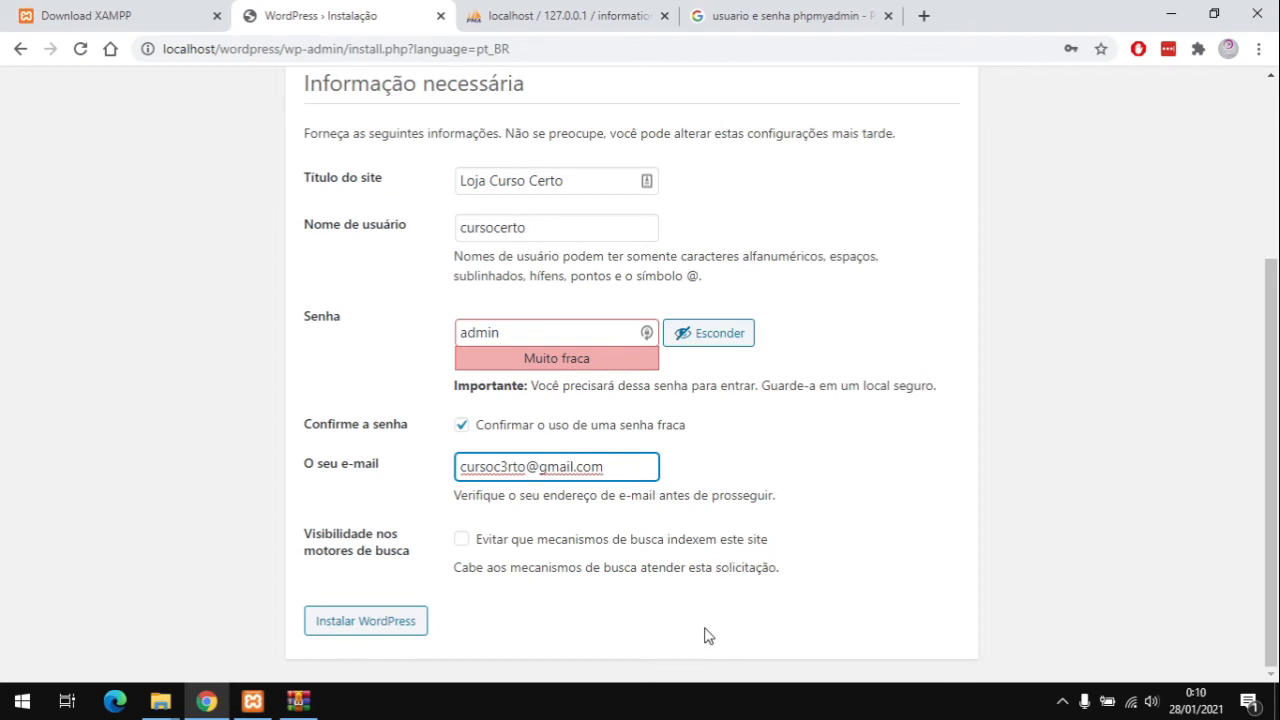
Step: Run the WordPress installation and go to the site's login page
{"action": "left_click", "coordinate": [366, 621]}
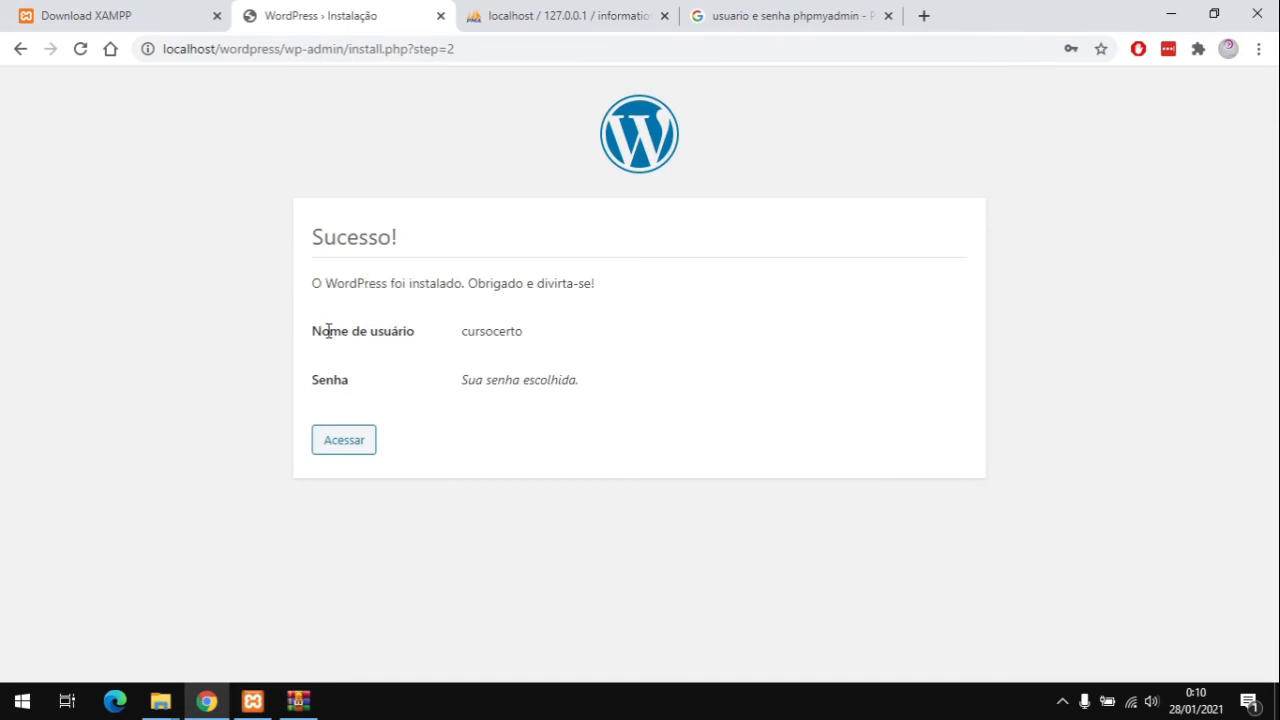
{"action": "double_click", "coordinate": [488, 331]}
{"action": "left_click", "coordinate": [343, 450]}
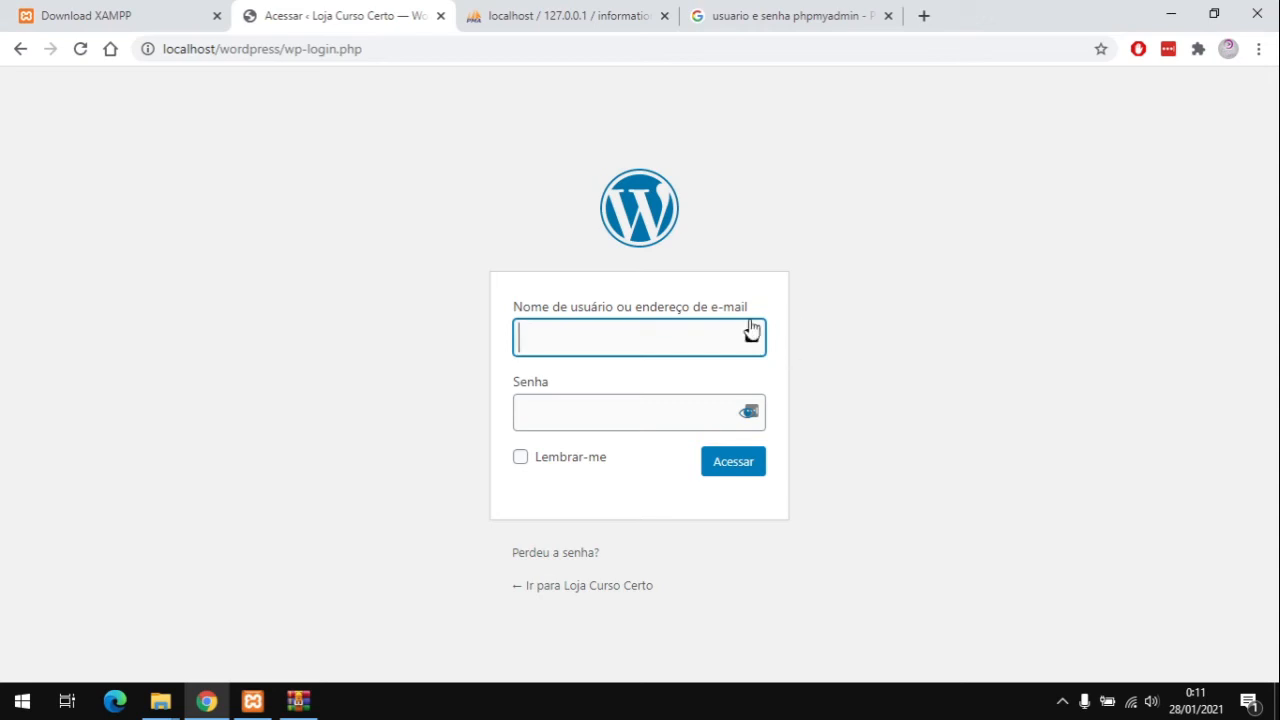
Step: Log in to the Loja Curso Certo dashboard with the admin username and password
{"action": "type", "text": "cursocerto"}
{"action": "key", "text": "Tab"}
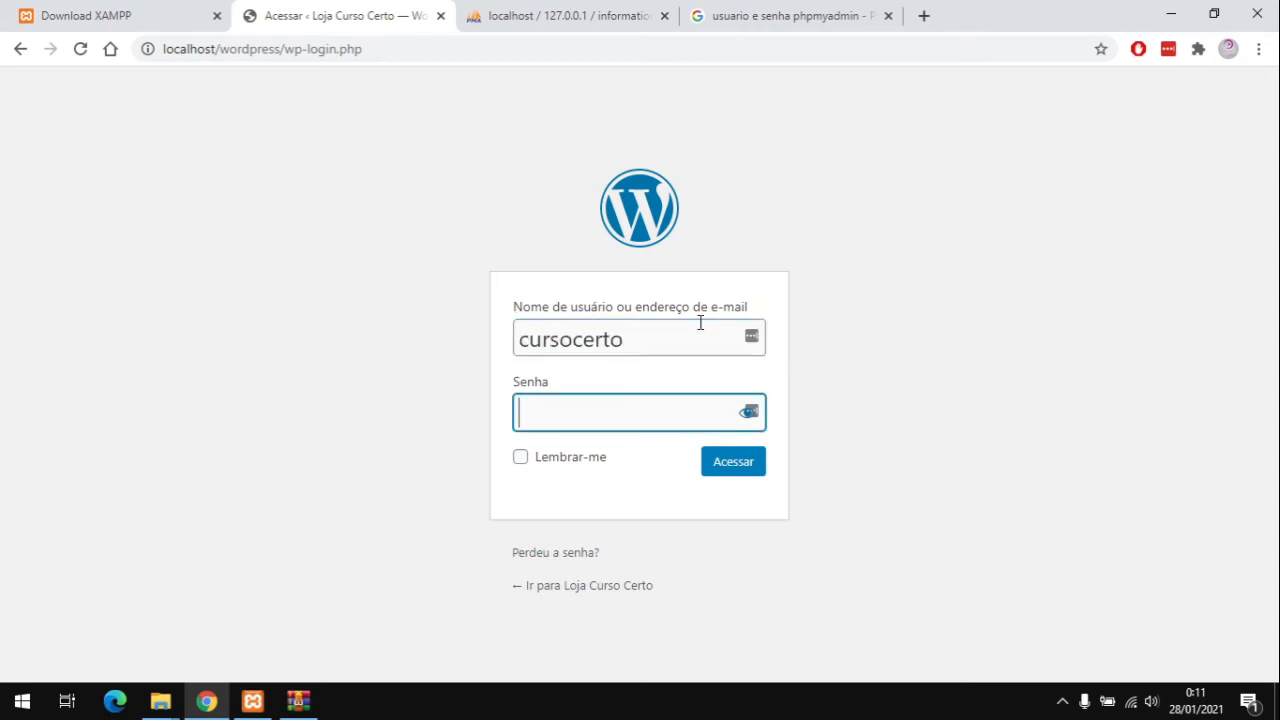
{"action": "type", "text": "*****"}
{"action": "left_click", "coordinate": [743, 466]}
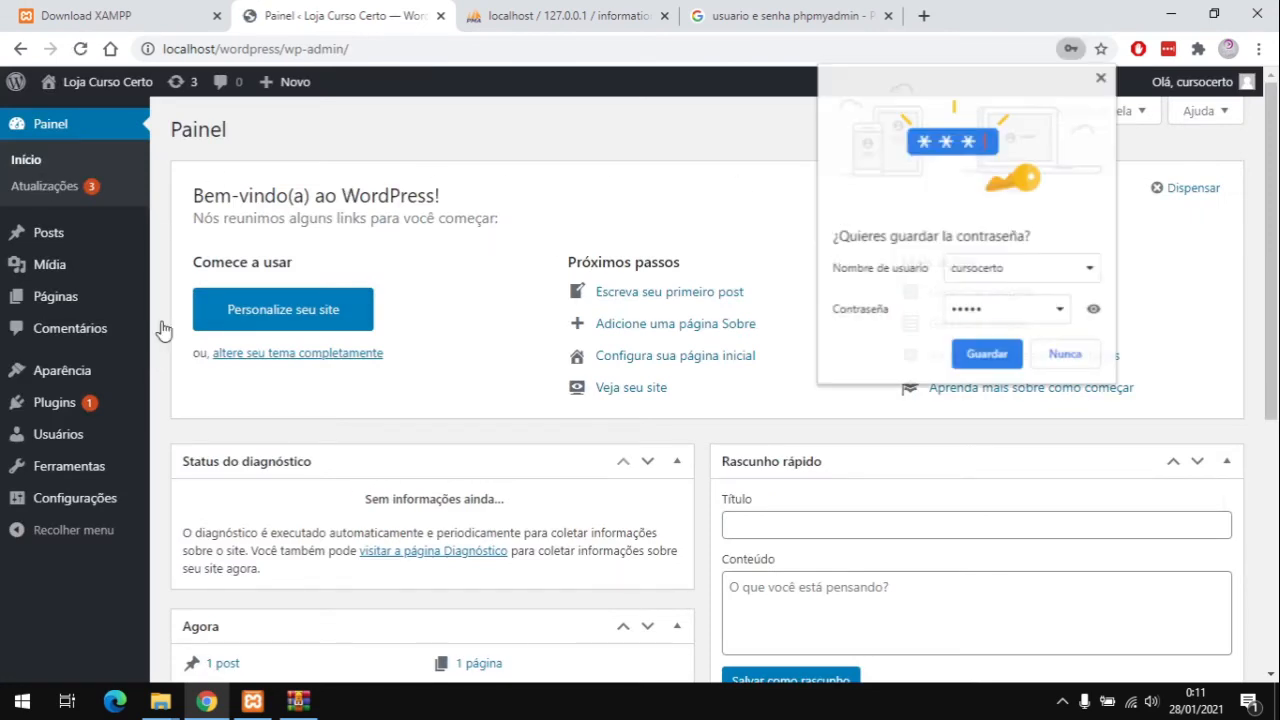
{"action": "left_click", "coordinate": [1102, 77]}
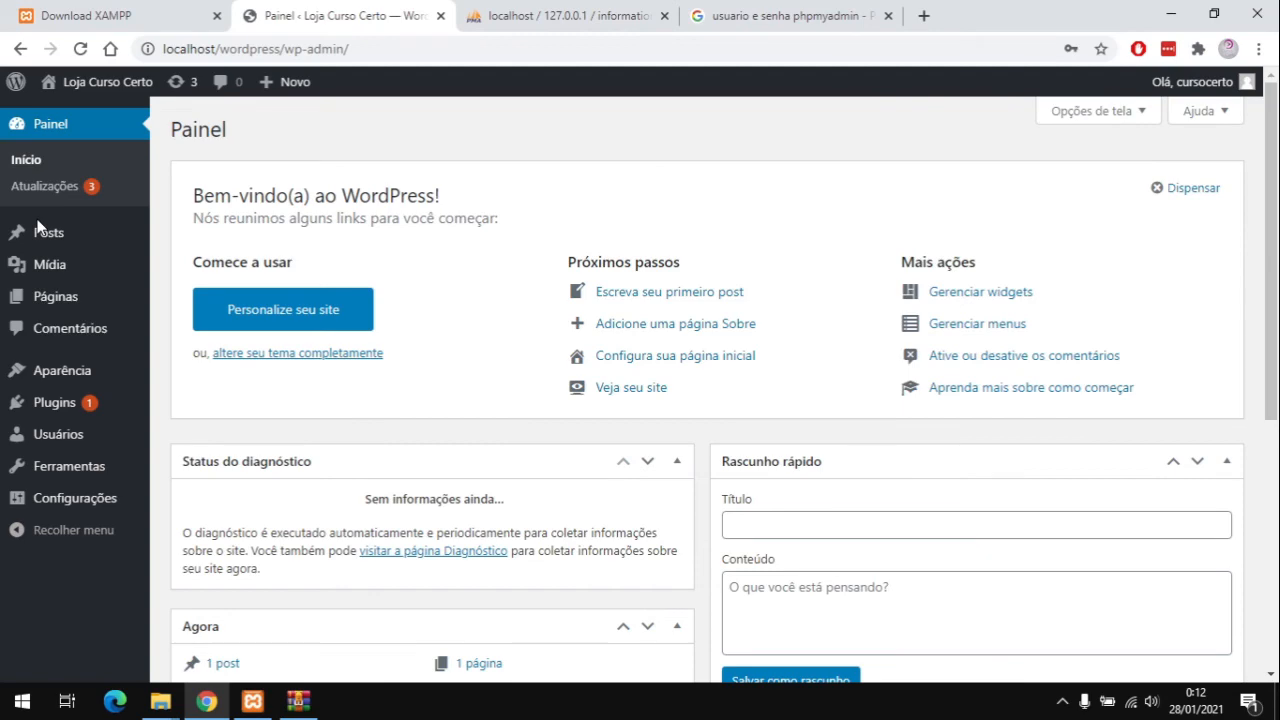
{"action": "scroll", "coordinate": [537, 251], "scroll_direction": "down", "scroll_amount": 3}
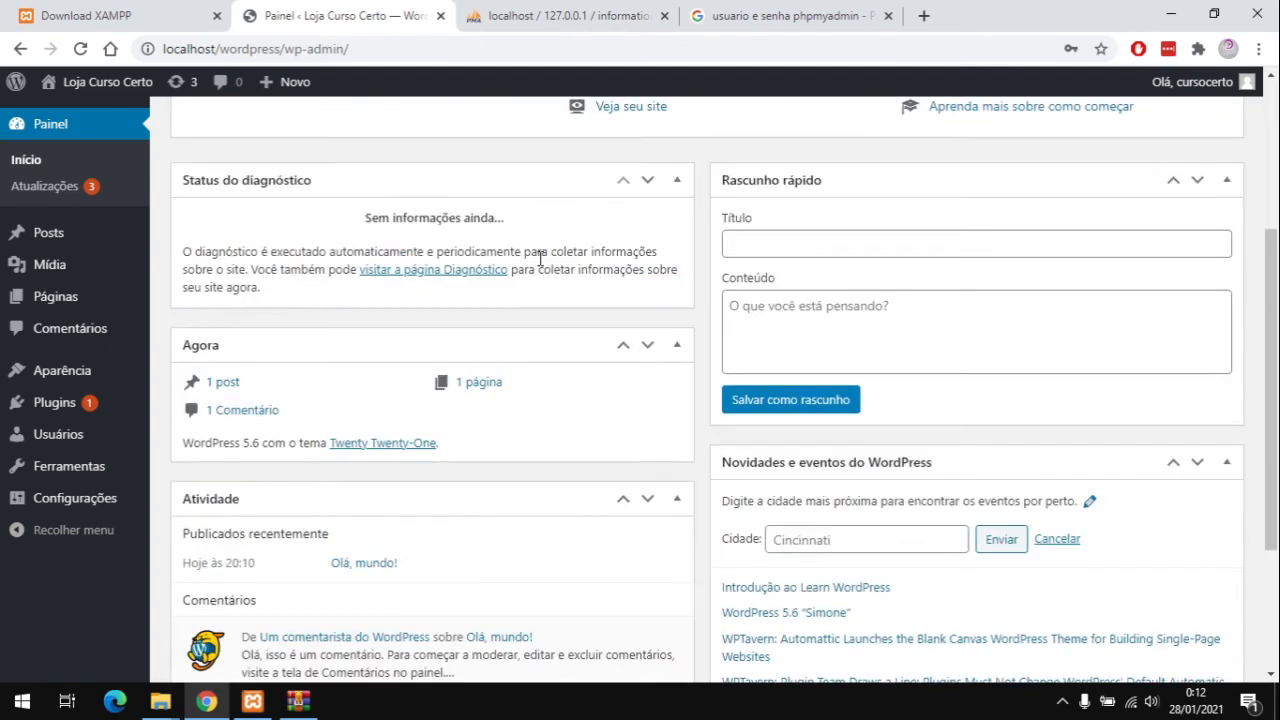
{"action": "scroll", "coordinate": [460, 277], "scroll_direction": "up", "scroll_amount": 3}
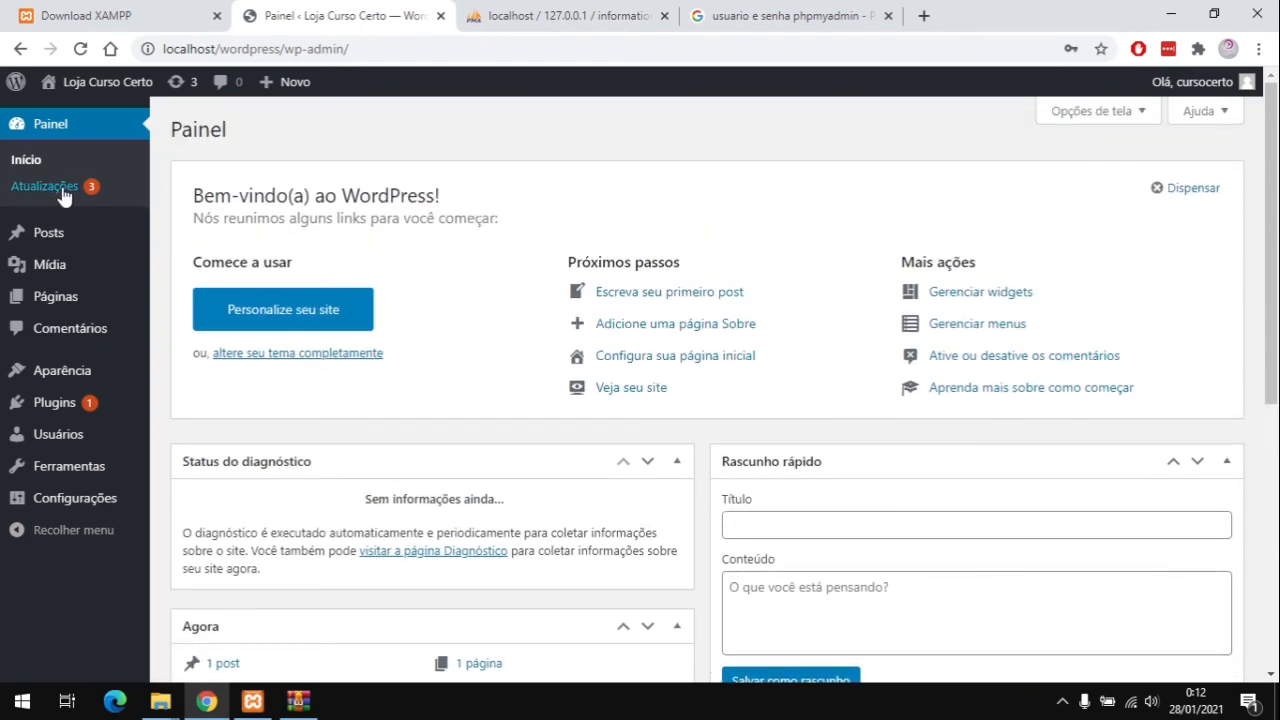
{"action": "mouse_move", "coordinate": [86, 304]}
{"action": "scroll", "coordinate": [400, 372], "scroll_direction": "down", "scroll_amount": 1}
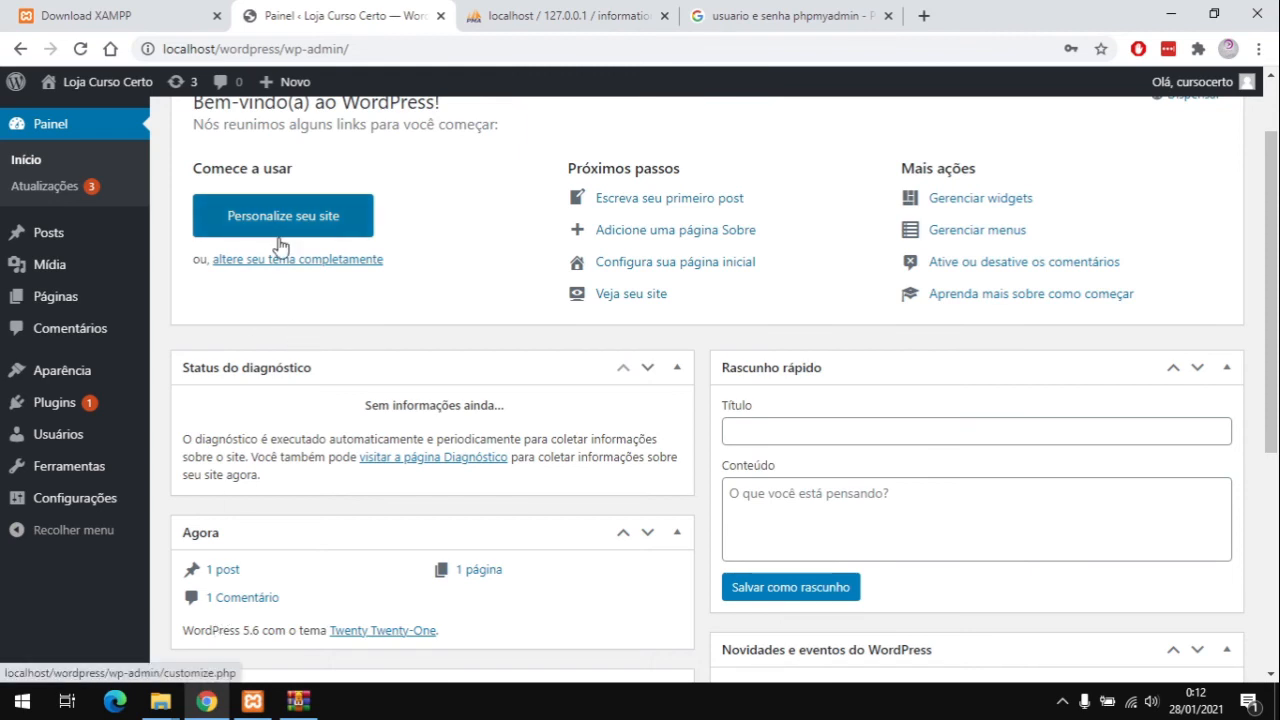
Step: Close the WordPress dashboard tab and hide the XAMPP Control Panel window
{"action": "left_click", "coordinate": [441, 16]}
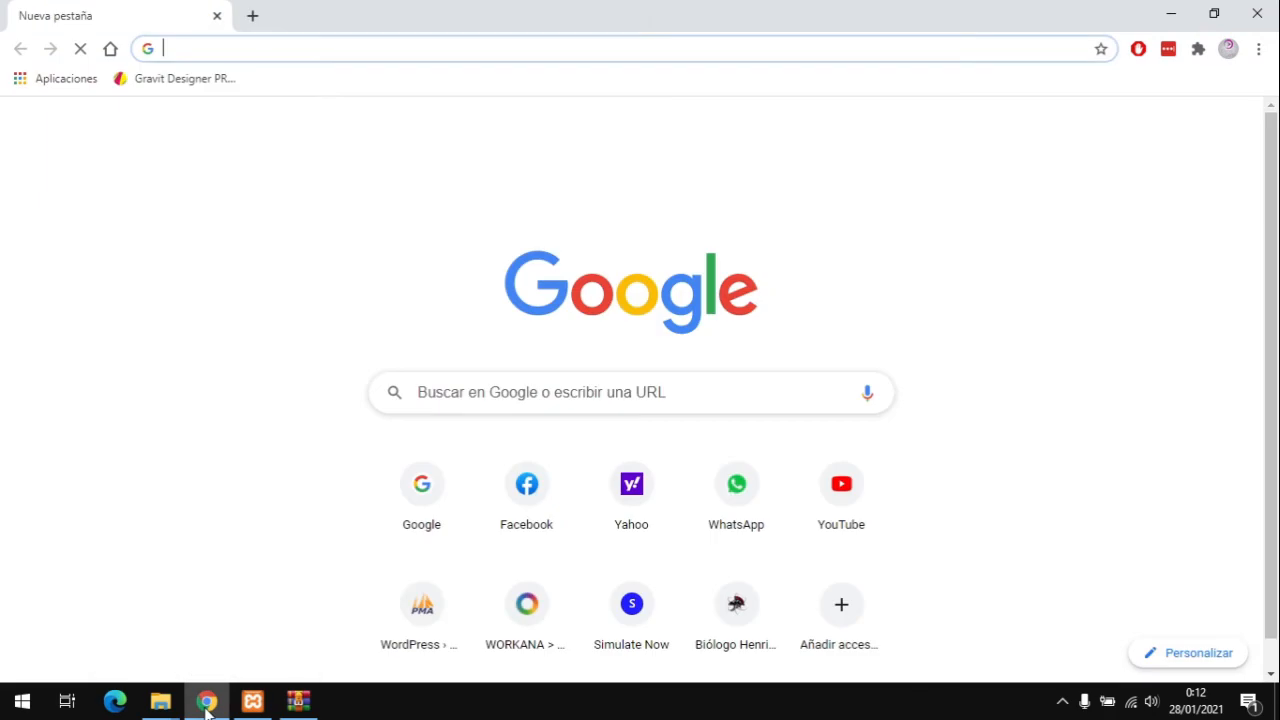
{"action": "mouse_move", "coordinate": [207, 707]}
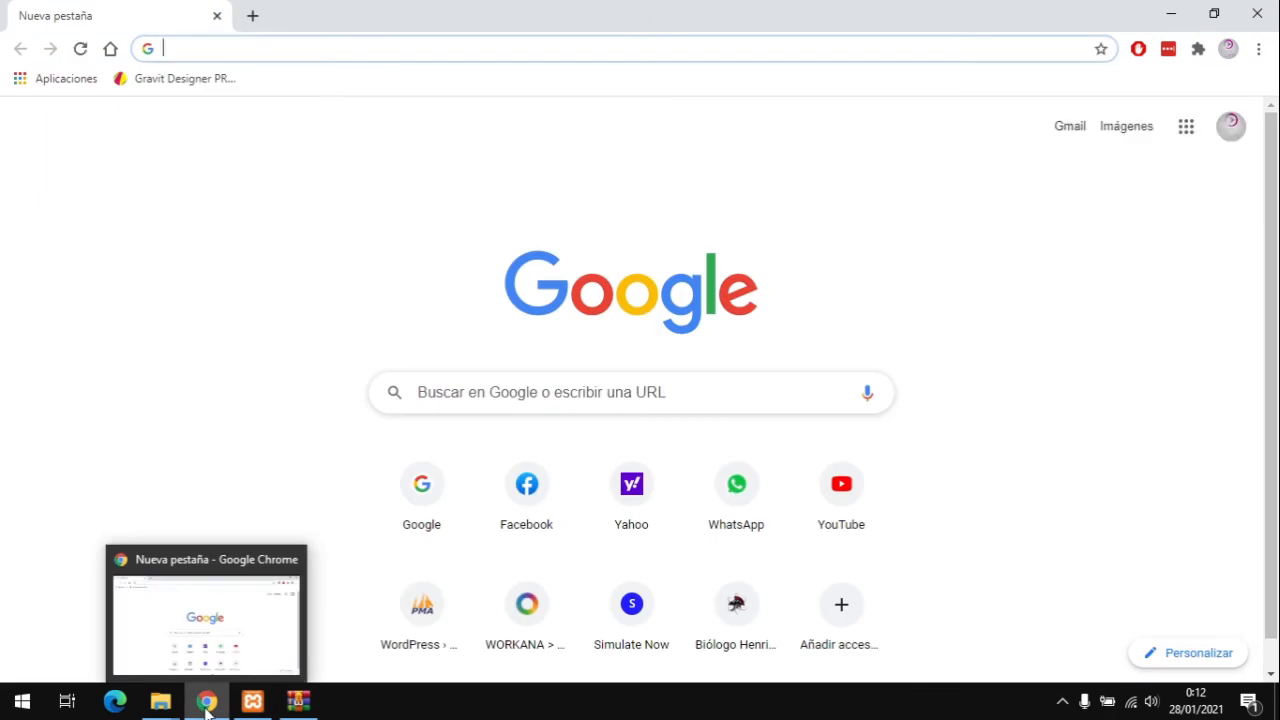
{"action": "left_click", "coordinate": [252, 701]}
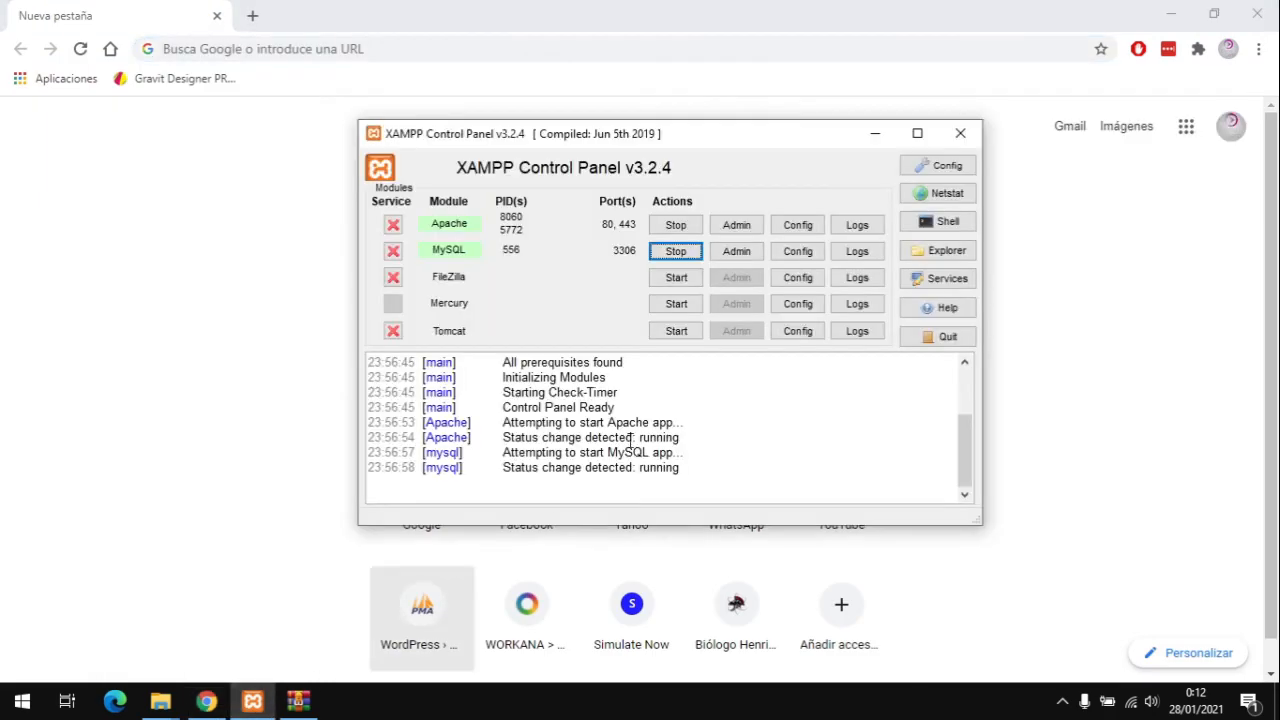
{"action": "left_click", "coordinate": [960, 133]}
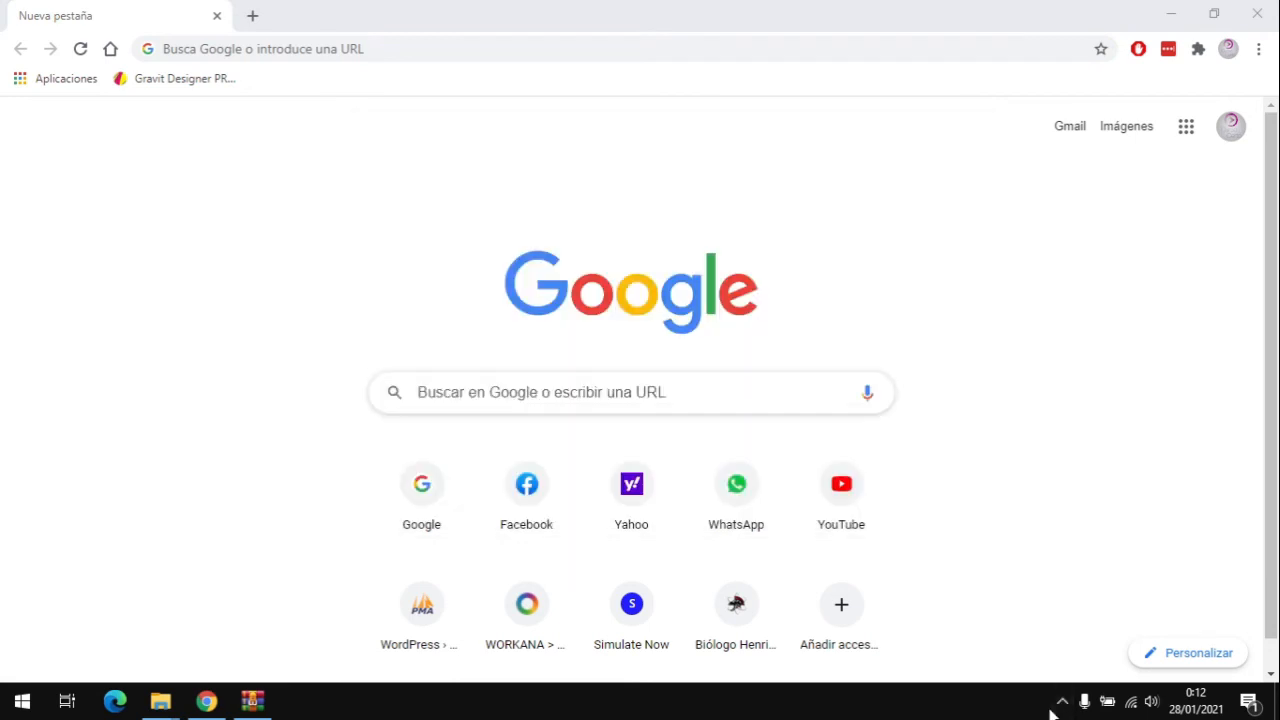
Step: Quit XAMPP completely from its system-tray icon
{"action": "left_click", "coordinate": [1063, 700]}
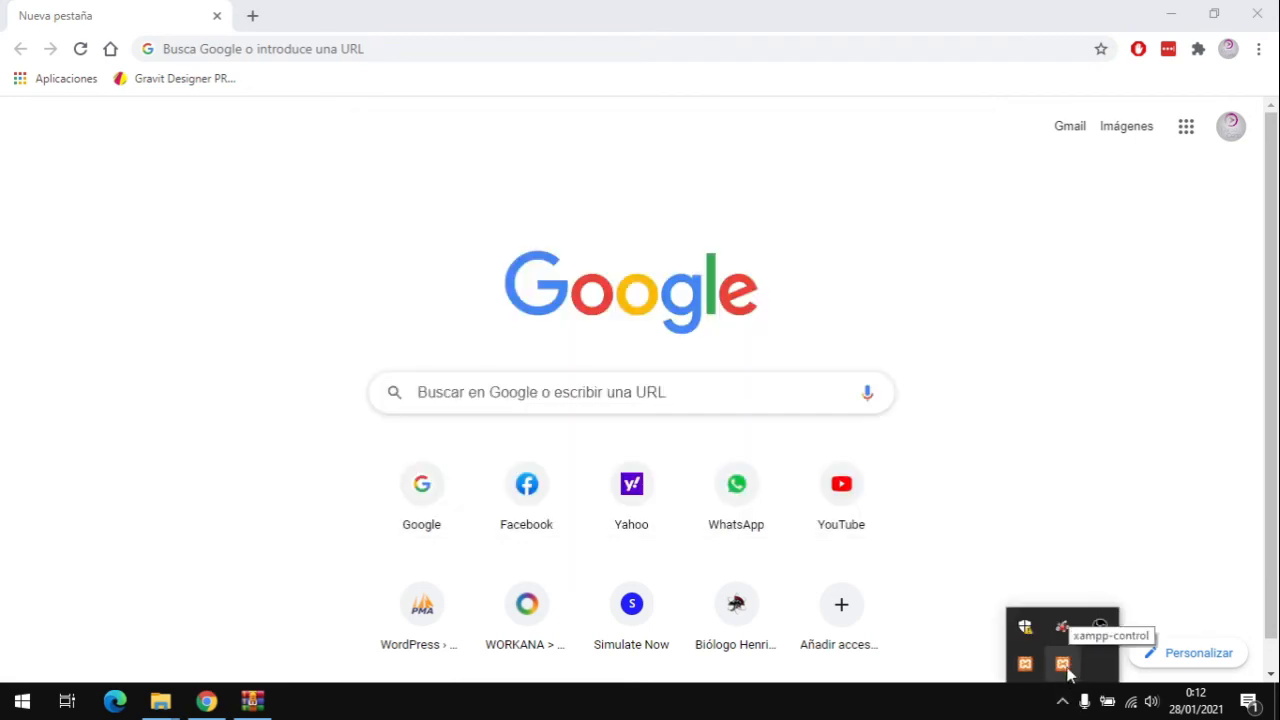
{"action": "right_click", "coordinate": [1064, 668]}
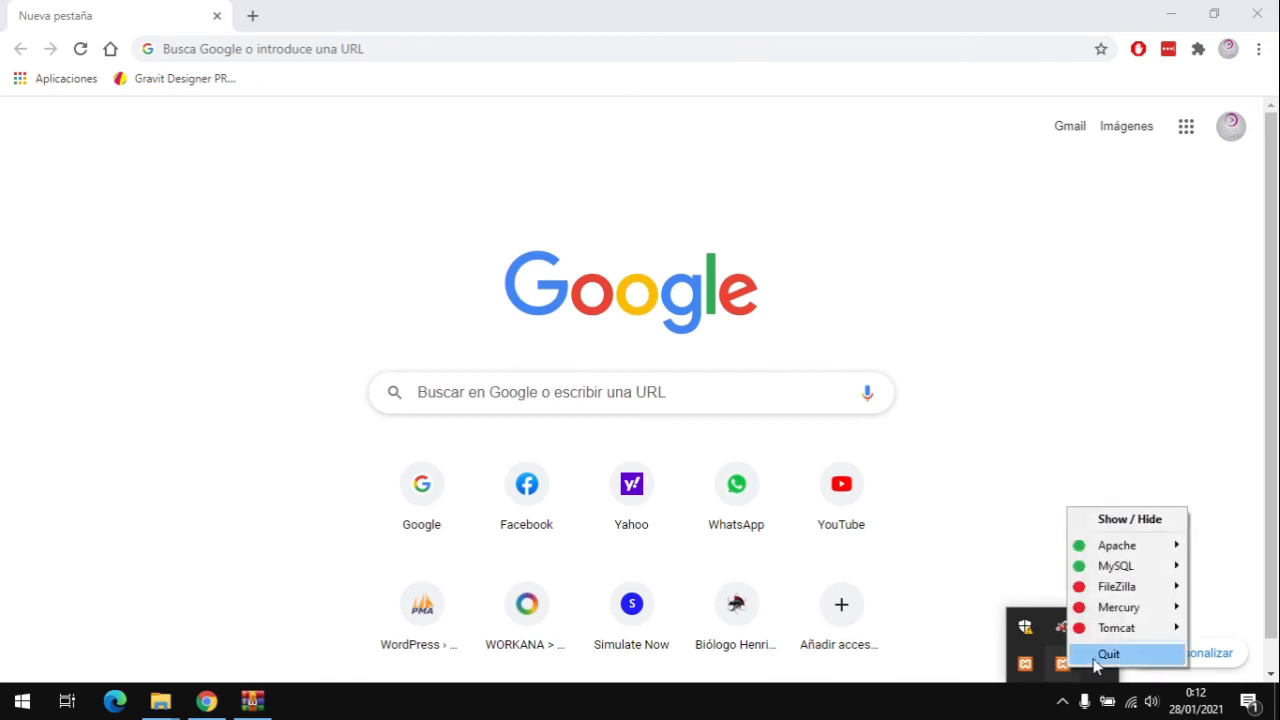
{"action": "left_click", "coordinate": [1102, 652]}
{"action": "right_click", "coordinate": [1081, 663]}
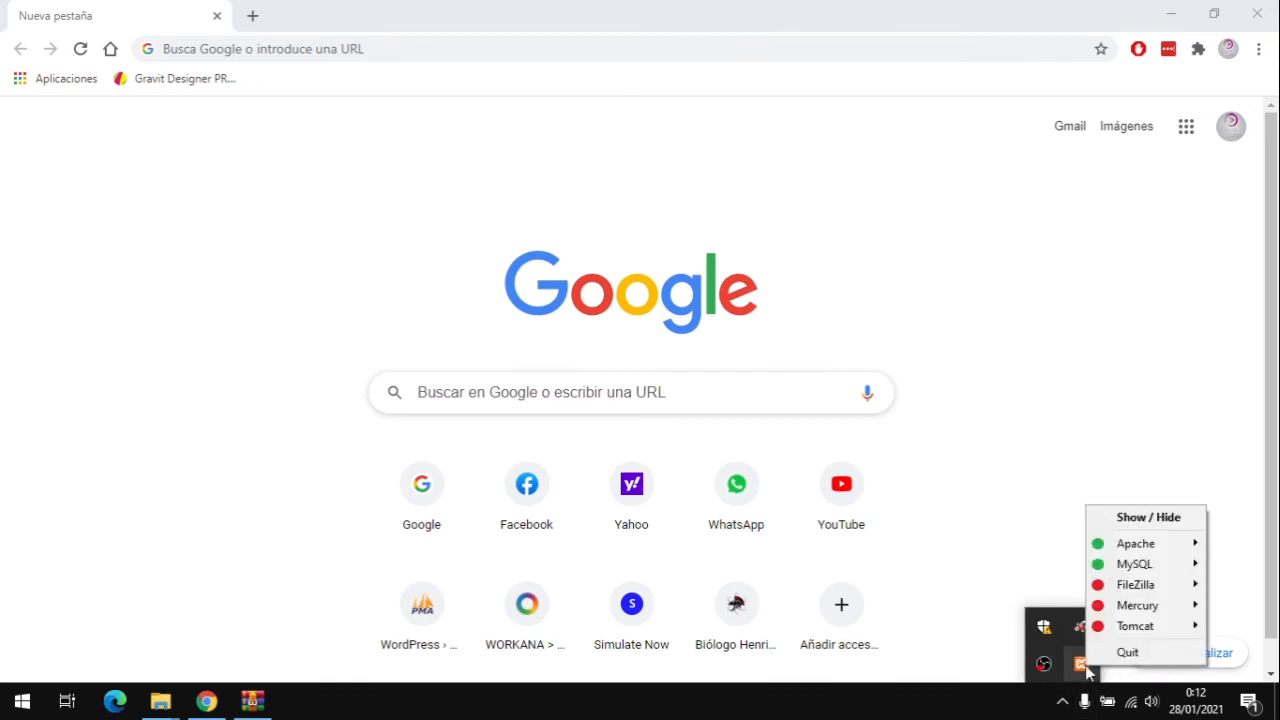
{"action": "left_click", "coordinate": [1117, 651]}
{"action": "left_click", "coordinate": [510, 8]}
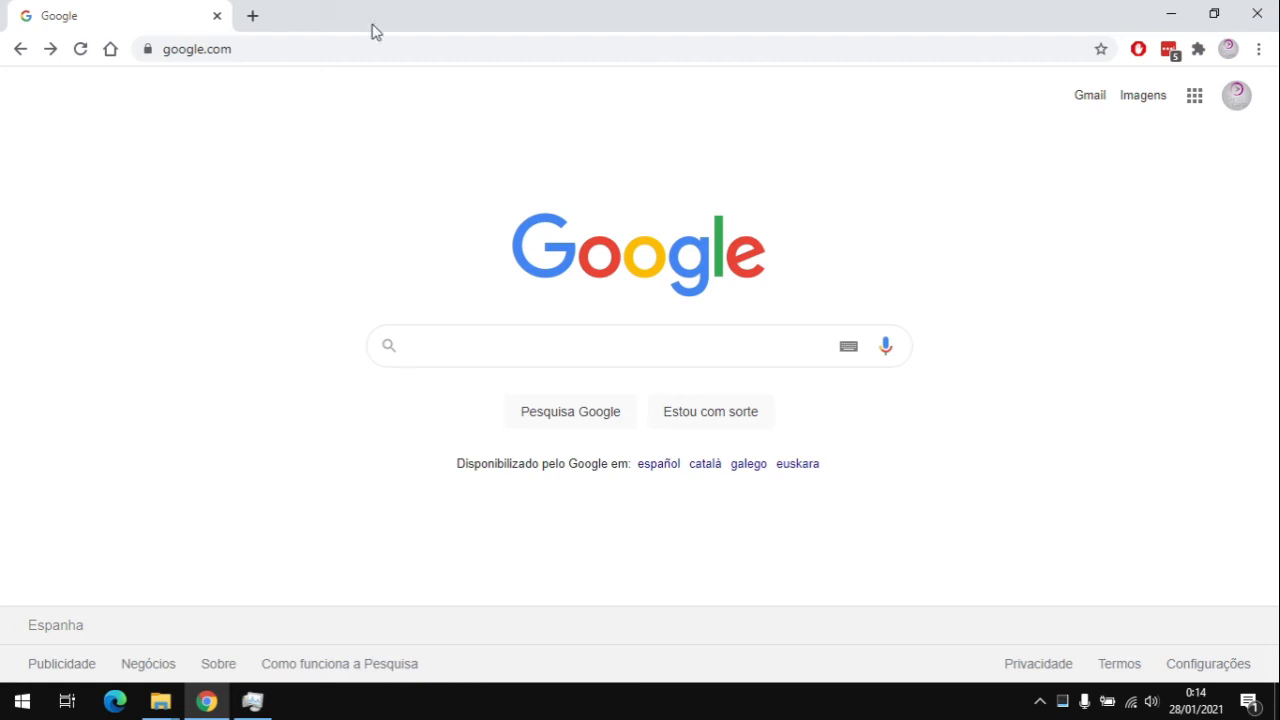
Step: Load localhost in Chrome, which now refuses the connection
{"action": "left_click", "coordinate": [351, 48]}
{"action": "type", "text": "localhost"}
{"action": "key", "text": "Return"}
{"action": "key", "text": "F5"}
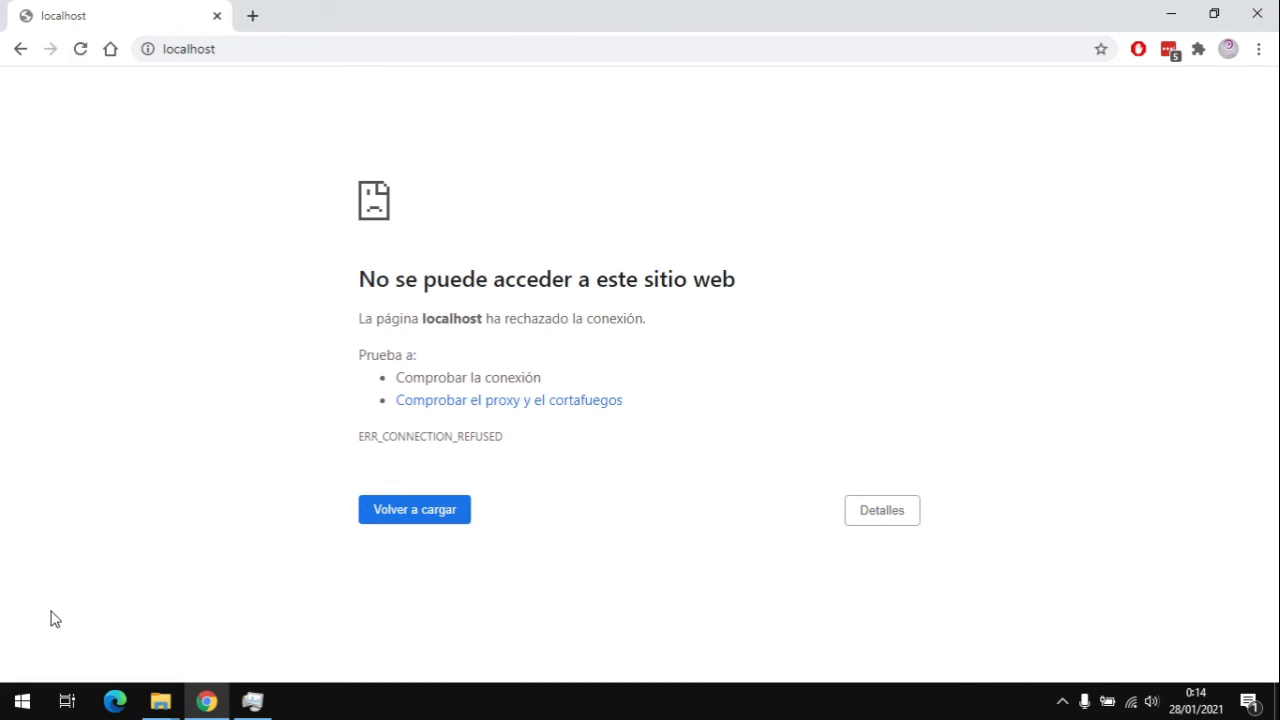
Step: Relaunch XAMPP Control Panel as administrator and start Apache and MySQL
{"action": "left_click", "coordinate": [14, 702]}
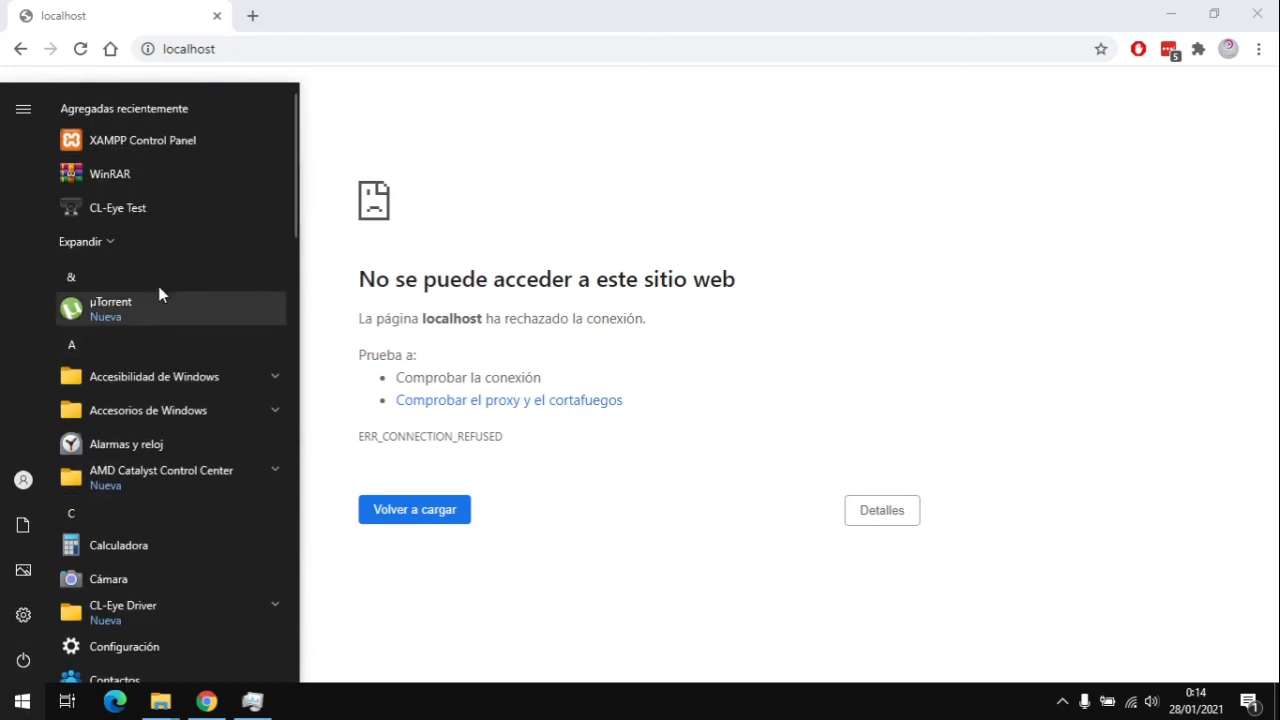
{"action": "right_click", "coordinate": [147, 142]}
{"action": "mouse_move", "coordinate": [327, 186]}
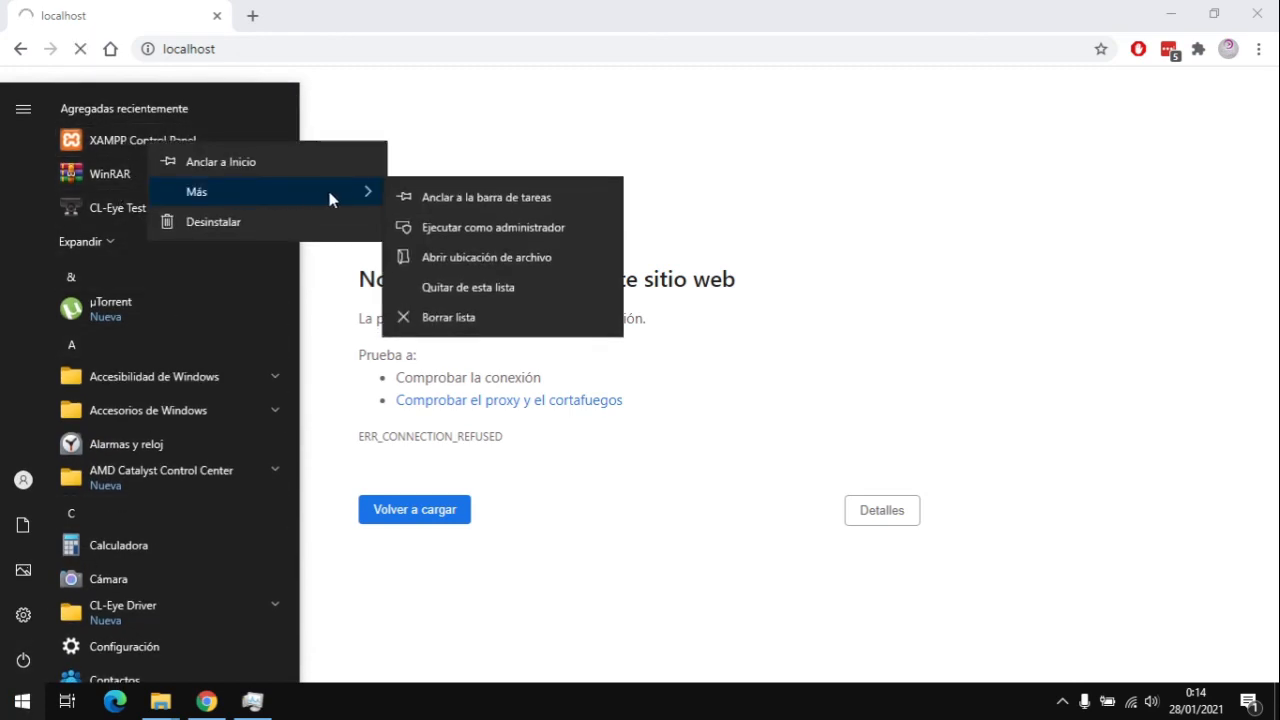
{"action": "left_click", "coordinate": [497, 227]}
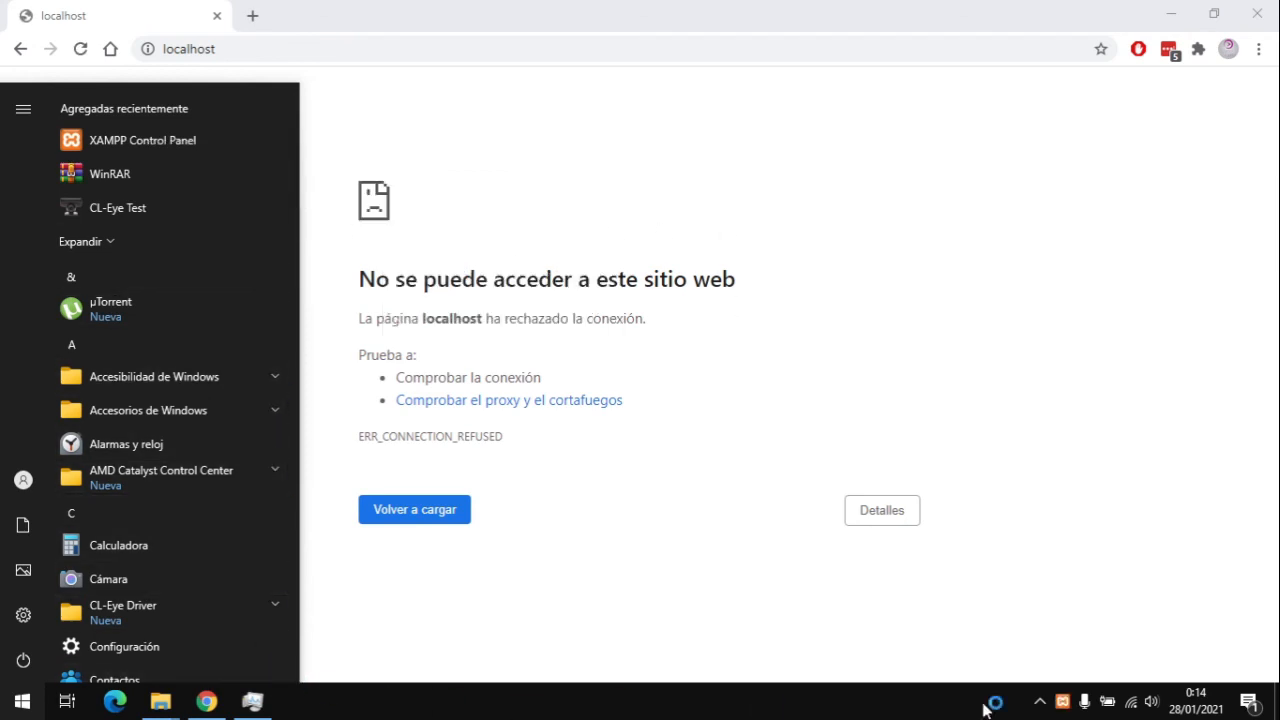
{"action": "left_click", "coordinate": [646, 228]}
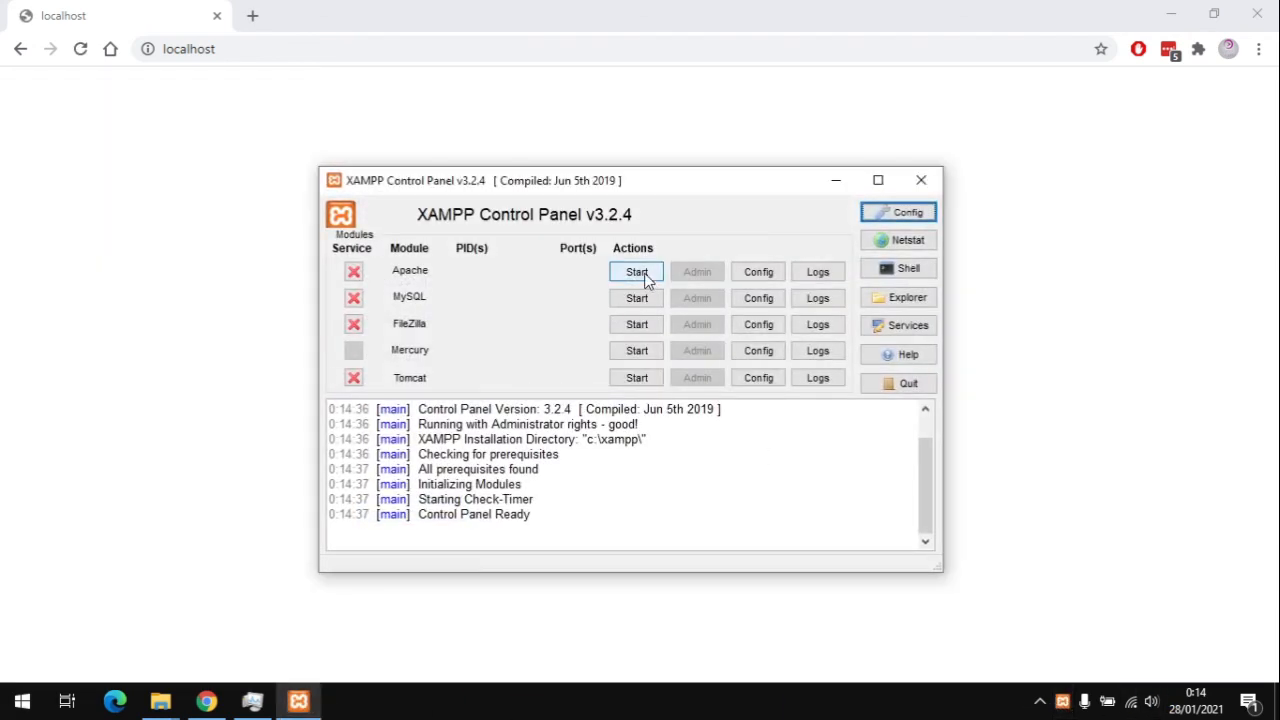
{"action": "left_click", "coordinate": [647, 281]}
{"action": "left_click", "coordinate": [648, 296]}
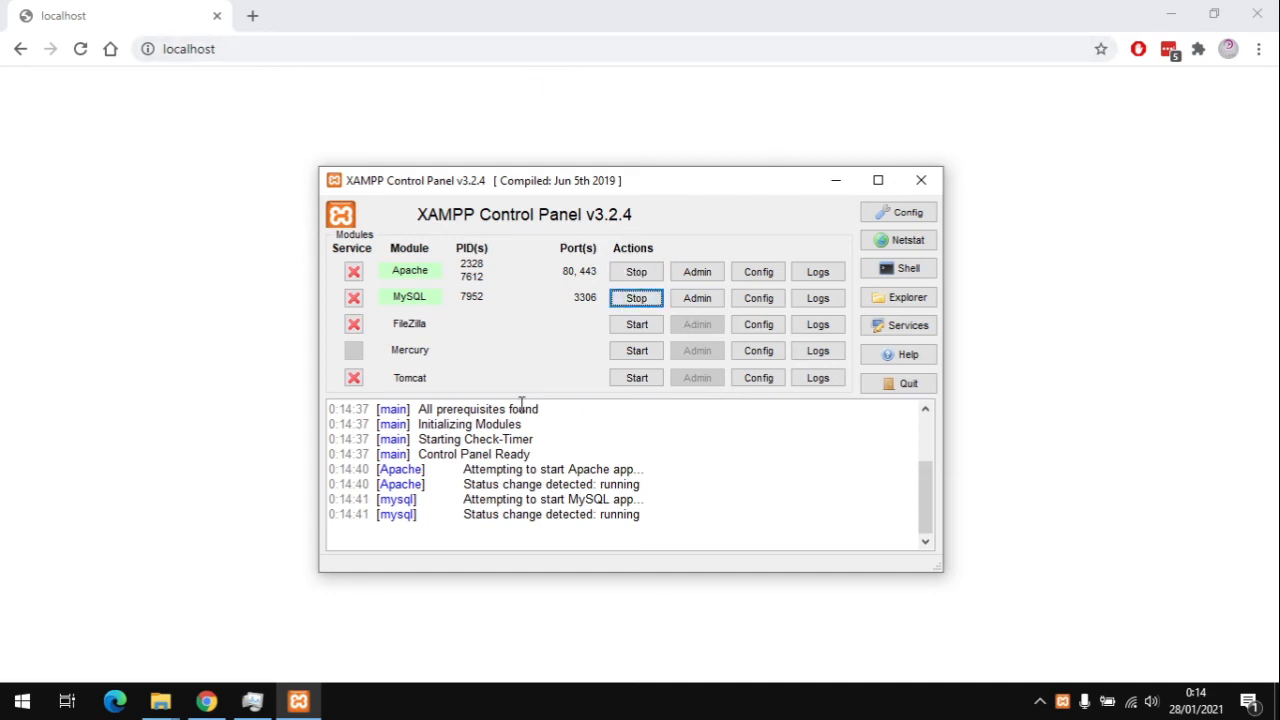
{"action": "left_click", "coordinate": [117, 214]}
{"action": "left_click", "coordinate": [312, 49]}
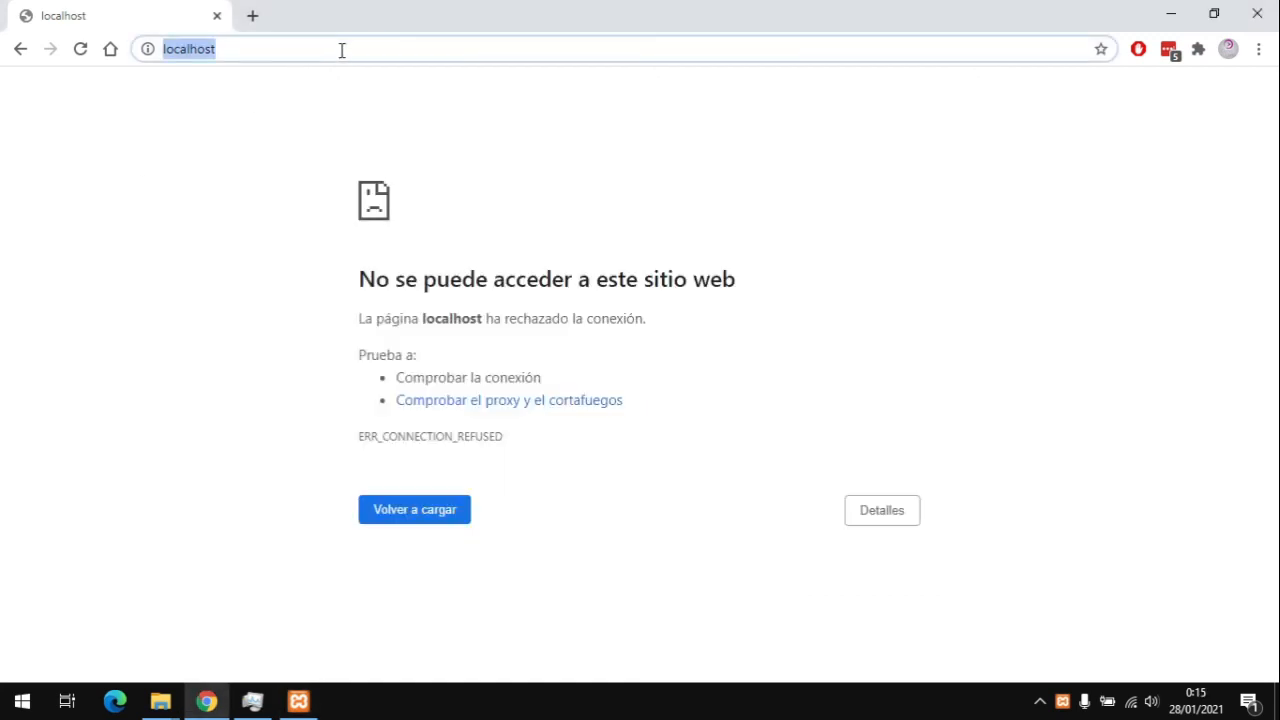
Step: Load the Loja Curso Certo front page at localhost/wordpress
{"action": "left_click", "coordinate": [341, 49]}
{"action": "type", "text": "/wordpress/"}
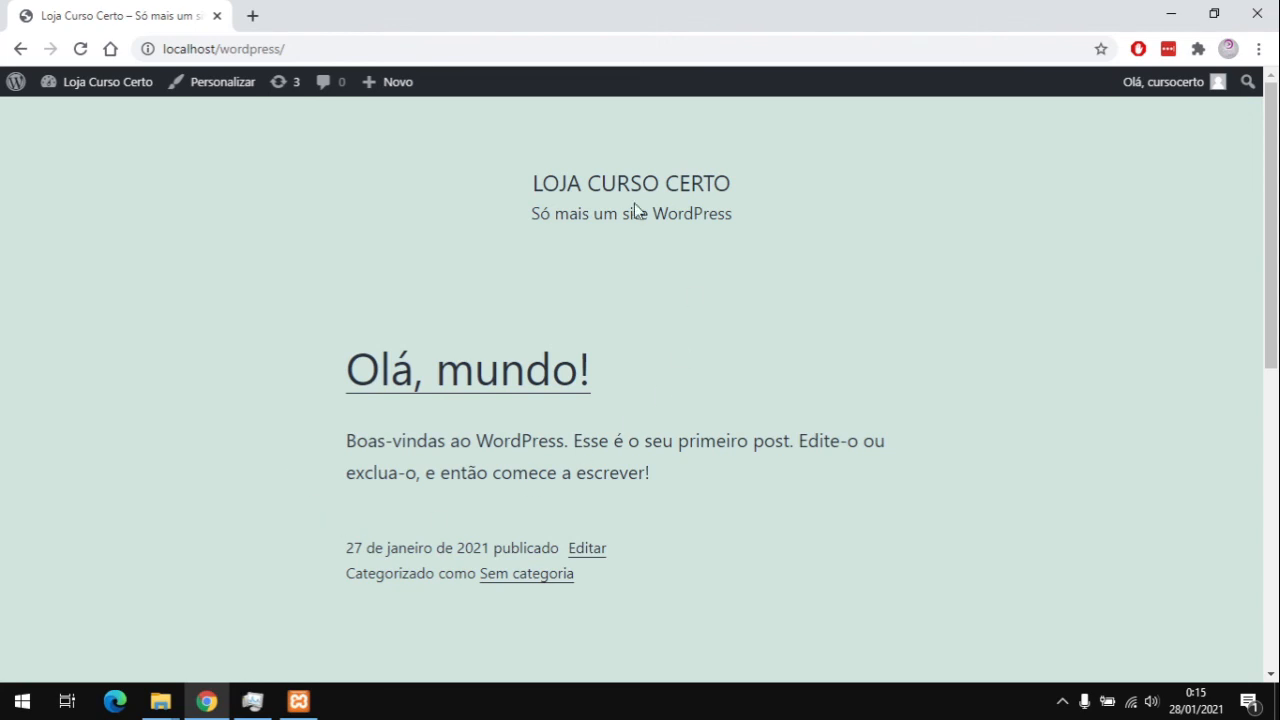
{"action": "scroll", "coordinate": [966, 160], "scroll_direction": "down", "scroll_amount": 6}
{"action": "scroll", "coordinate": [993, 225], "scroll_direction": "up", "scroll_amount": 6}
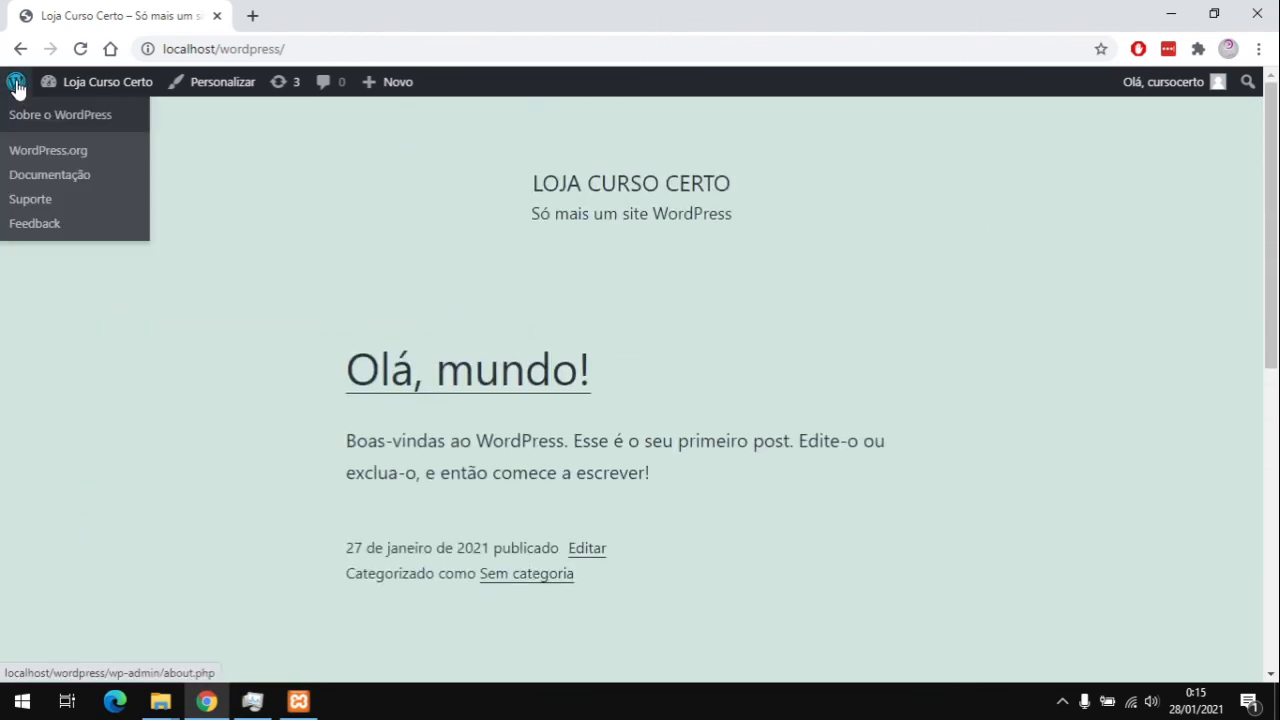
{"action": "mouse_move", "coordinate": [50, 82]}
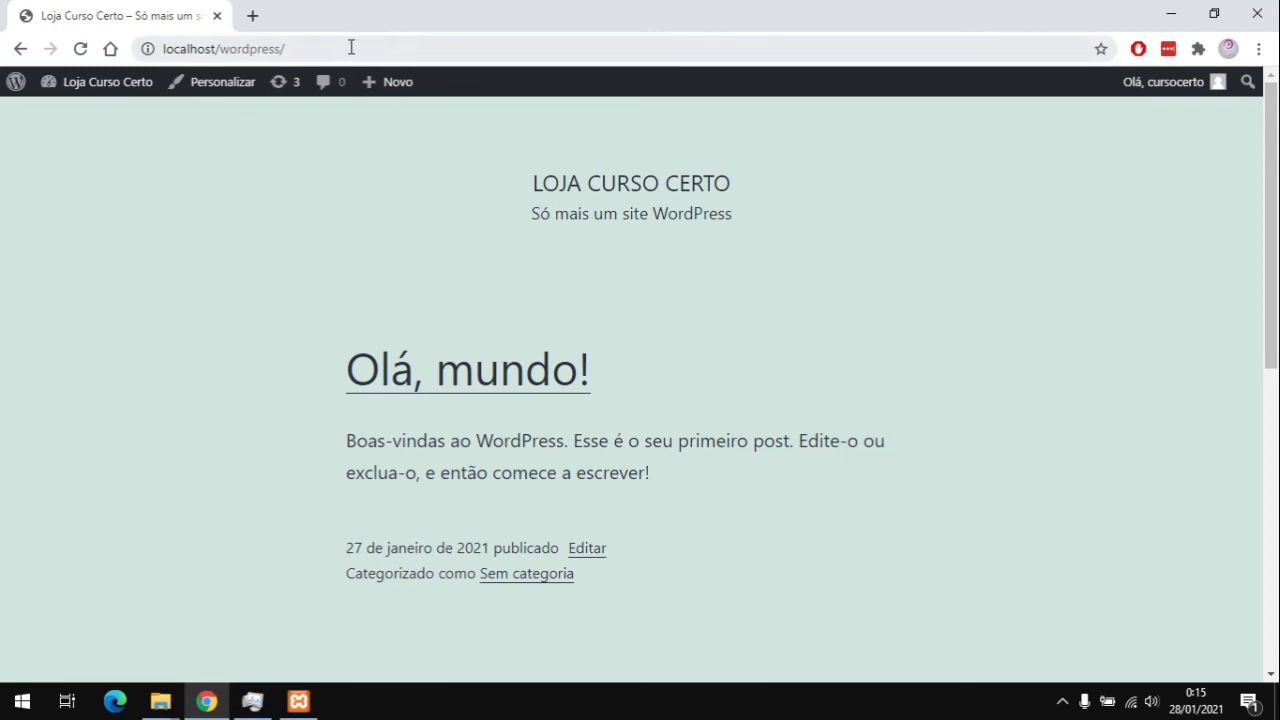
Step: Open the admin dashboard at localhost/wordpress/wp-admin
{"action": "left_click", "coordinate": [160, 48]}
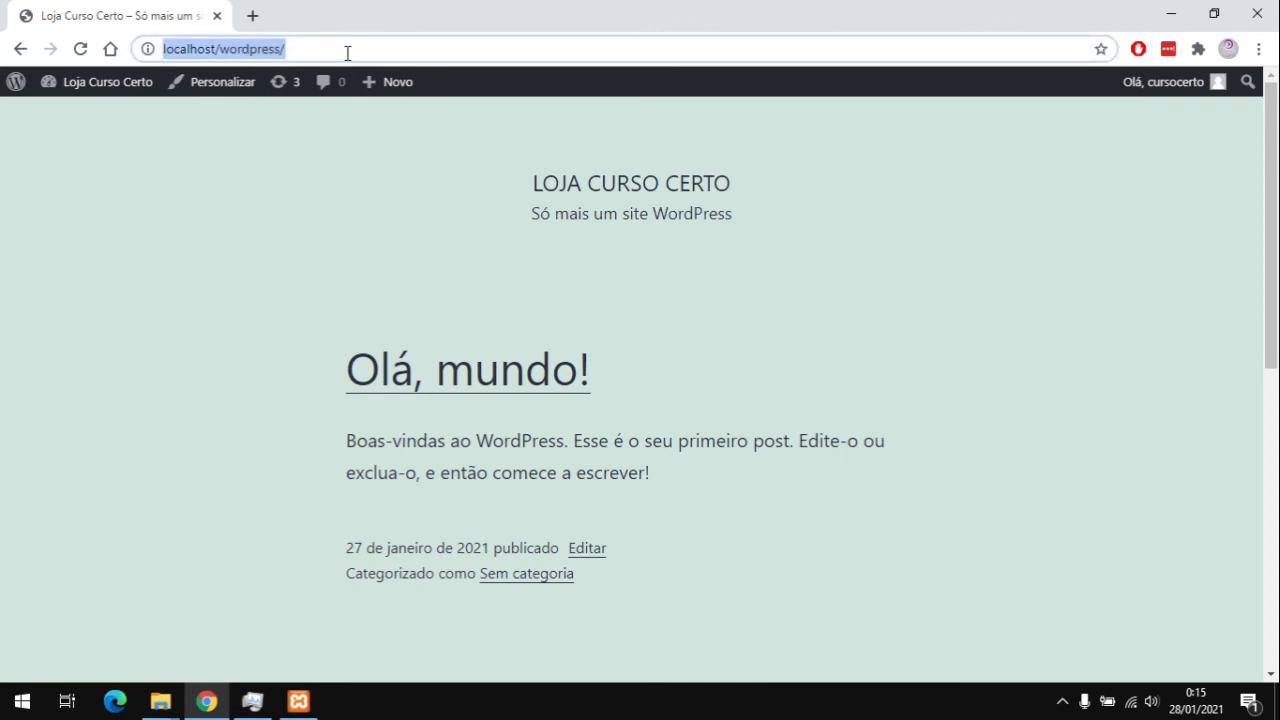
{"action": "left_click", "coordinate": [347, 52]}
{"action": "type", "text": "wp-"}
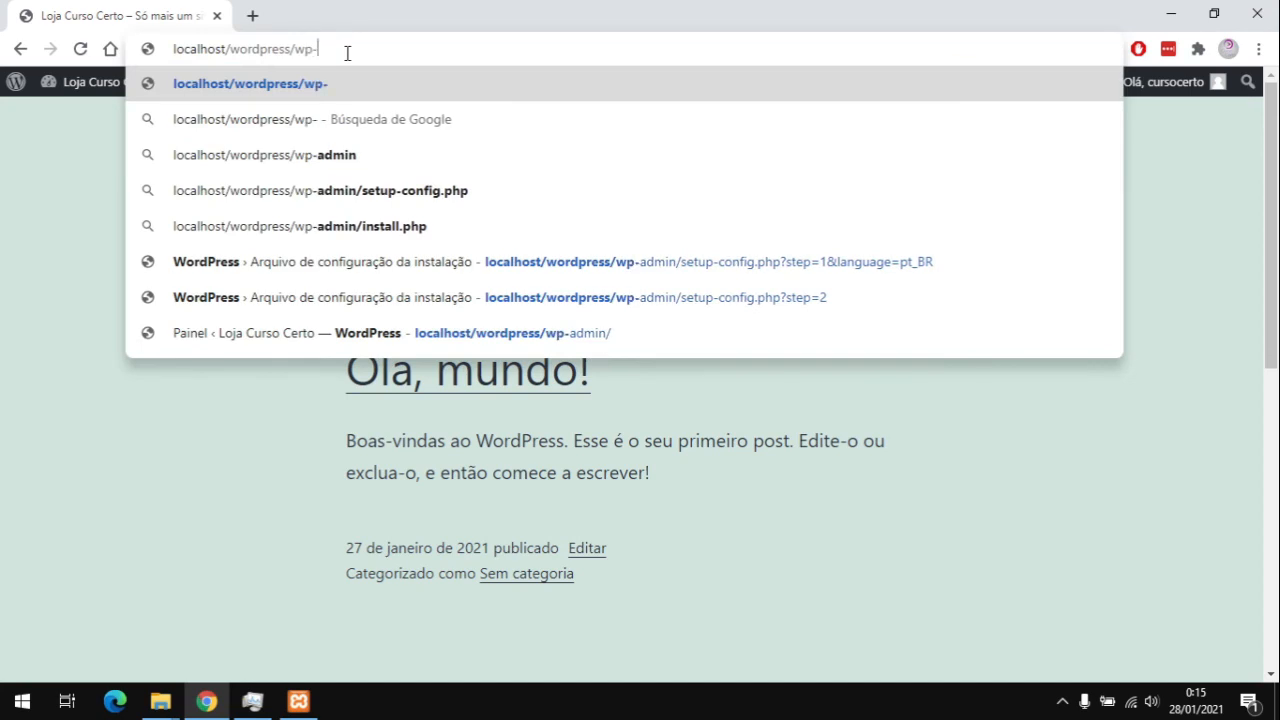
{"action": "key", "text": "Down"}
{"action": "key", "text": "Down"}
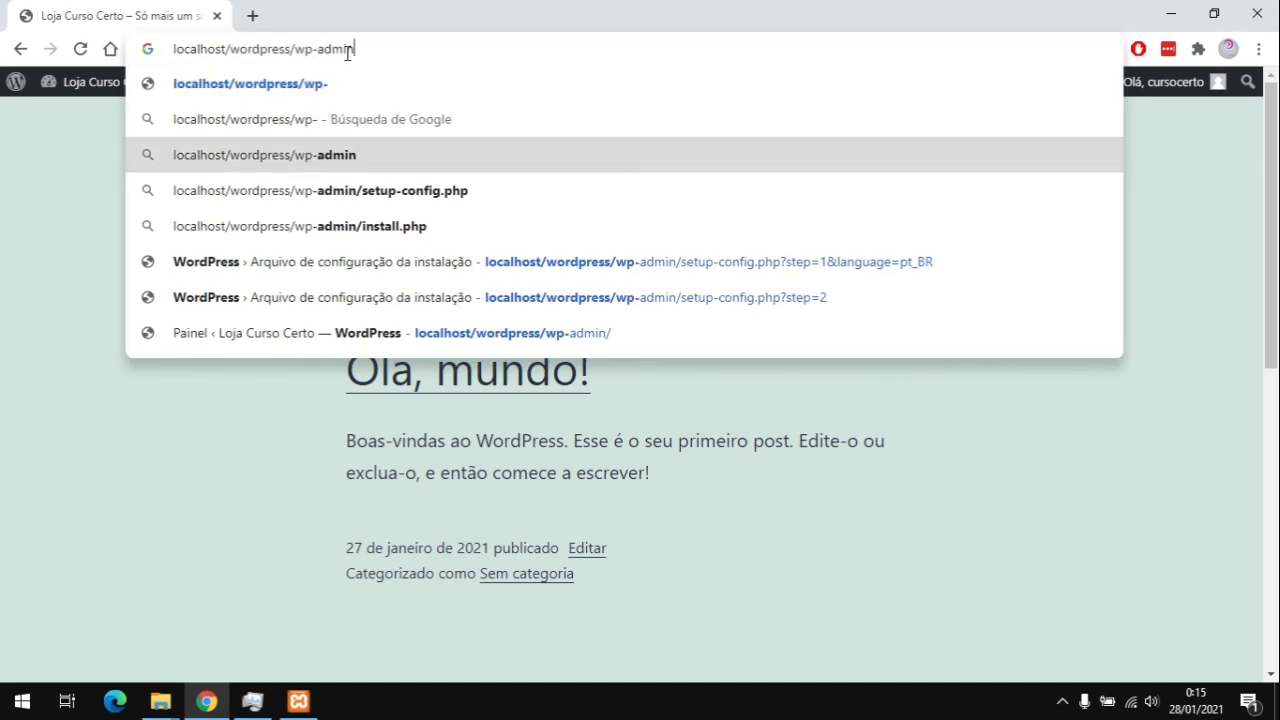
{"action": "key", "text": "Return"}
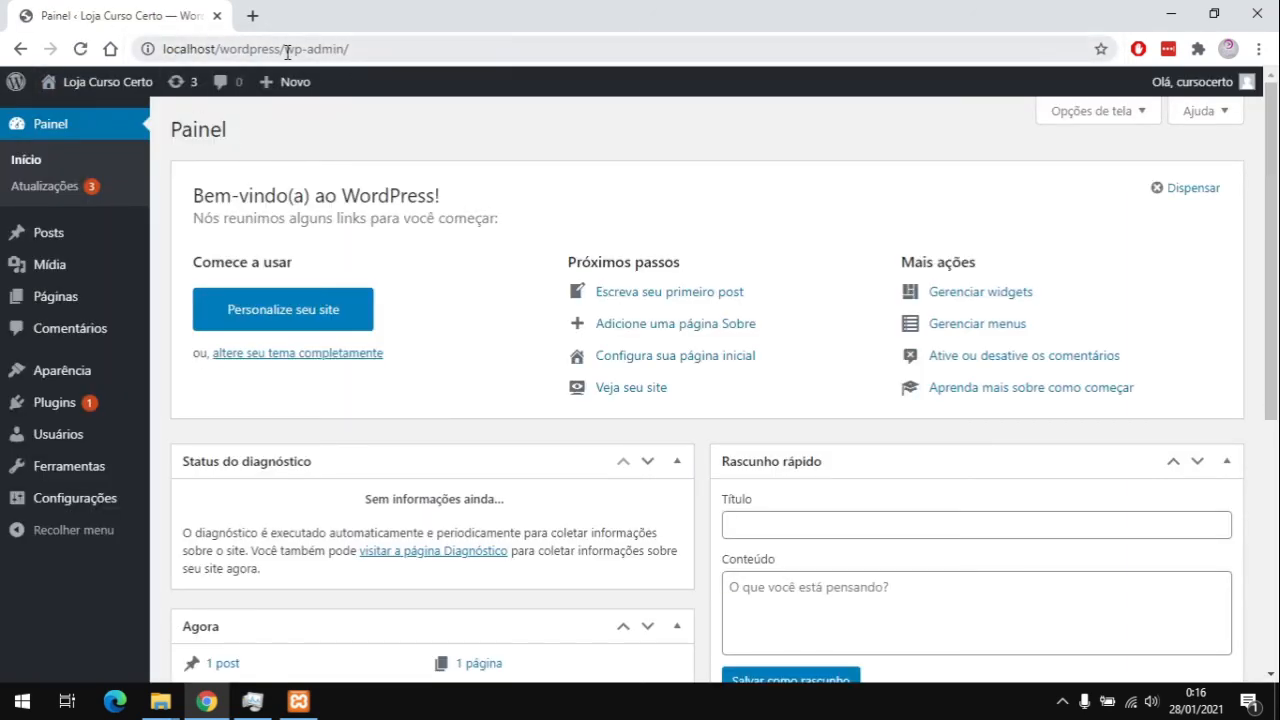
{"action": "left_click_drag", "start_coordinate": [280, 48], "coordinate": [530, 46]}
{"action": "key", "text": "BackSpace"}
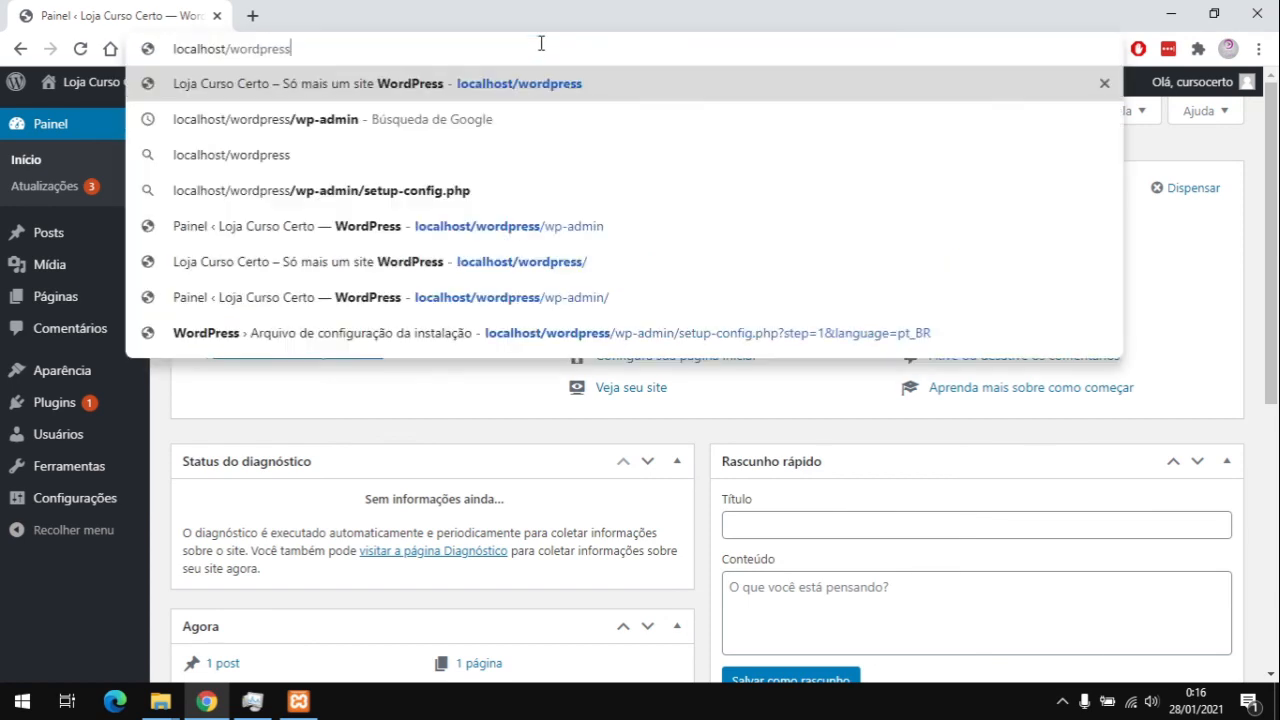
{"action": "key", "text": "Return"}
{"action": "mouse_move", "coordinate": [113, 93]}
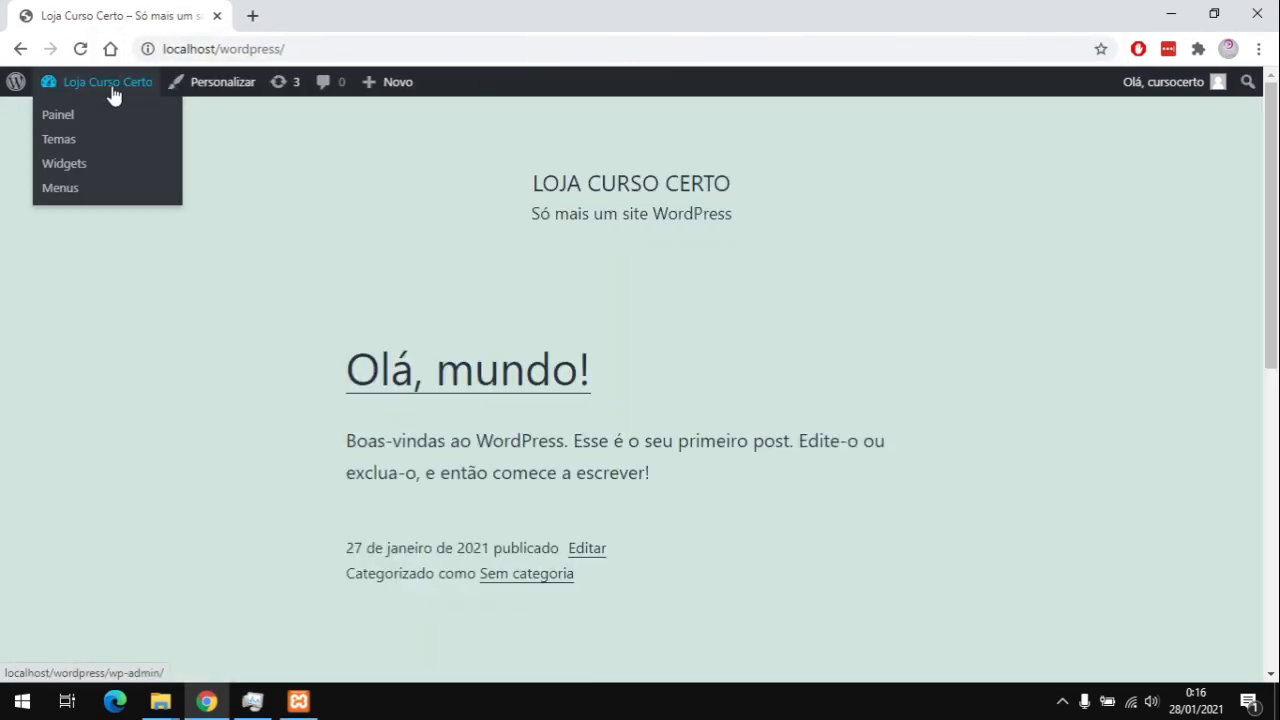
{"action": "left_click", "coordinate": [60, 117]}
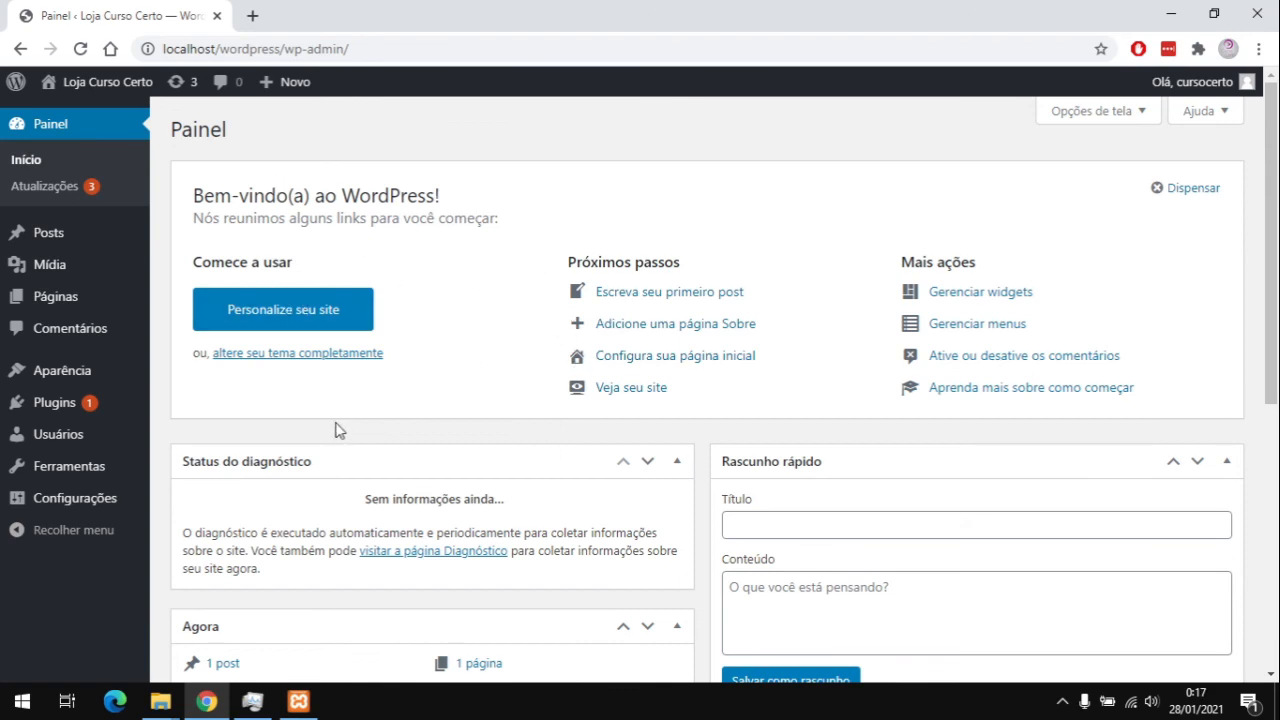
{"action": "left_click", "coordinate": [294, 313]}
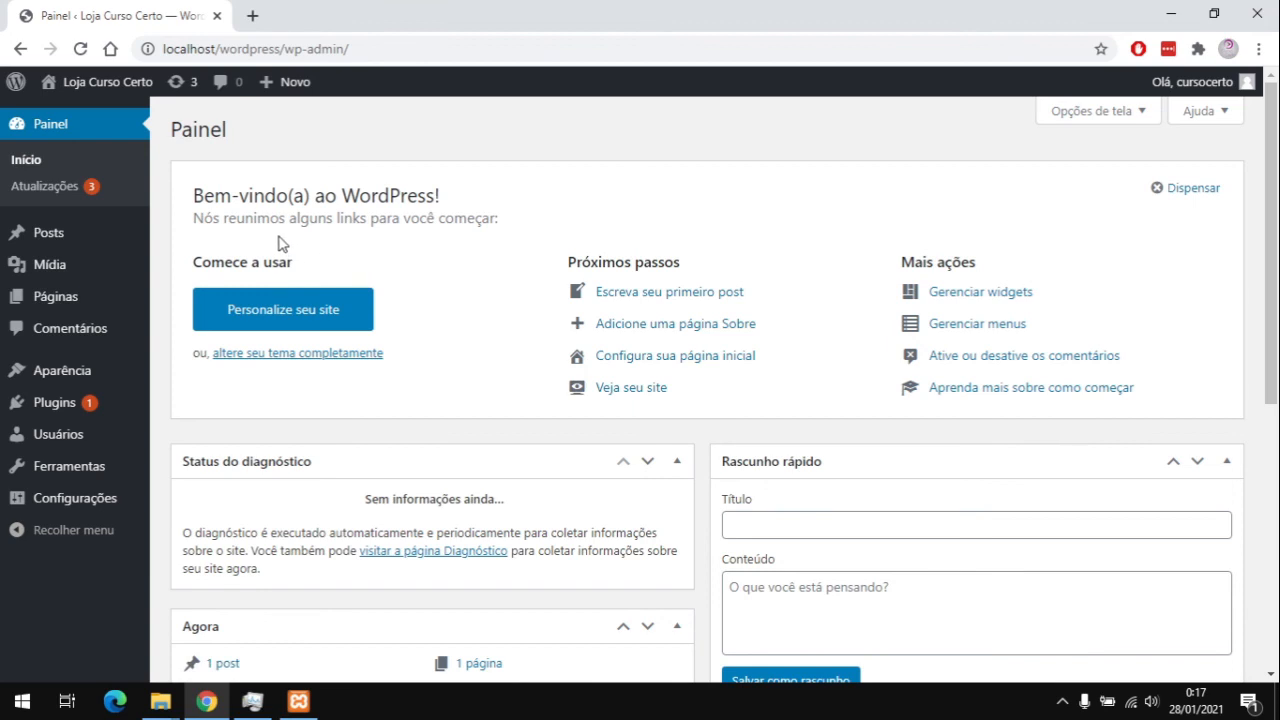